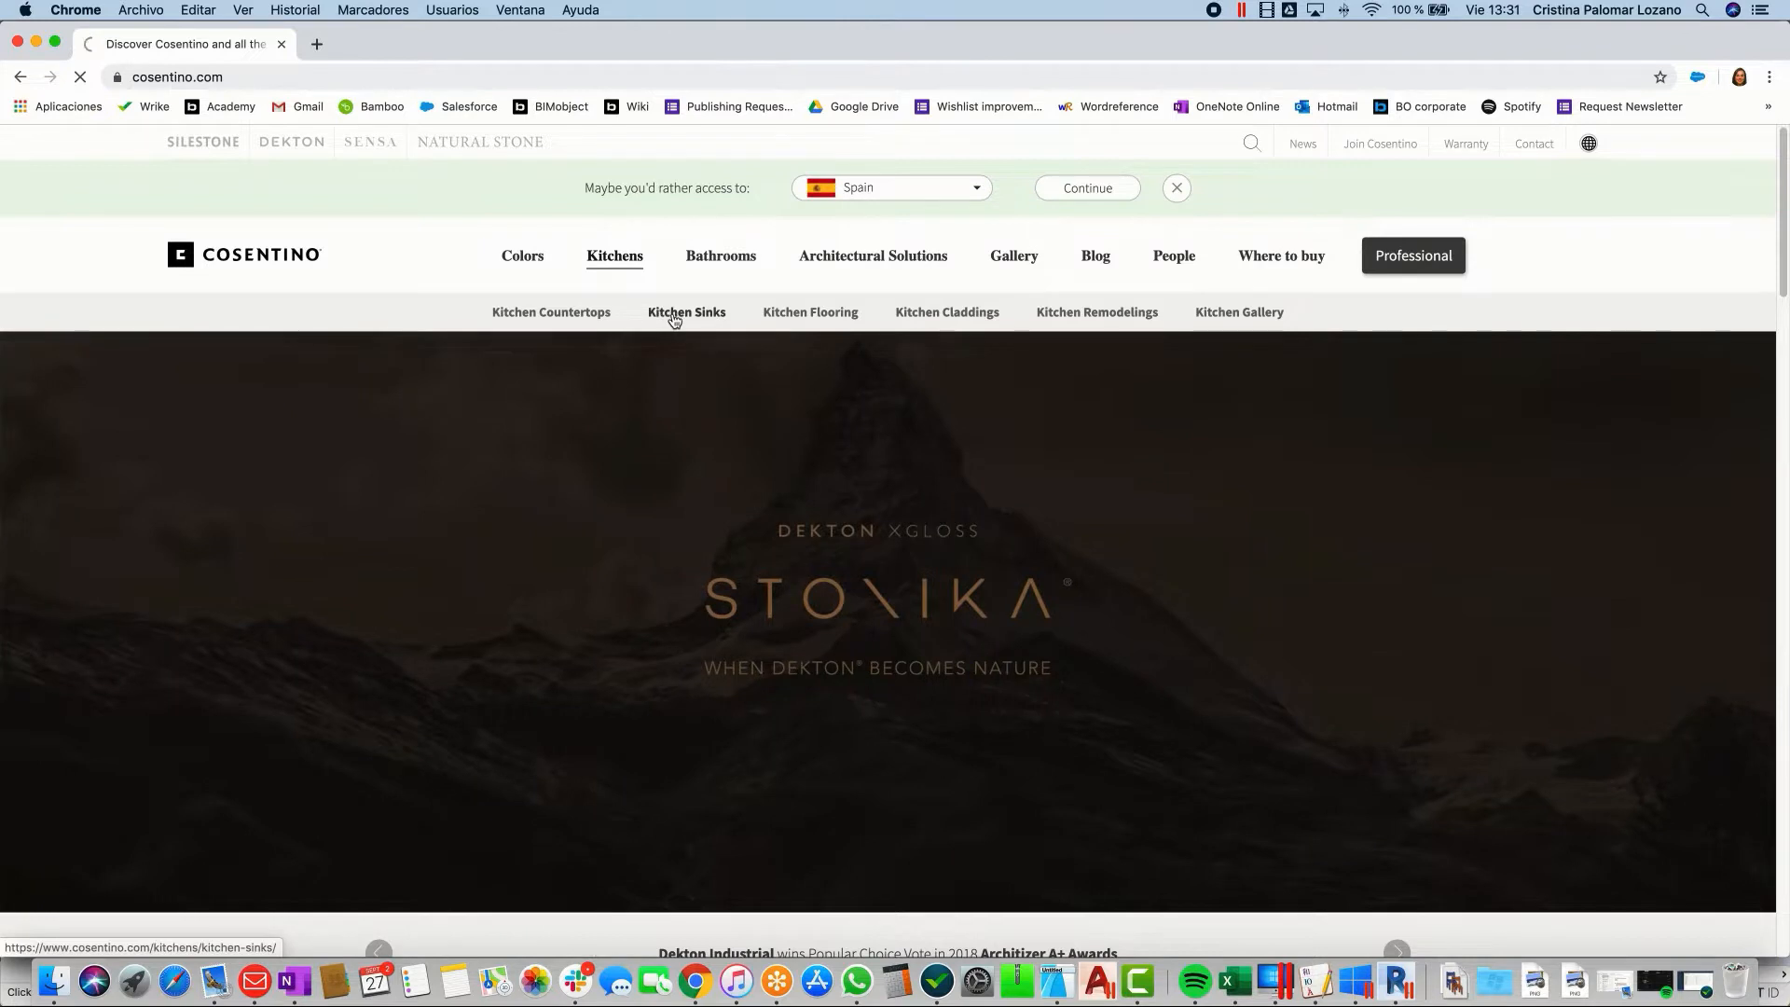
Step: Open Cosentino's Kitchen Sinks page and look through its content
{"action": "left_click", "coordinate": [721, 332]}
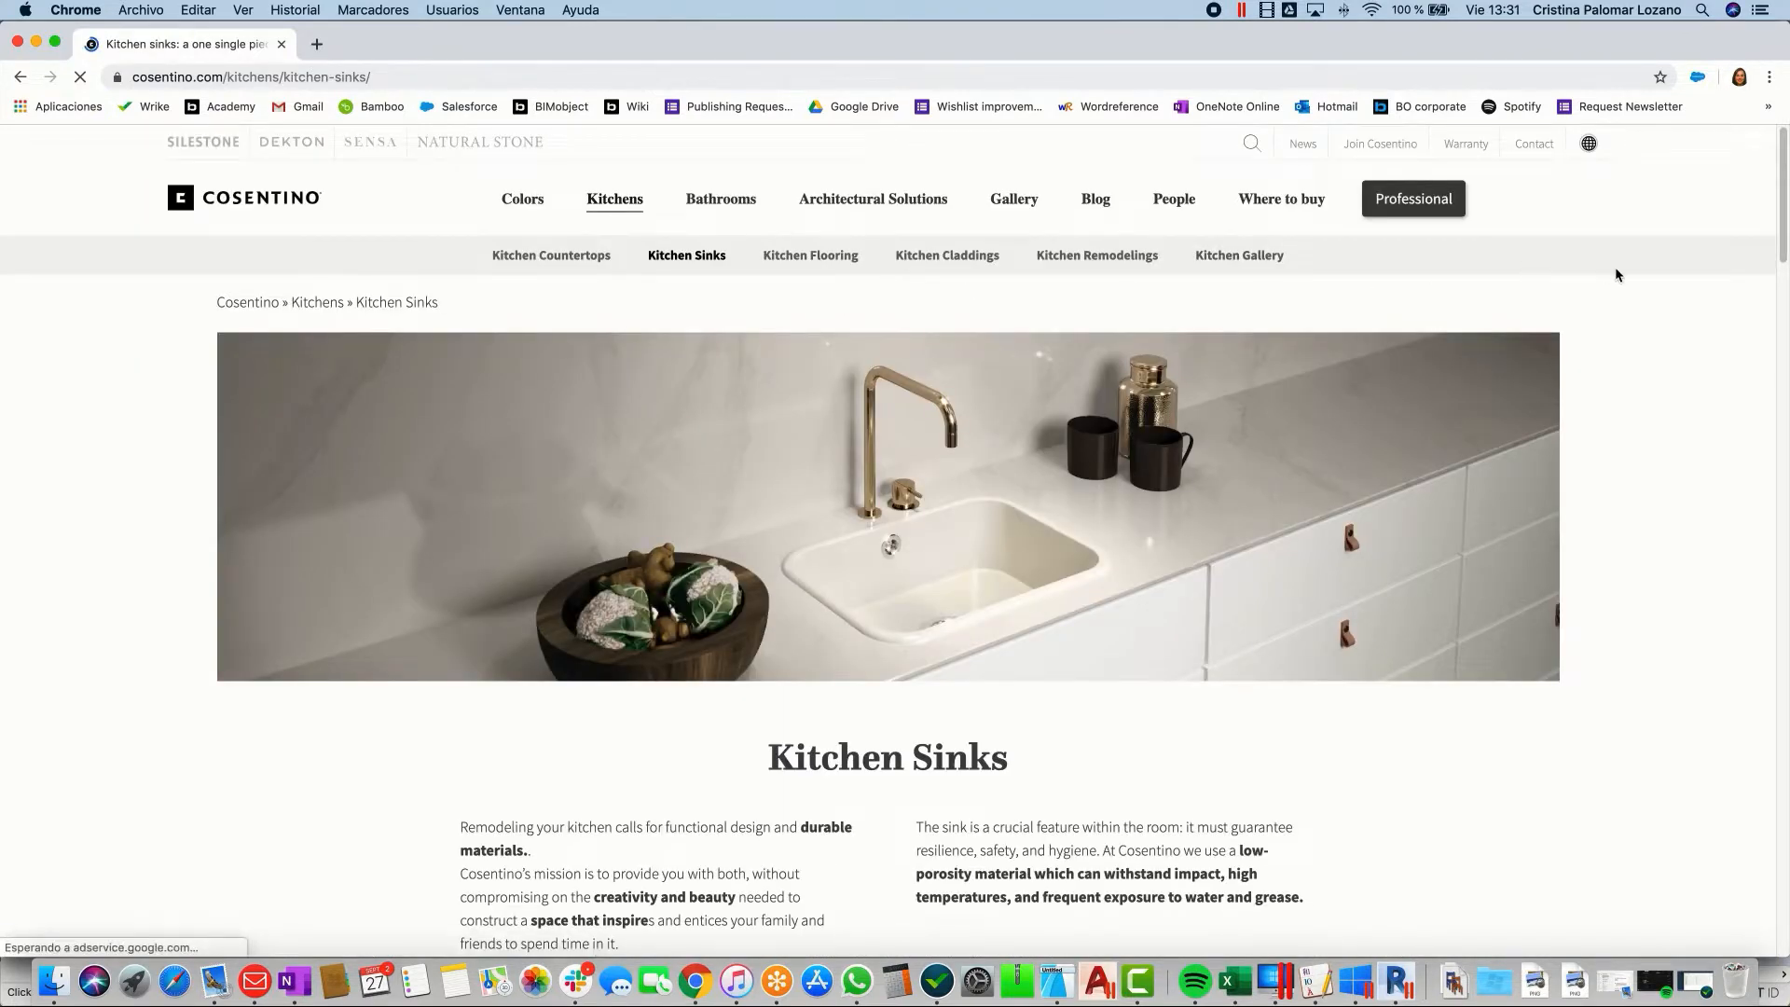
{"action": "scroll", "coordinate": [1686, 351], "scroll_direction": "down", "scroll_amount": 2}
{"action": "scroll", "coordinate": [1692, 366], "scroll_direction": "down", "scroll_amount": 12}
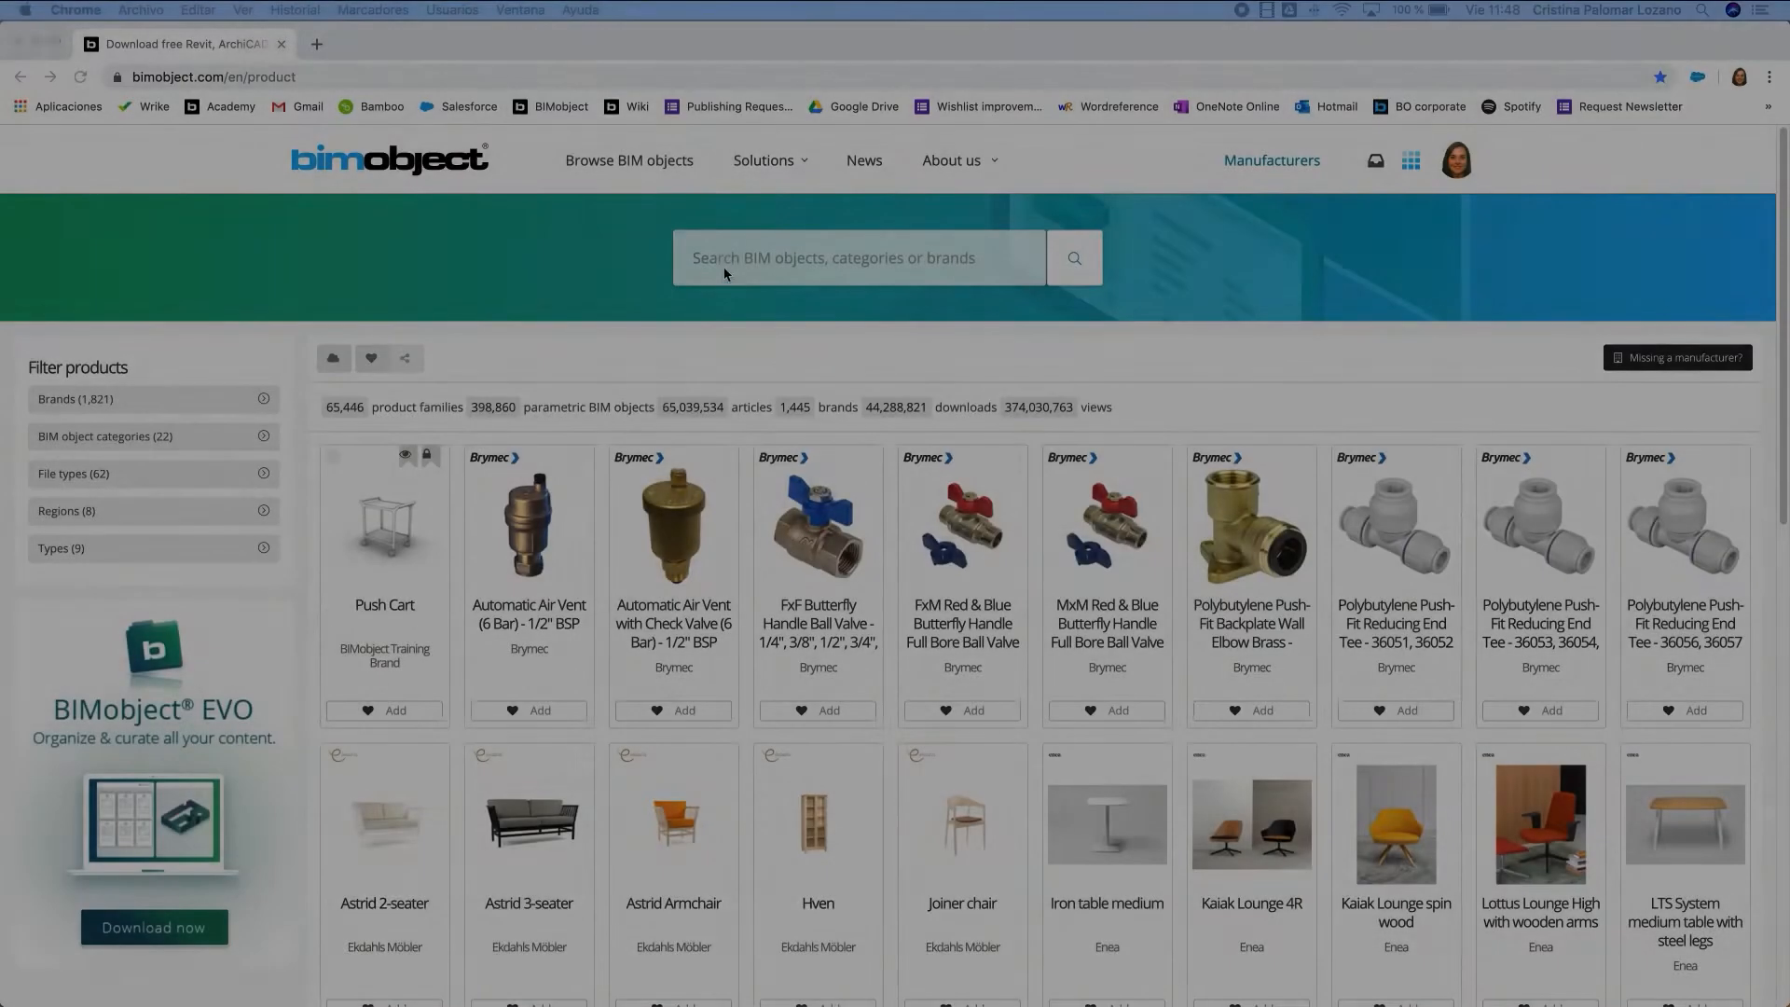
Step: Search the BIMobject library for the Cosentino brand and filter its products to the Kitchen category Sinks
{"action": "left_click", "coordinate": [724, 272]}
{"action": "type", "text": "Cosentino"}
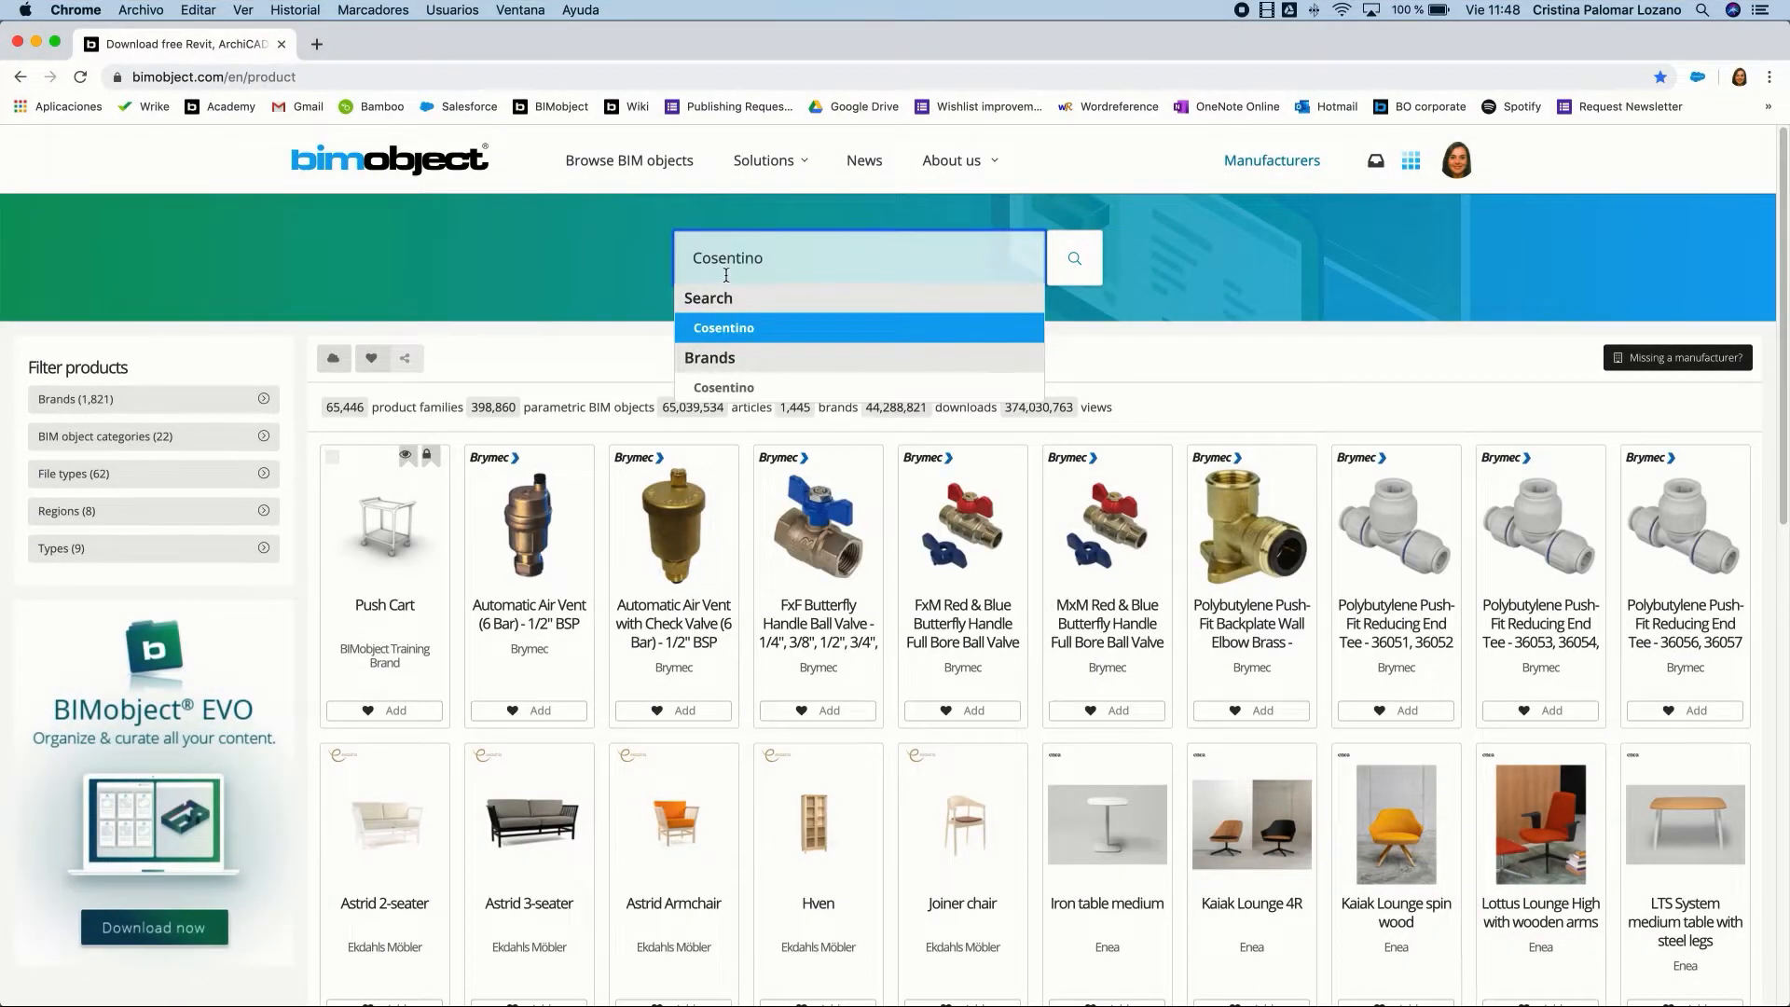
{"action": "left_click", "coordinate": [724, 387]}
{"action": "left_click", "coordinate": [265, 436]}
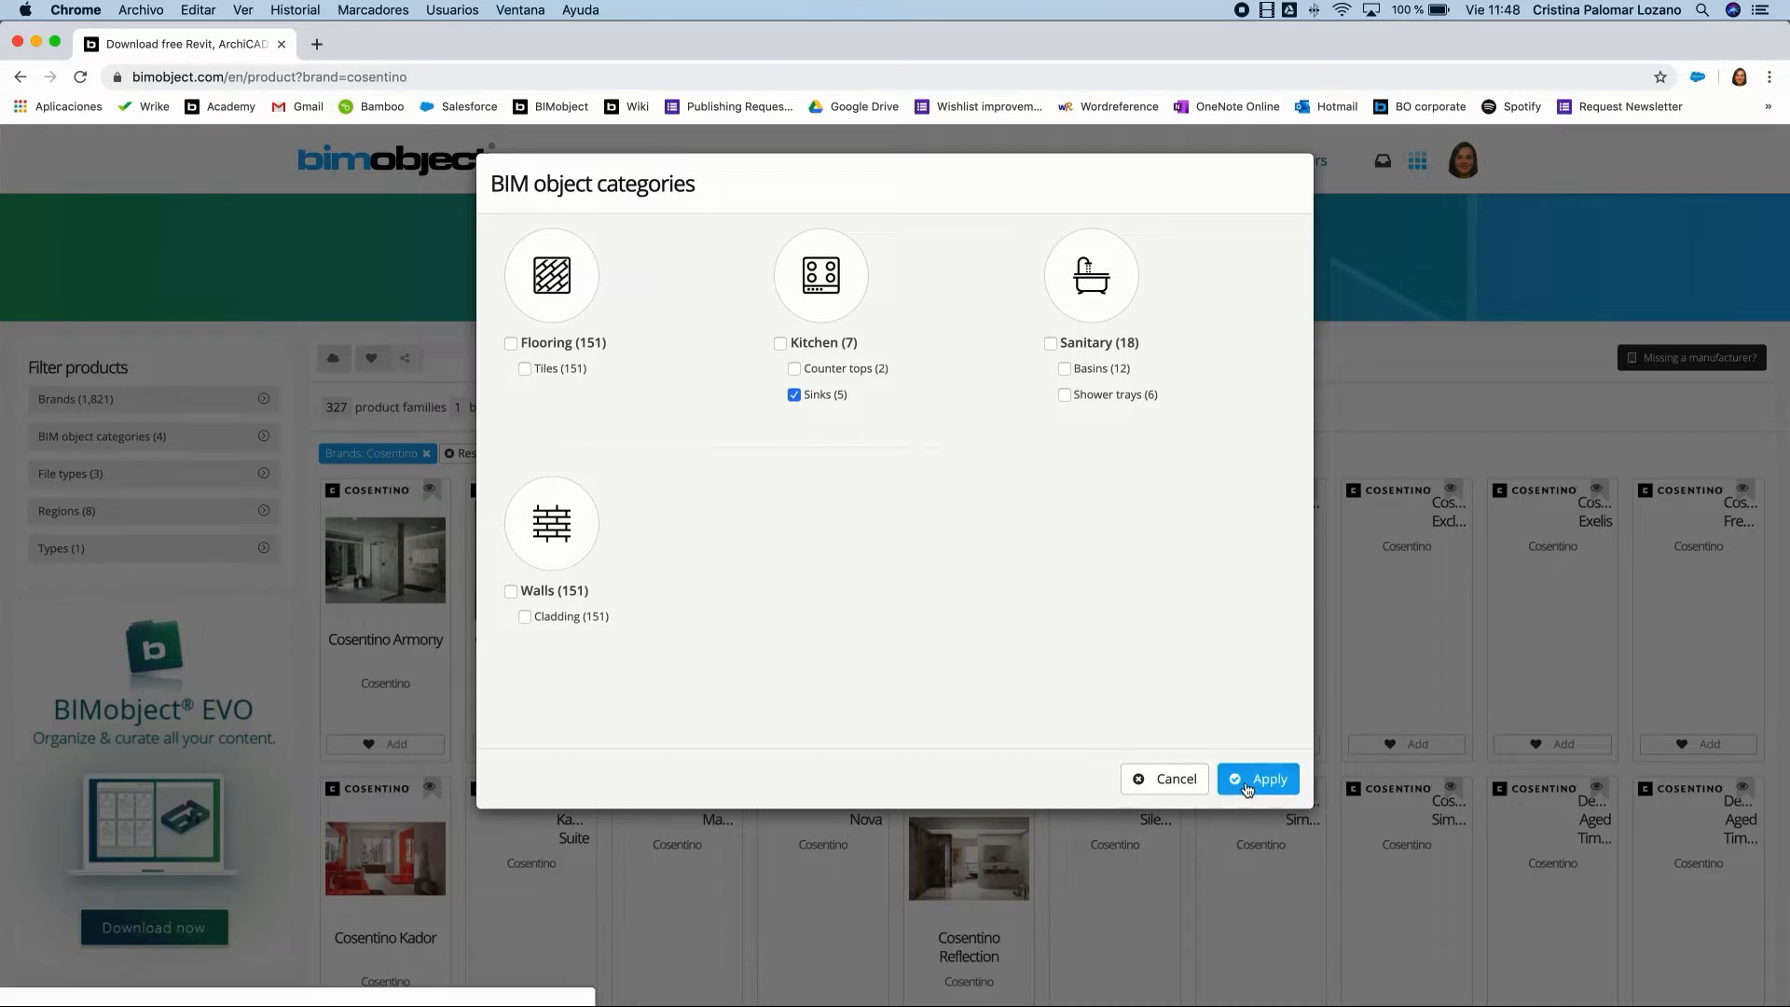
{"action": "left_click", "coordinate": [1249, 776]}
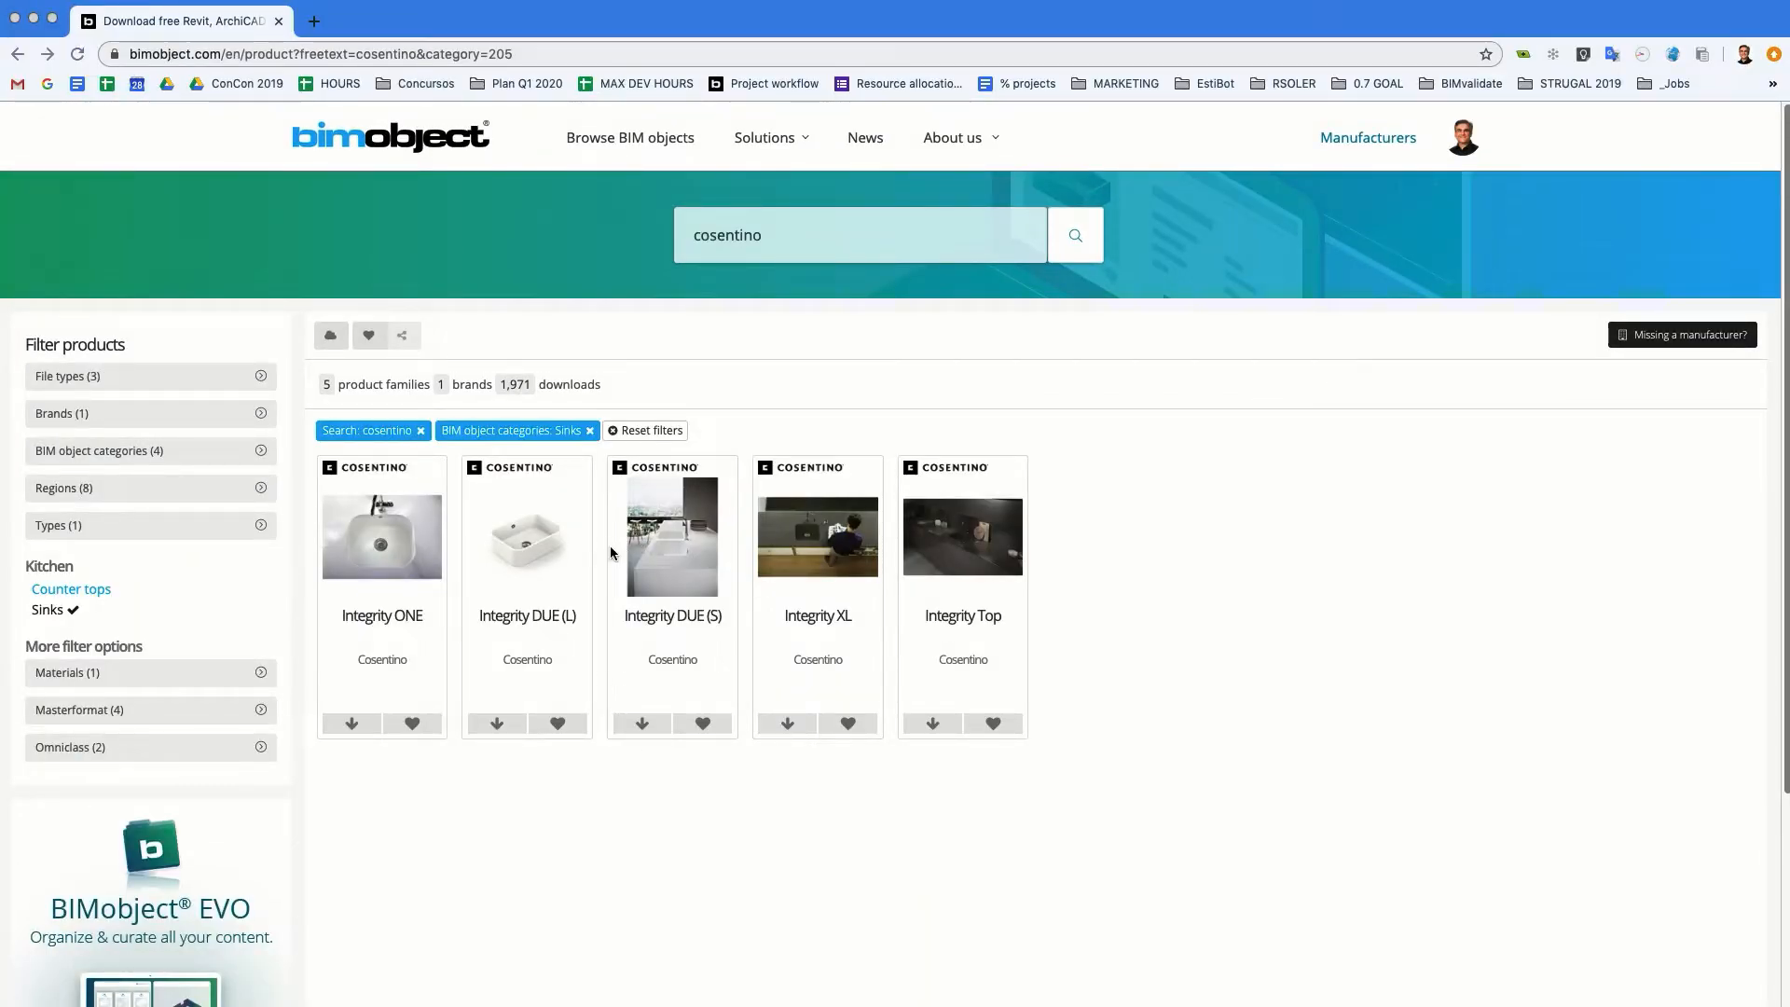
Step: Open the Integrity Top sink's product page and examine its specification text, links, related information, classification and region availability
{"action": "left_click", "coordinate": [961, 614]}
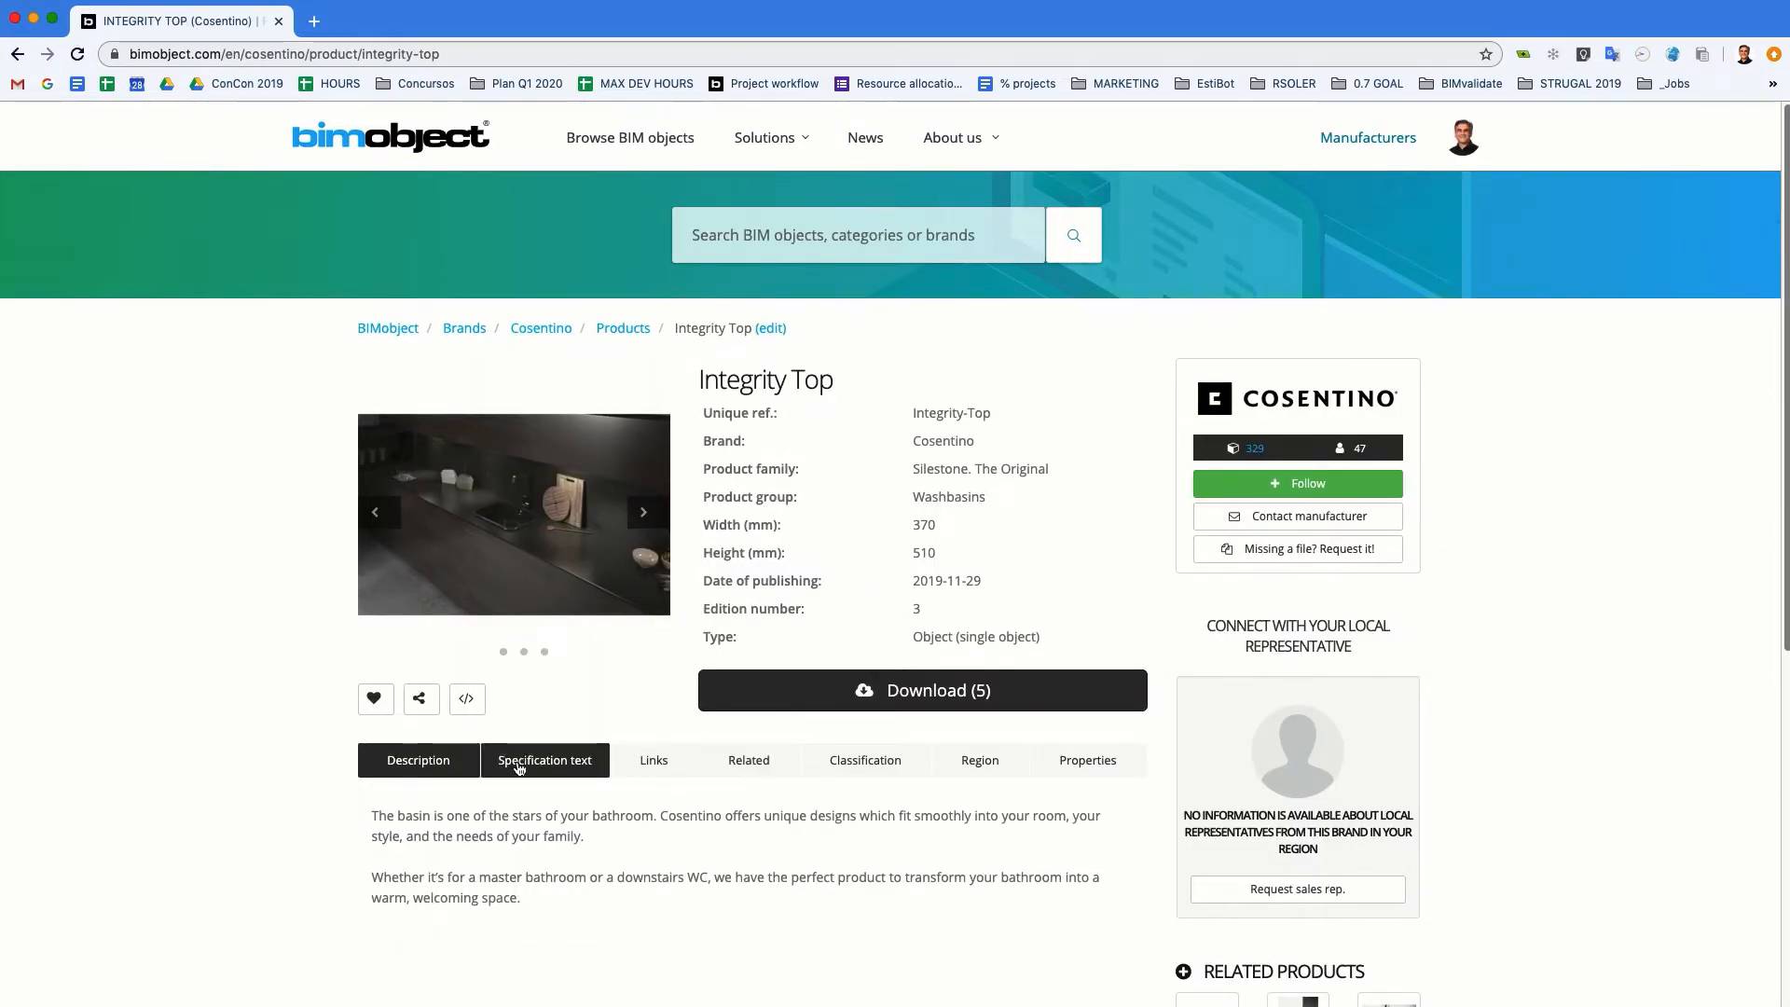
{"action": "scroll", "coordinate": [544, 753], "scroll_direction": "down", "scroll_amount": 1}
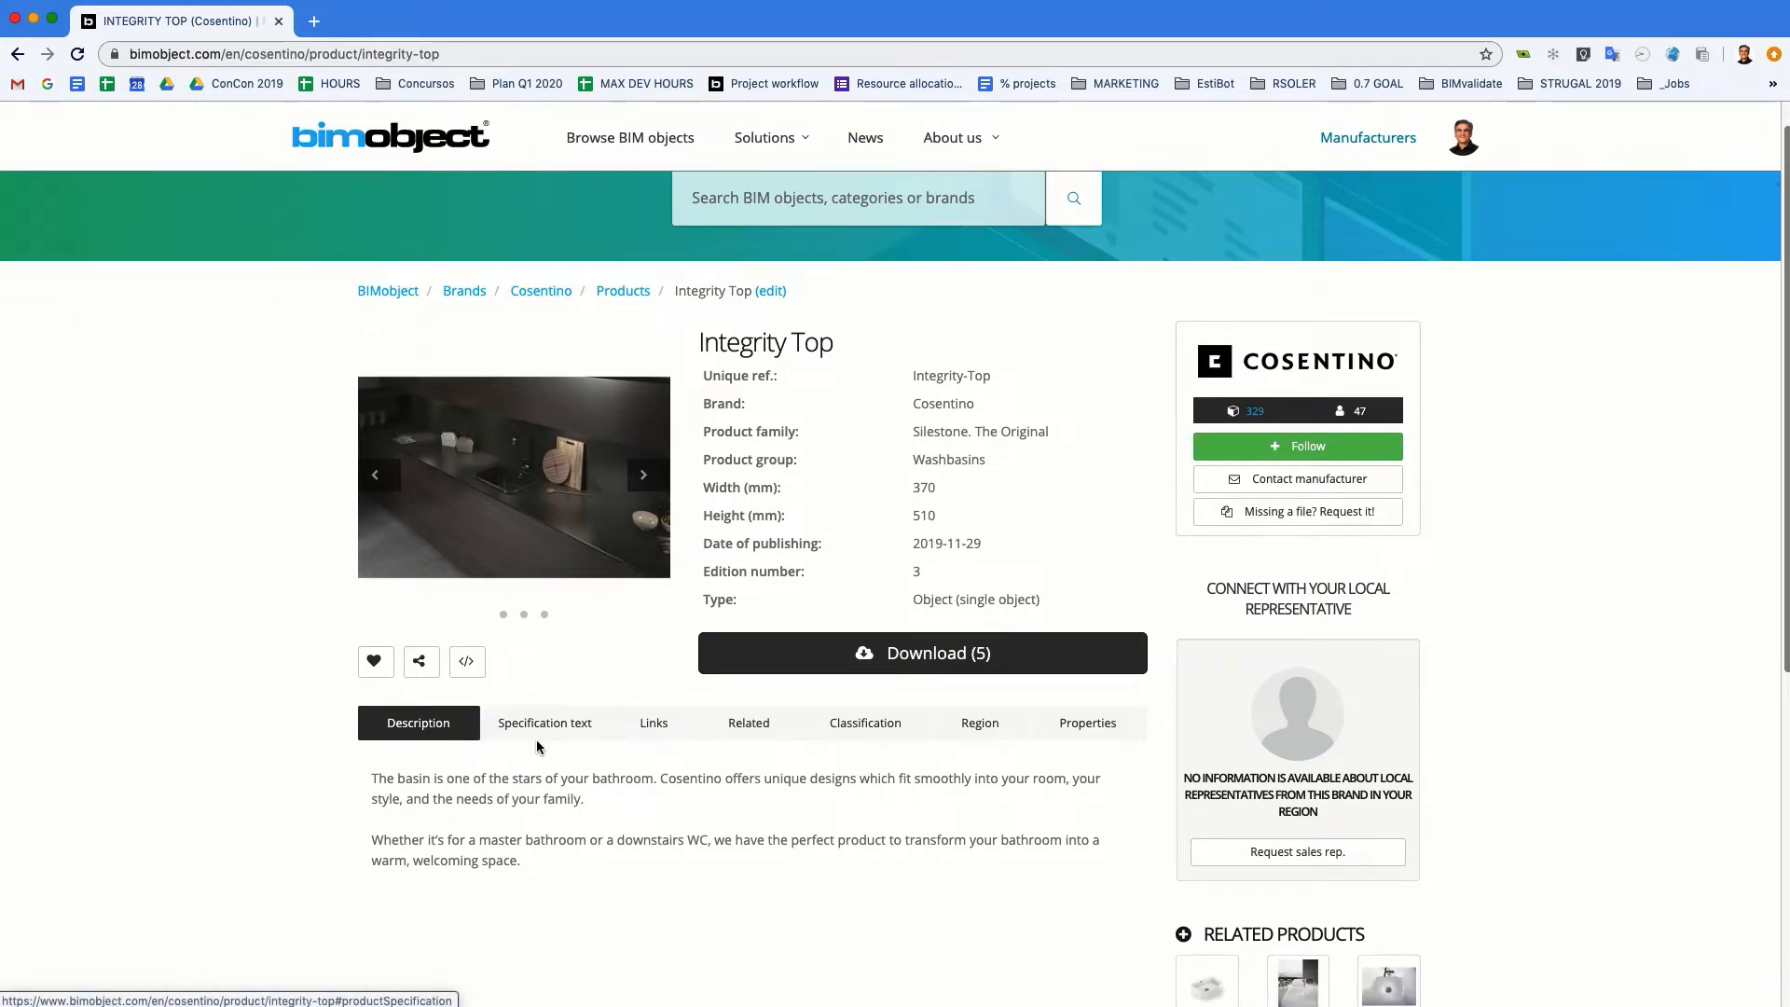
{"action": "left_click", "coordinate": [539, 733]}
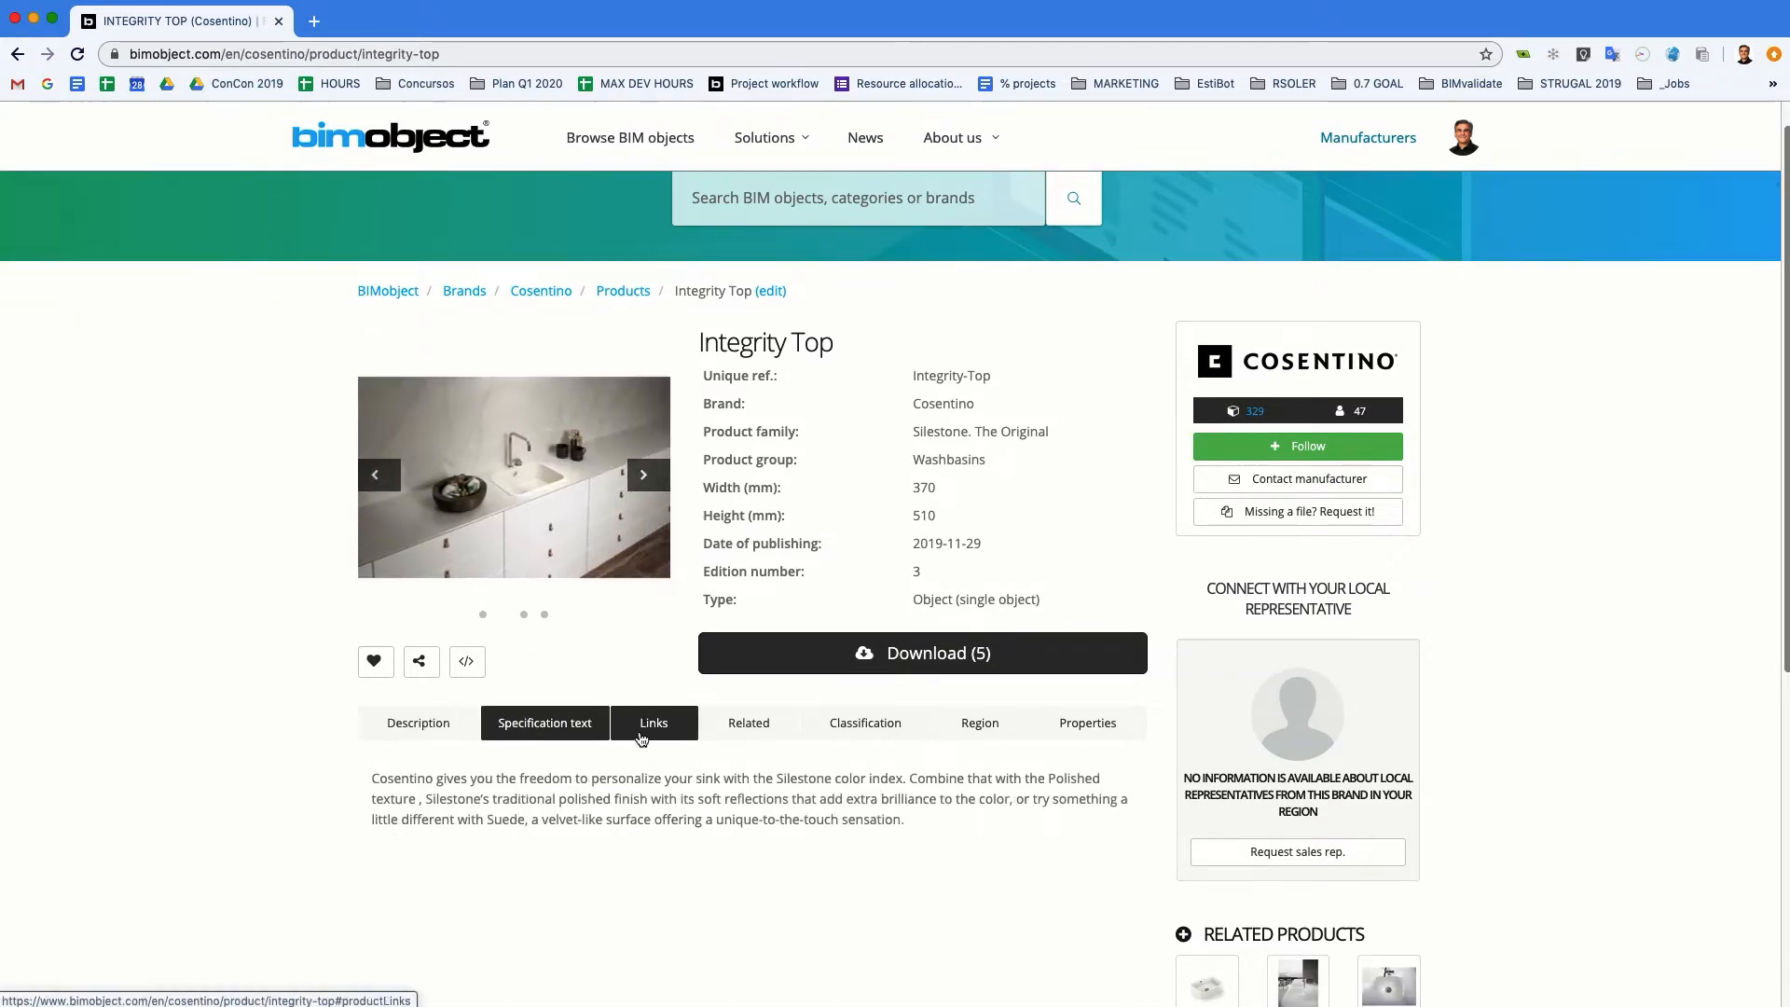
{"action": "left_click", "coordinate": [658, 736]}
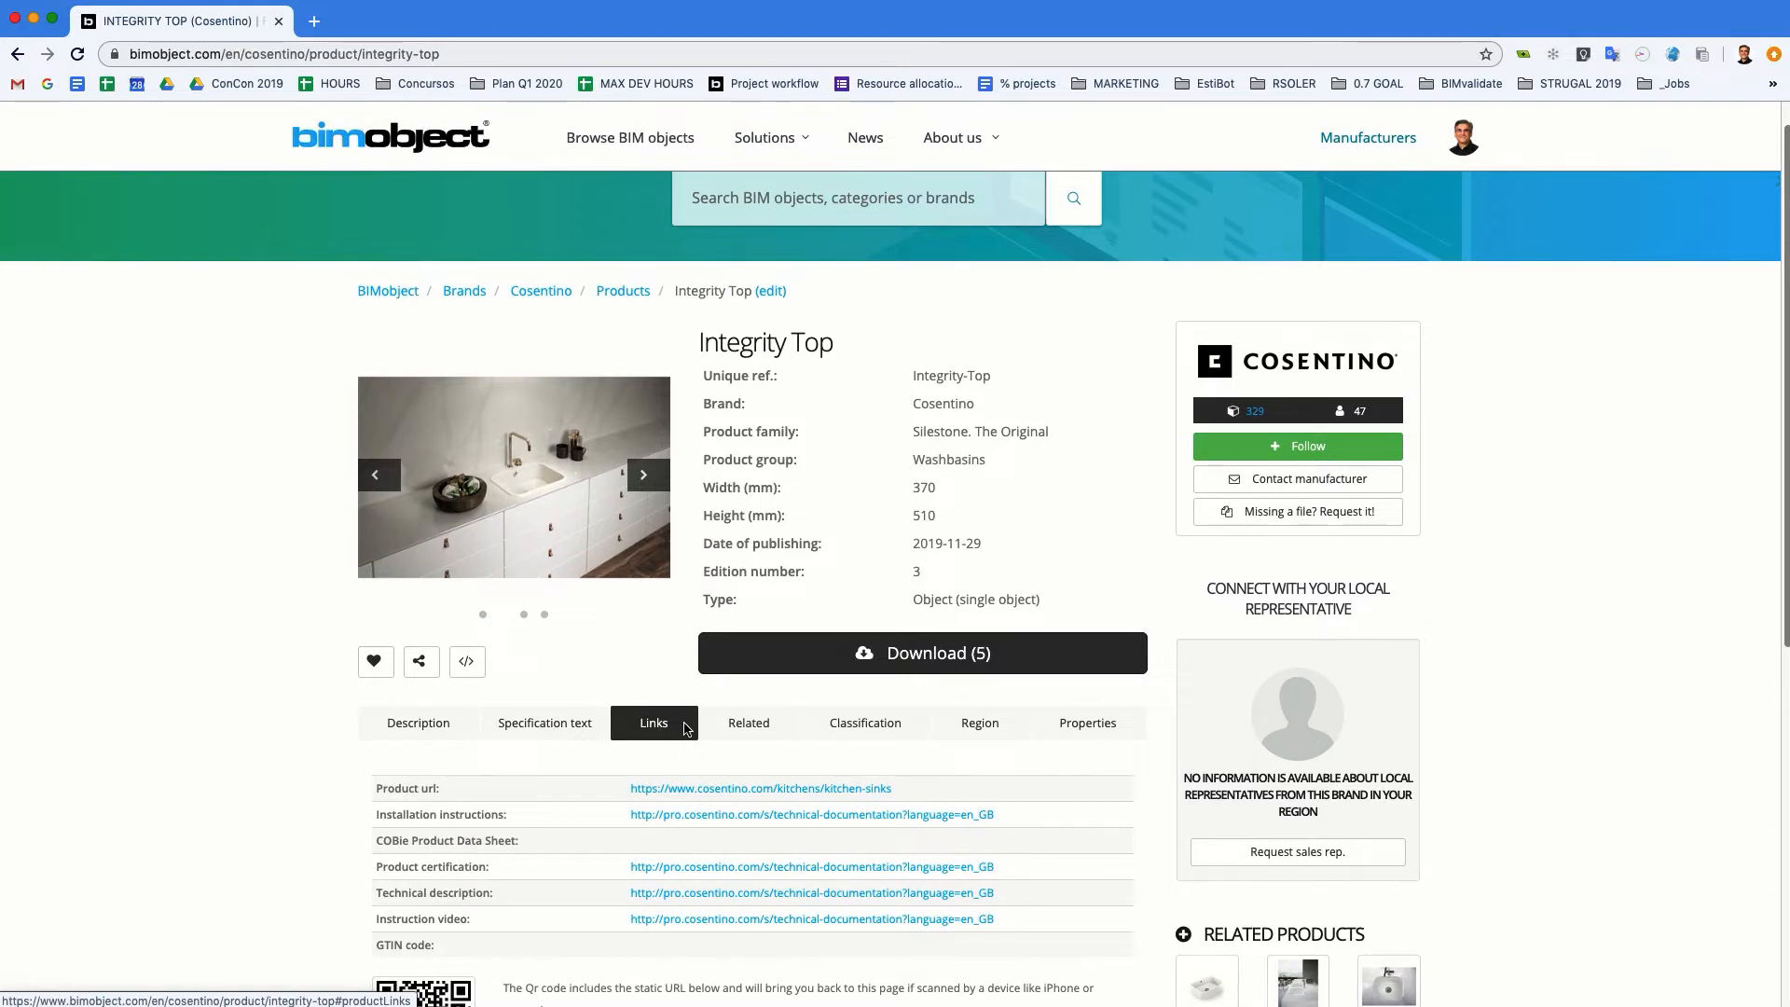
{"action": "left_click", "coordinate": [734, 733]}
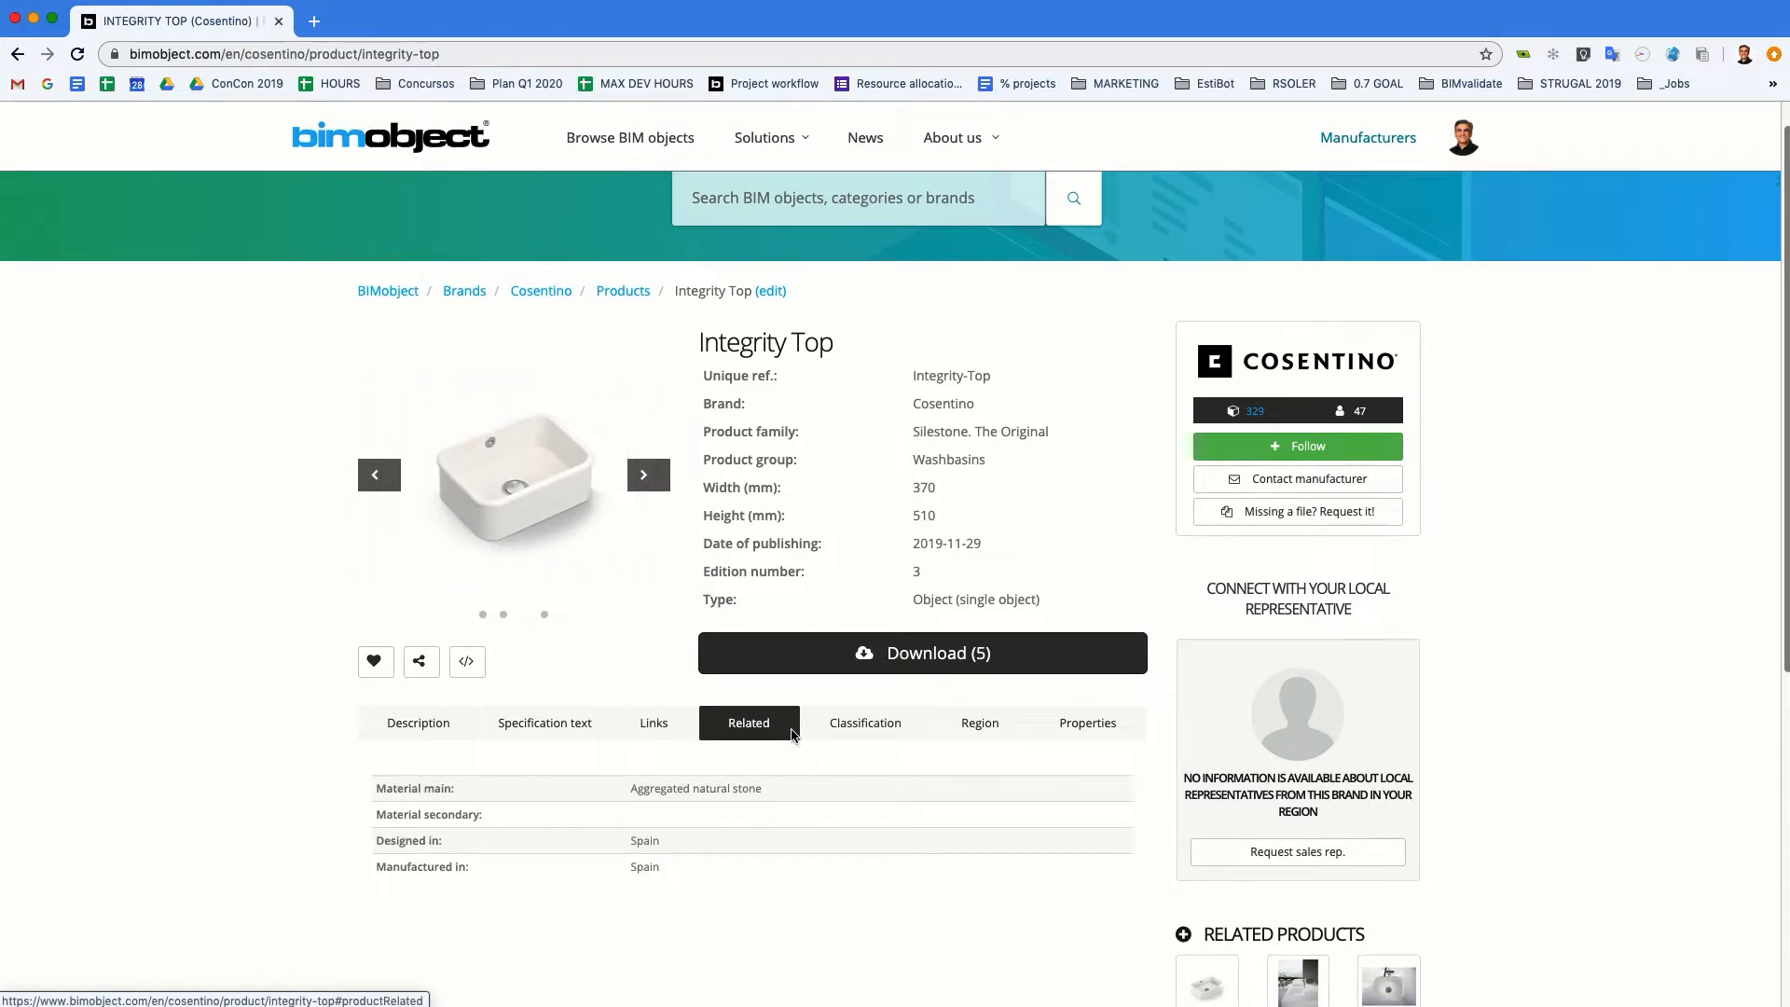
{"action": "left_click", "coordinate": [848, 731]}
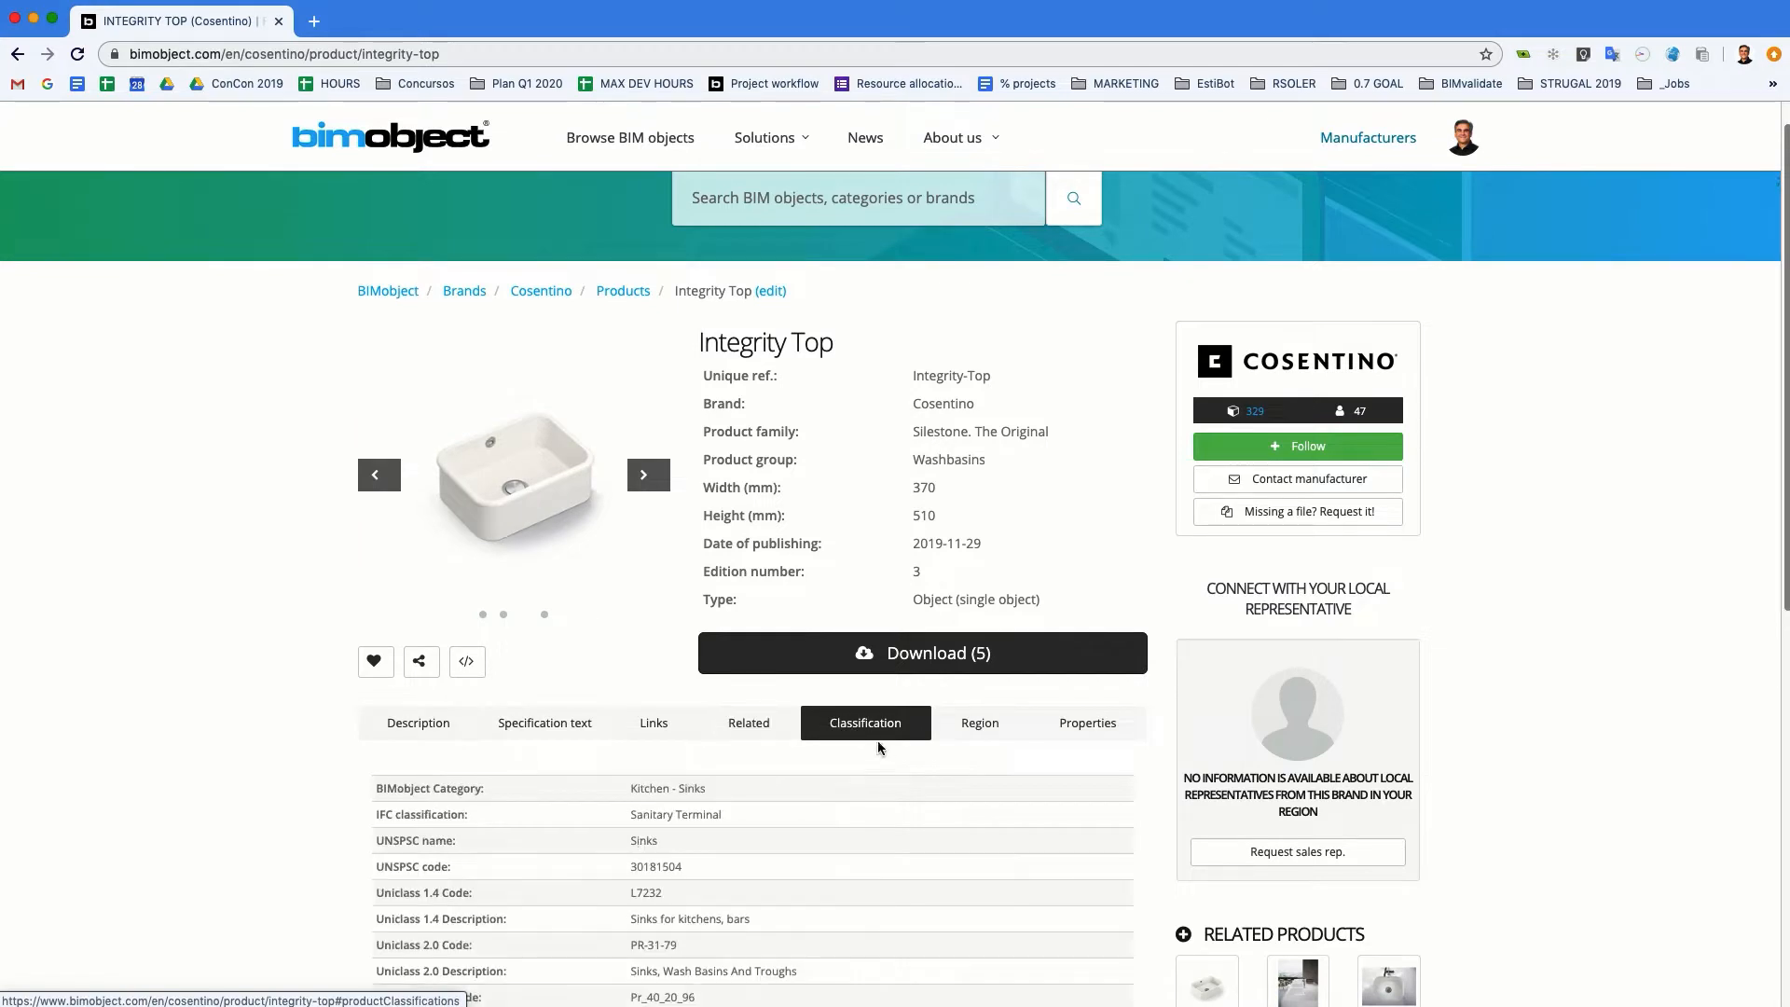
{"action": "scroll", "coordinate": [932, 708], "scroll_direction": "down", "scroll_amount": 2}
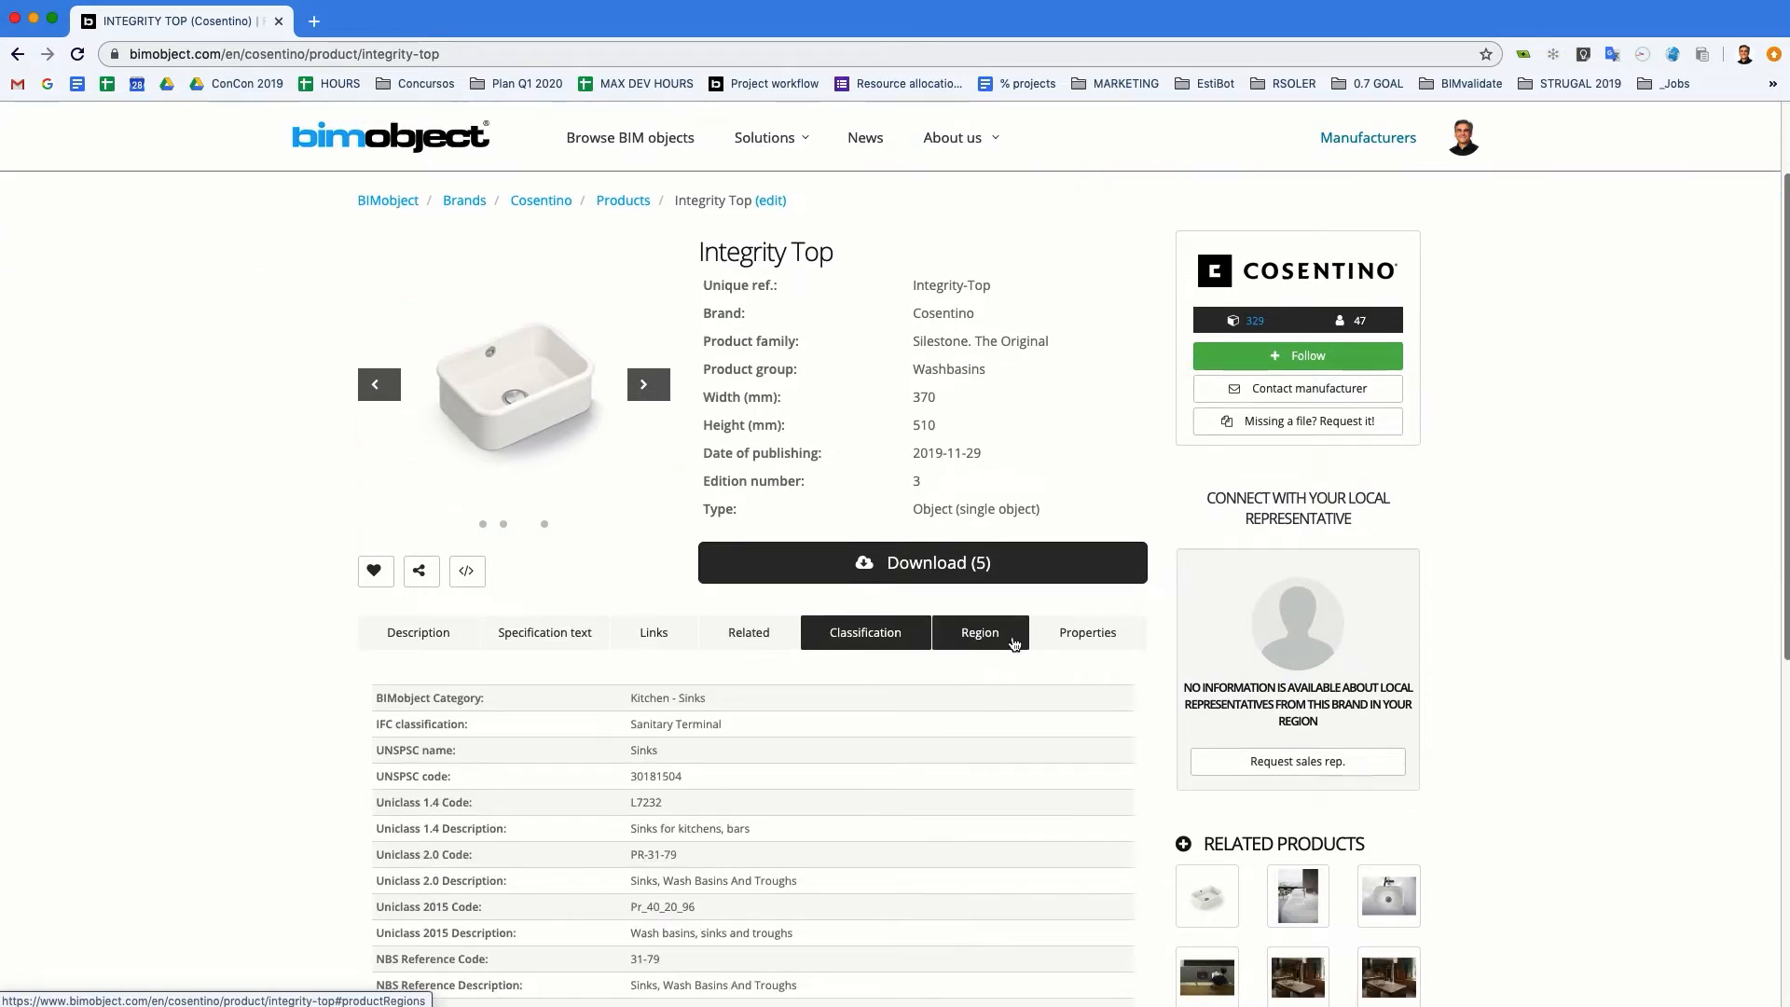
{"action": "left_click", "coordinate": [997, 641]}
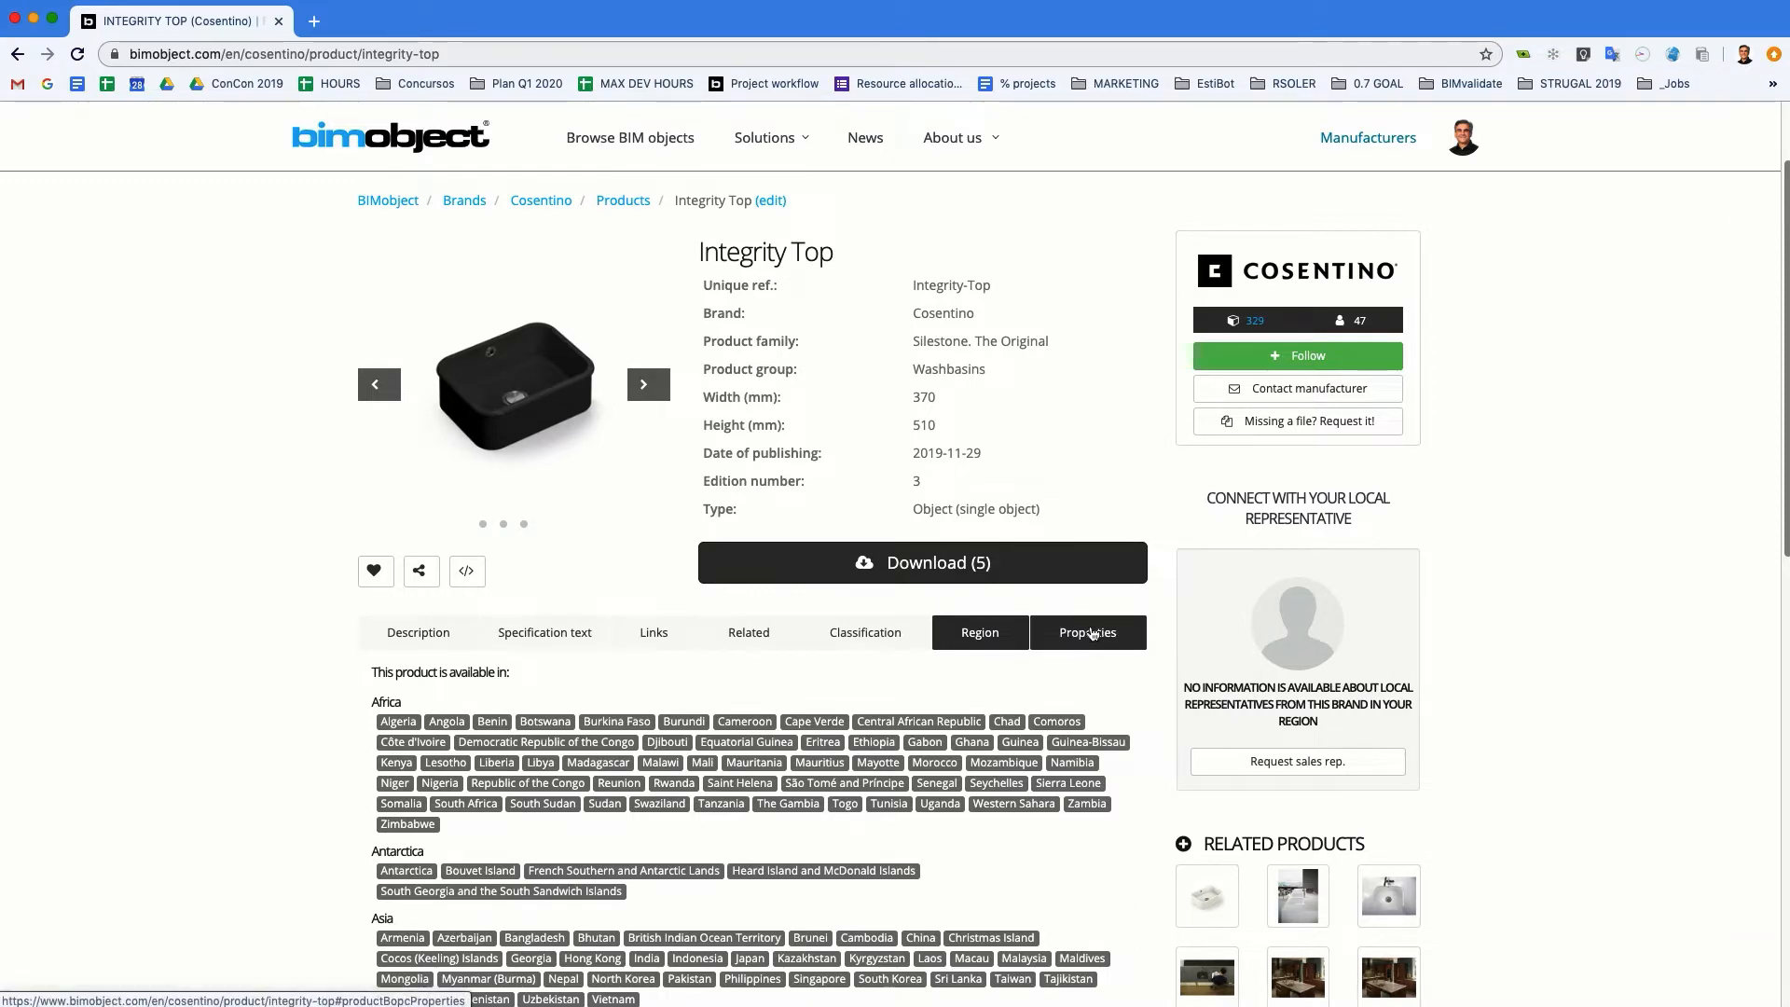
{"action": "scroll", "coordinate": [922, 503], "scroll_direction": "down", "scroll_amount": 2}
{"action": "scroll", "coordinate": [922, 503], "scroll_direction": "up", "scroll_amount": 4}
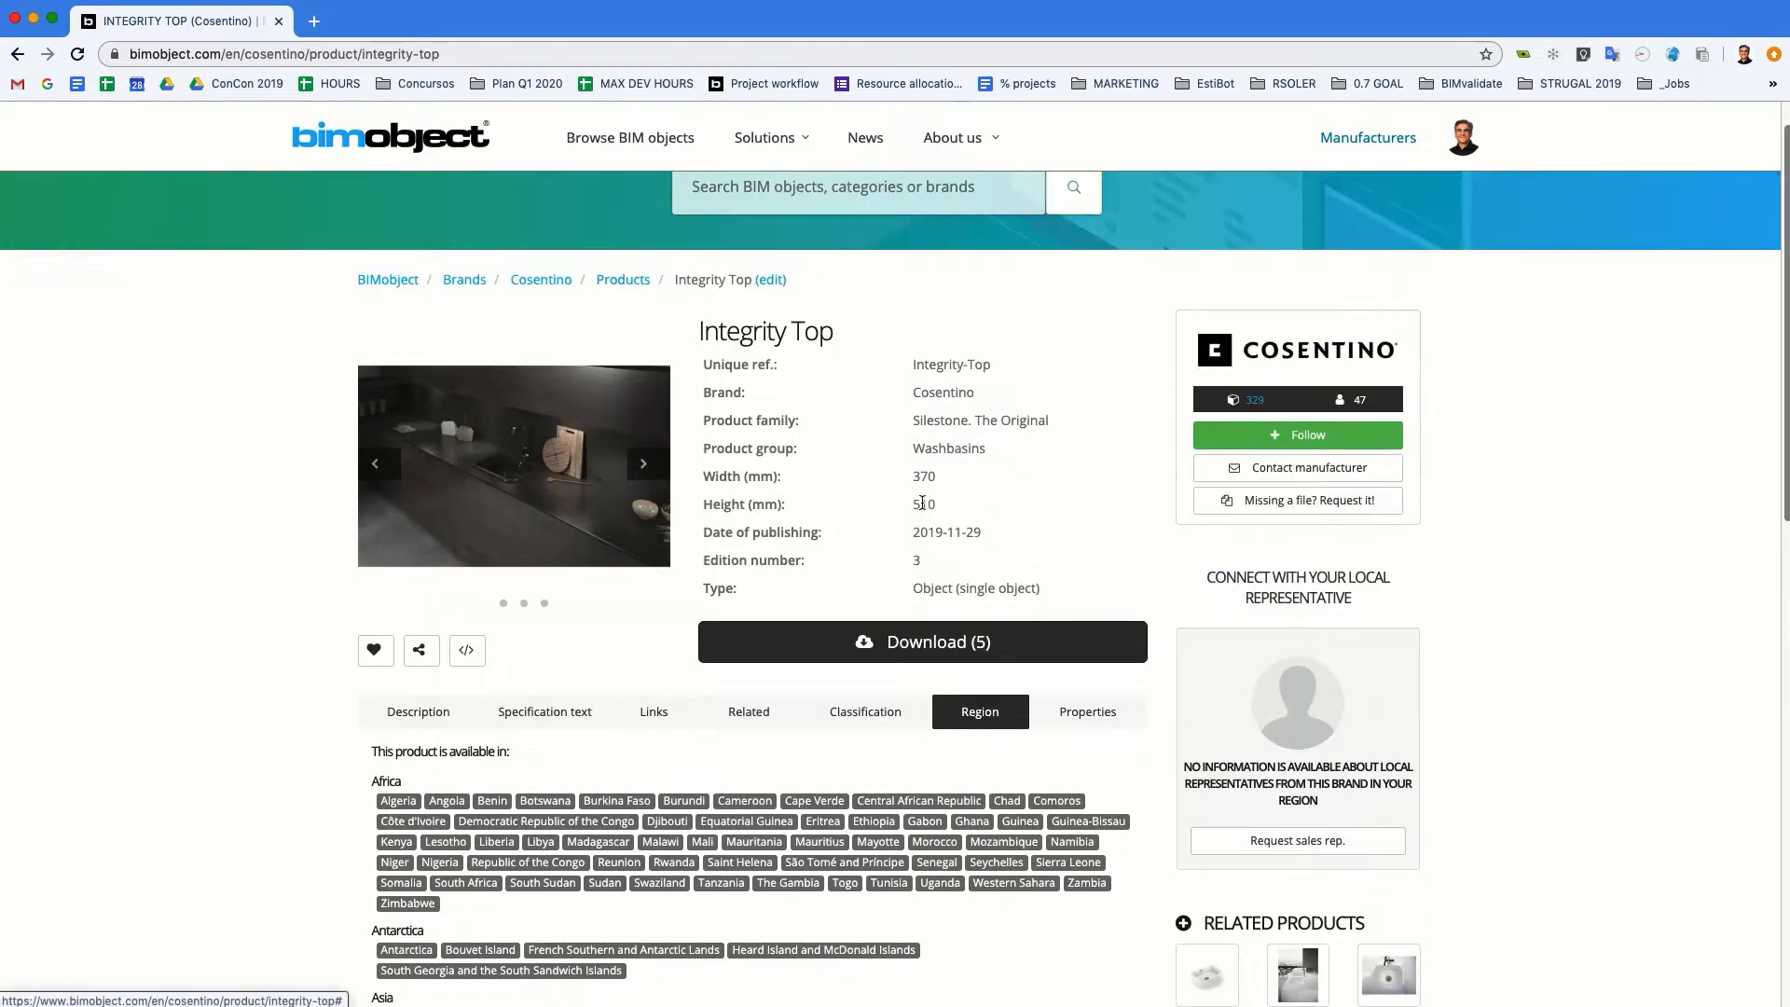
Step: Download the Silestone_Integrity-TOP.adsklib material library and the Silestone.zip textures for the Integrity Top sink
{"action": "left_click", "coordinate": [904, 641]}
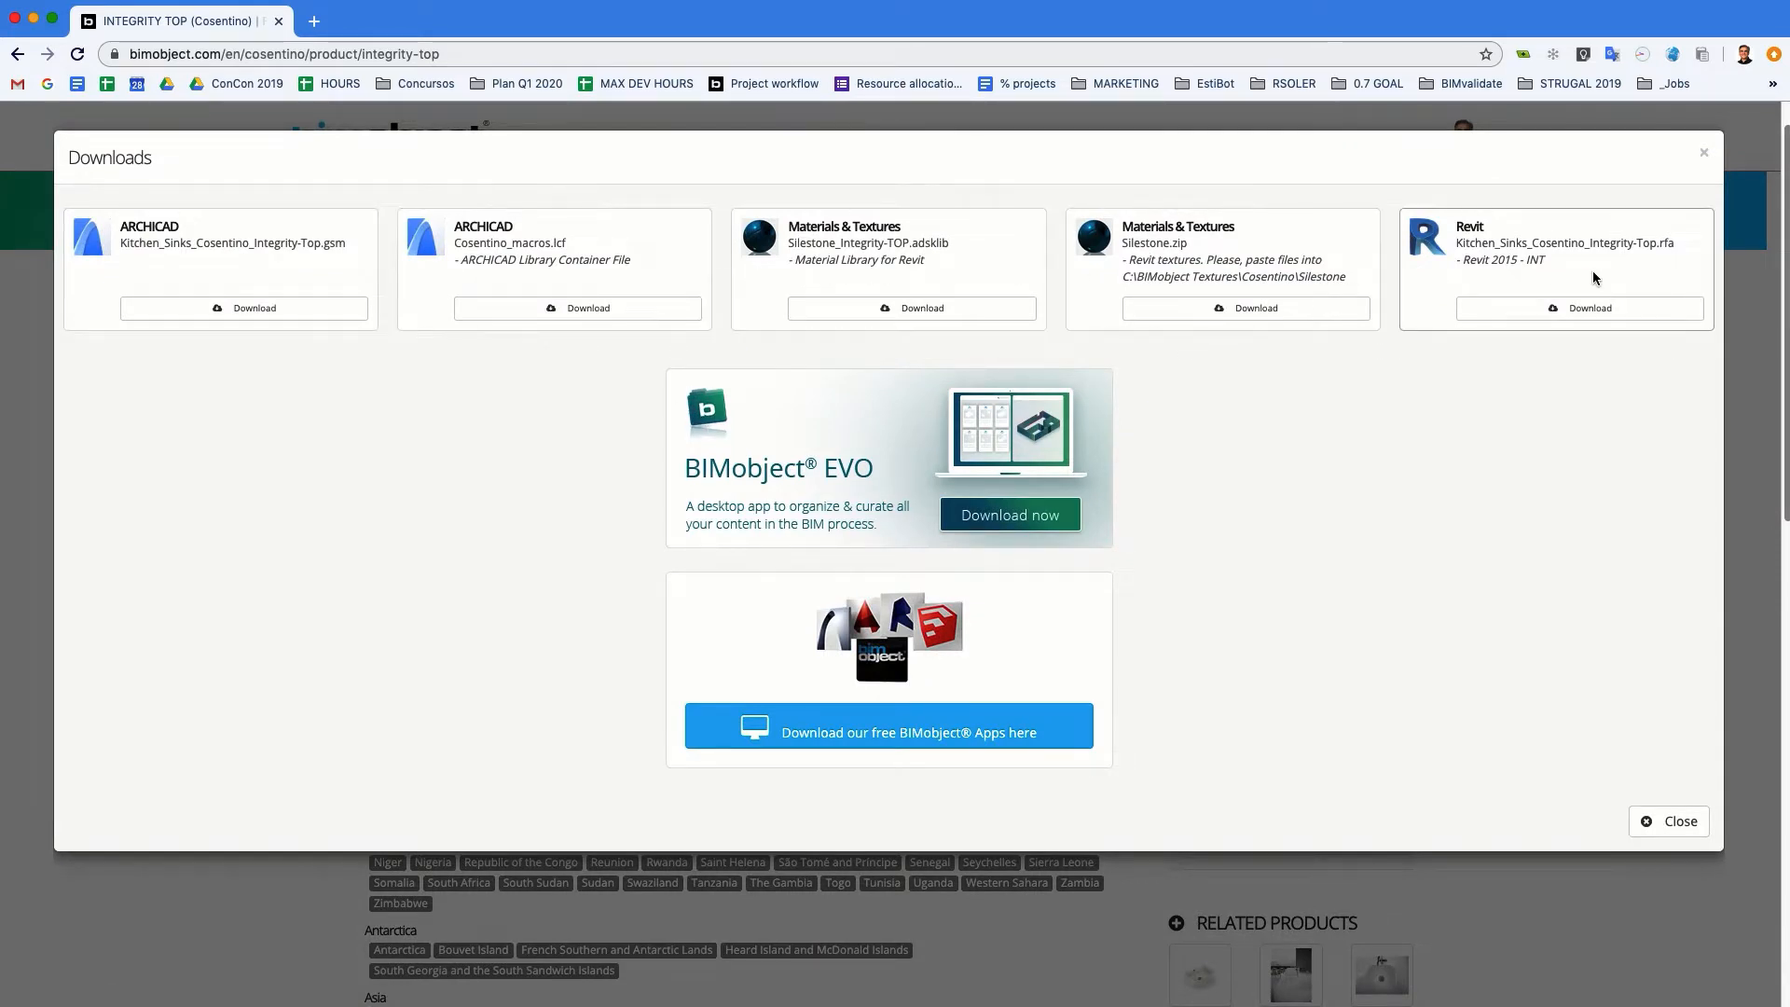
{"action": "left_click", "coordinate": [862, 308]}
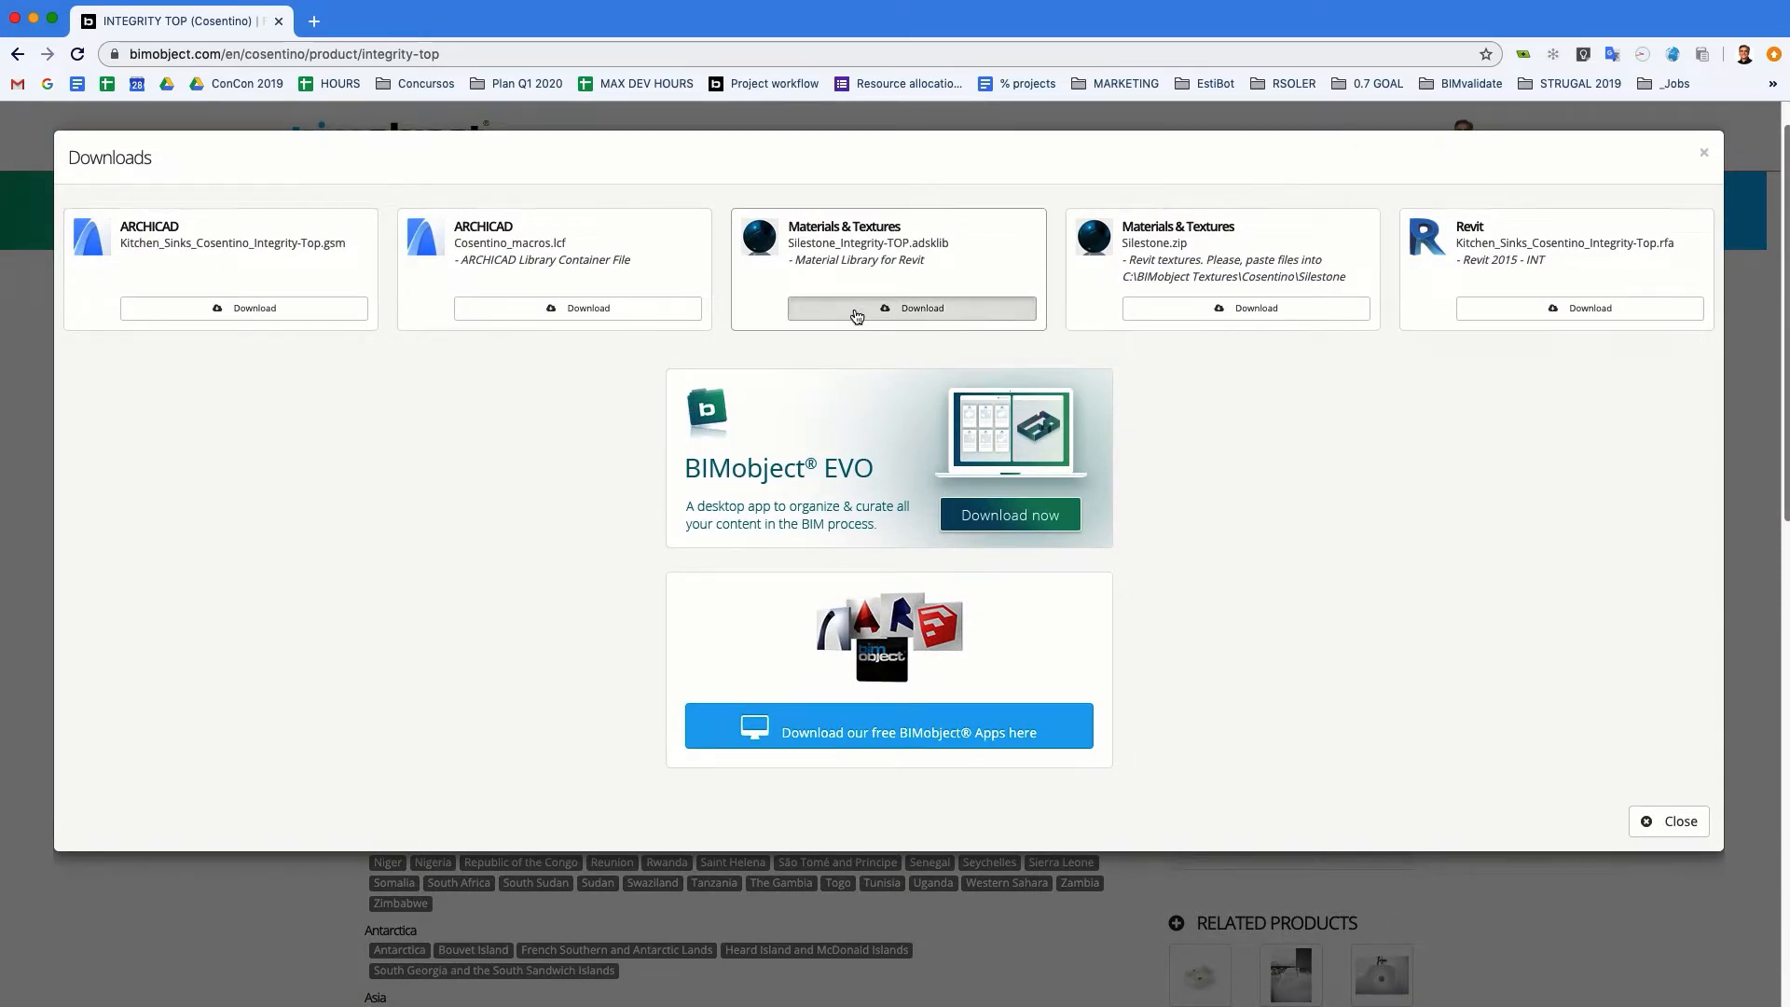
{"action": "left_click", "coordinate": [1268, 310]}
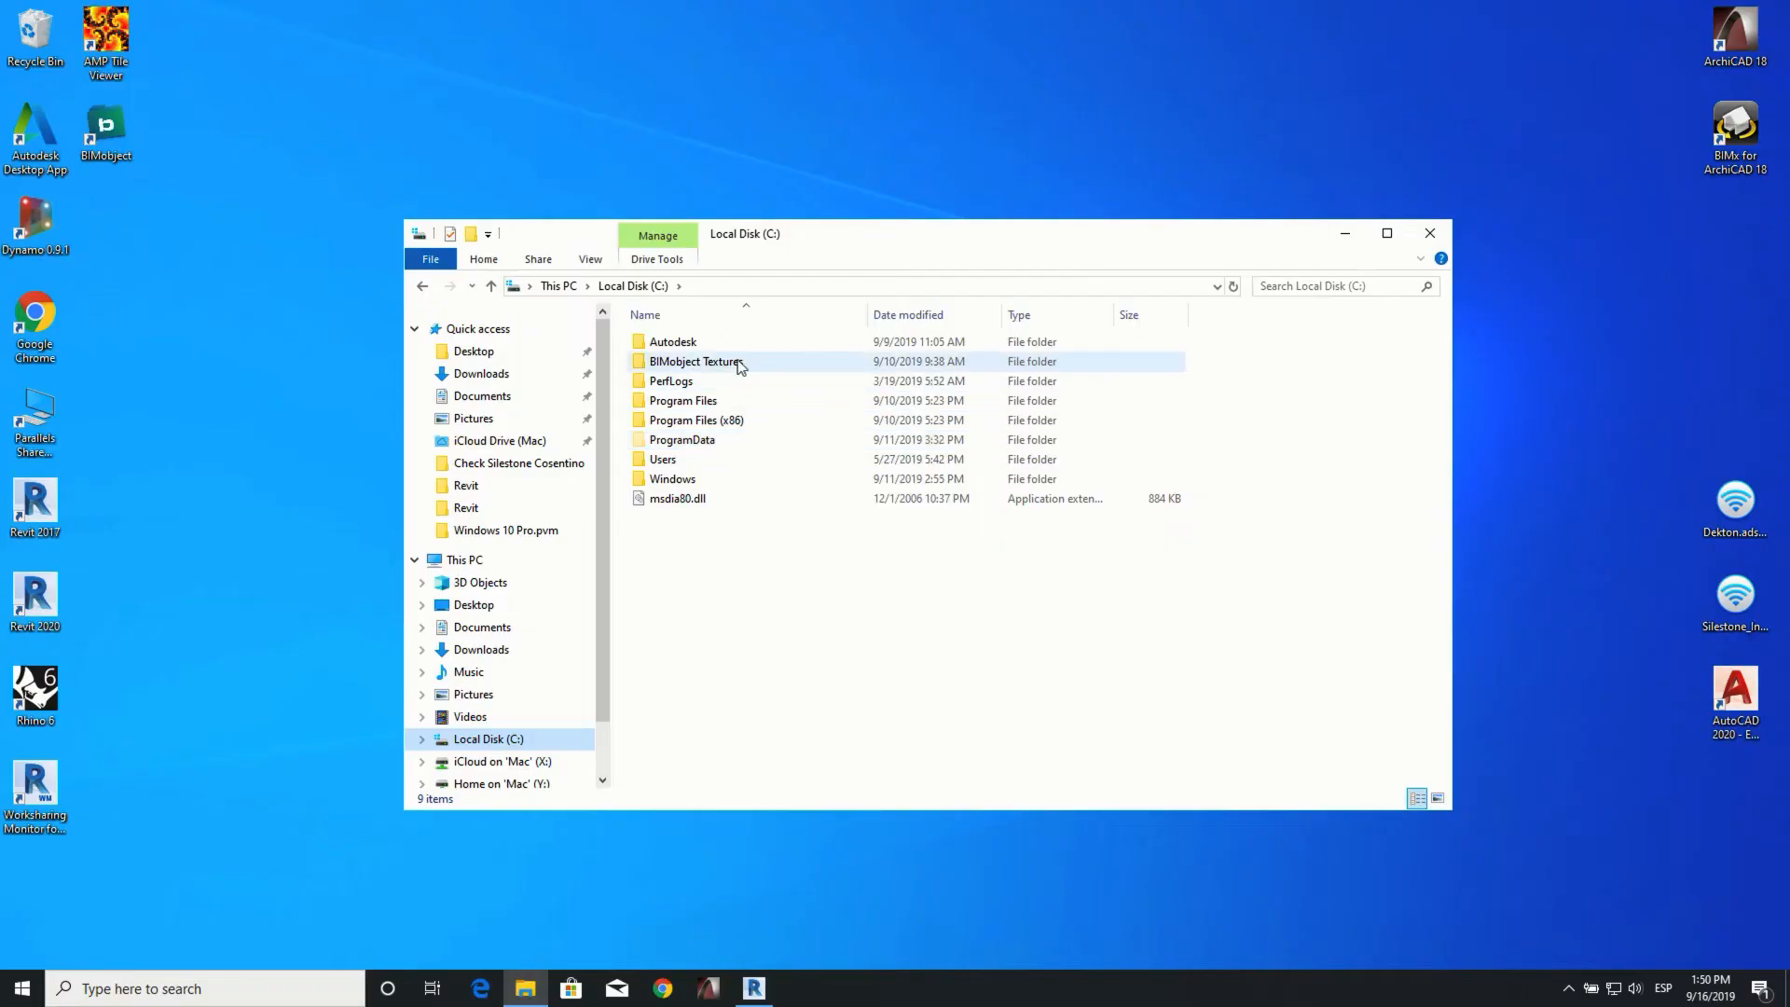
Step: Open the Cosentino folder inside BIMobject Textures on the C: drive
{"action": "left_click", "coordinate": [758, 365]}
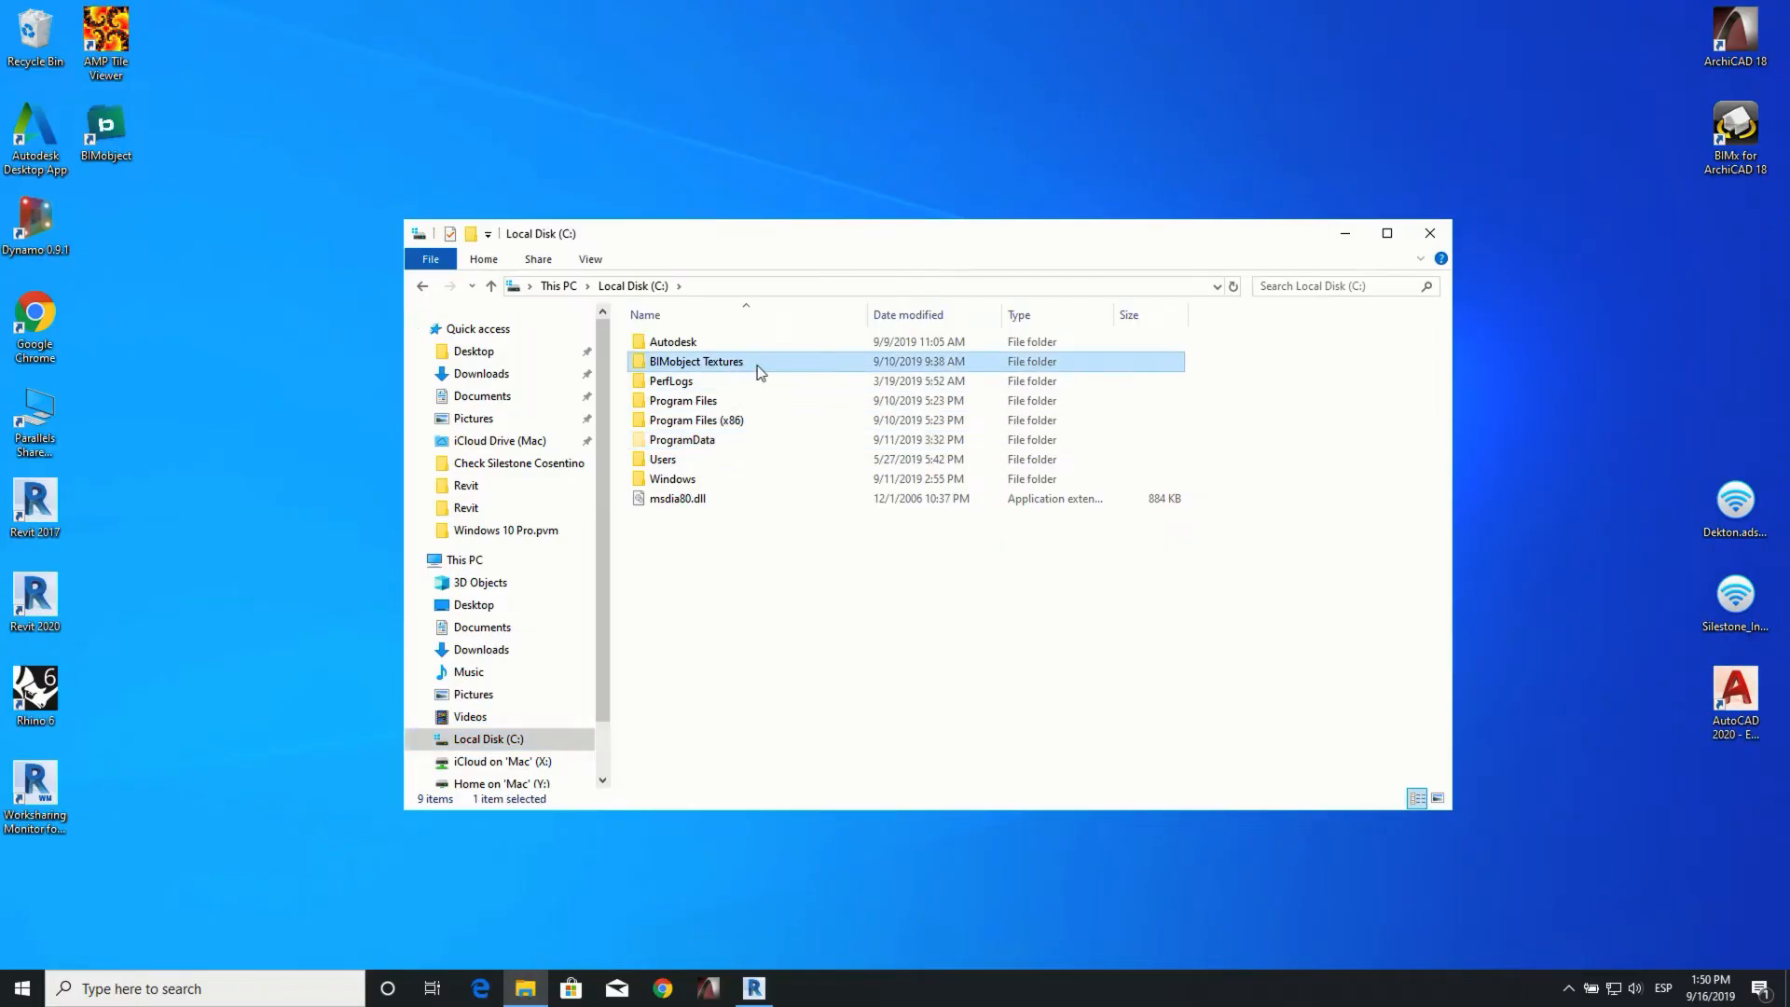
{"action": "double_click", "coordinate": [761, 365]}
{"action": "double_click", "coordinate": [746, 345]}
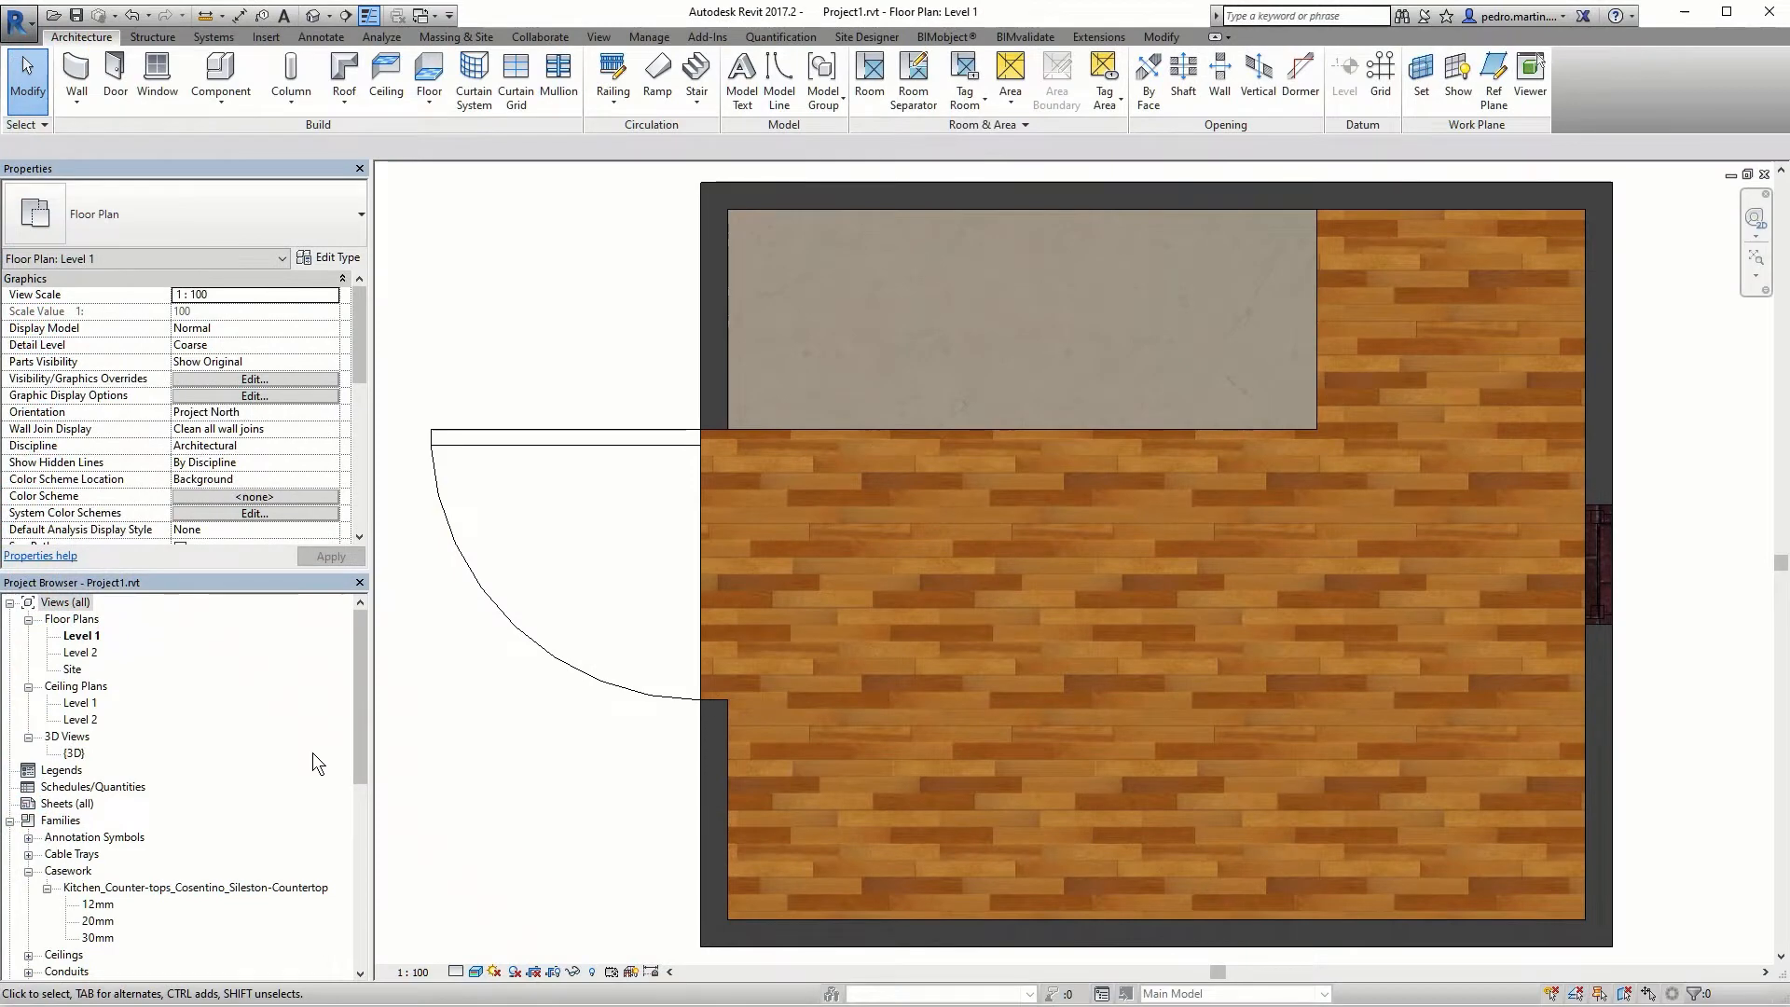
Step: Open the Silestone_Integrity-TOP.adsklib library in Revit's Material Browser and add its Silestone Blanco Zeus - Volcano material to the project
{"action": "left_click", "coordinate": [648, 36]}
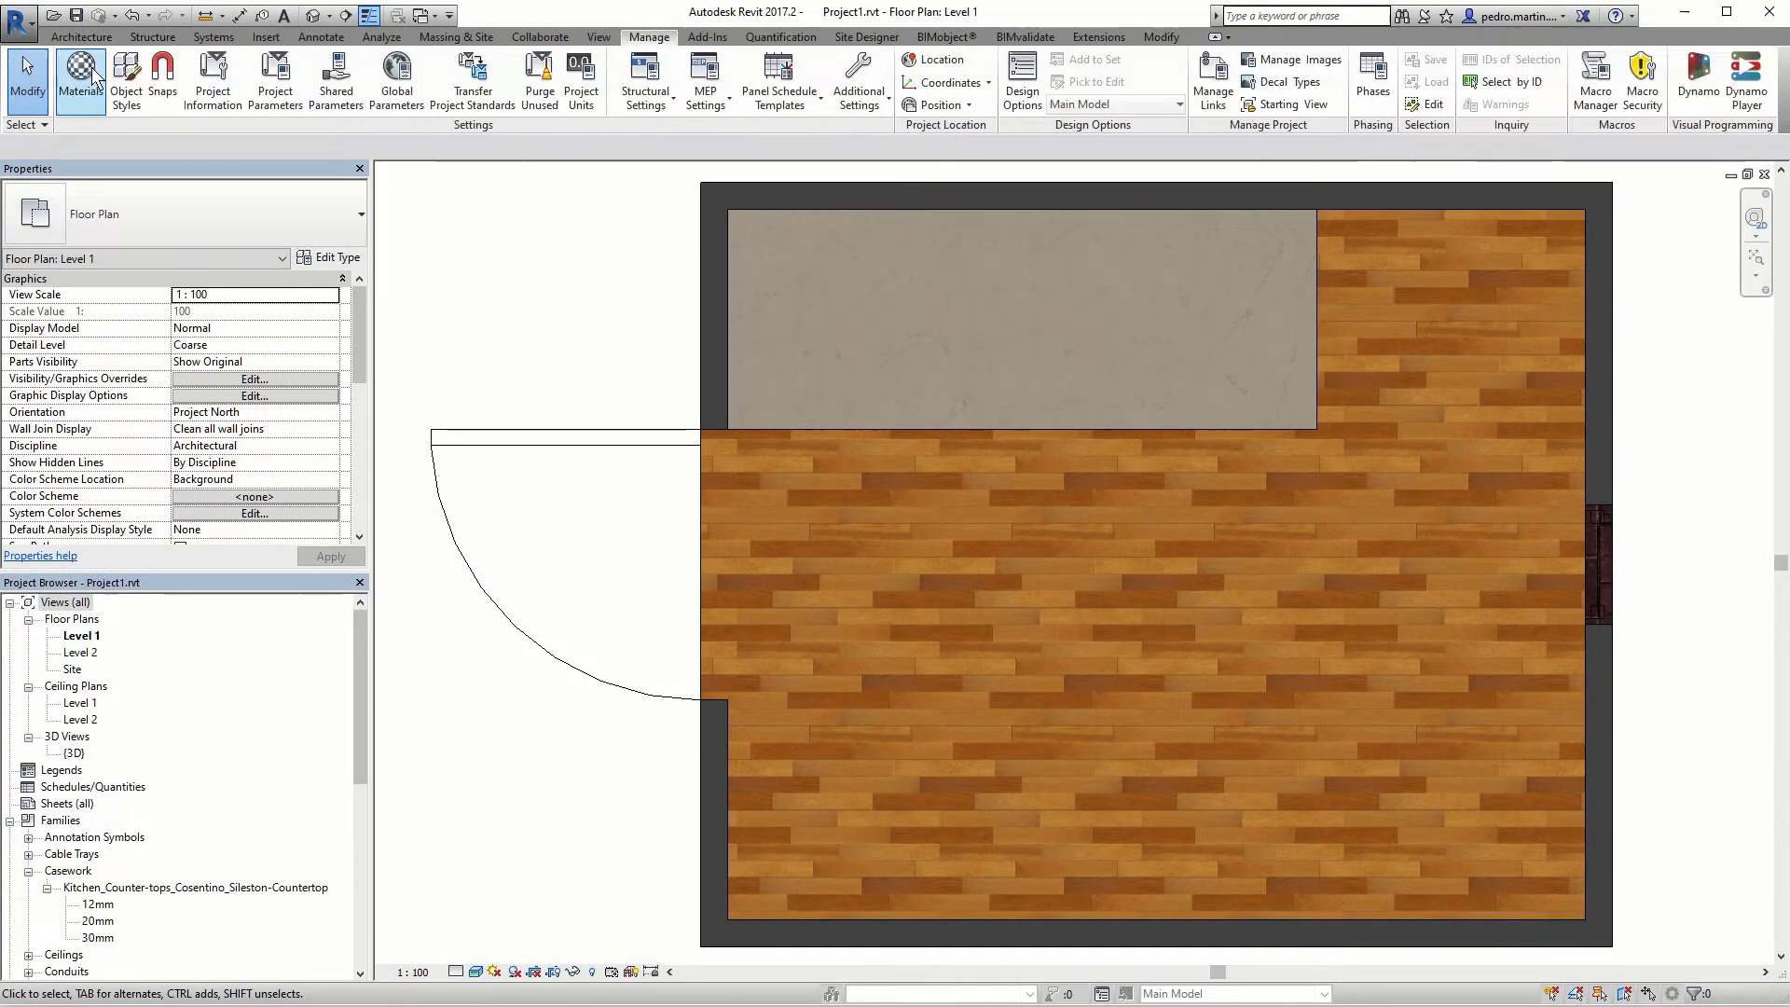
{"action": "left_click", "coordinate": [92, 74]}
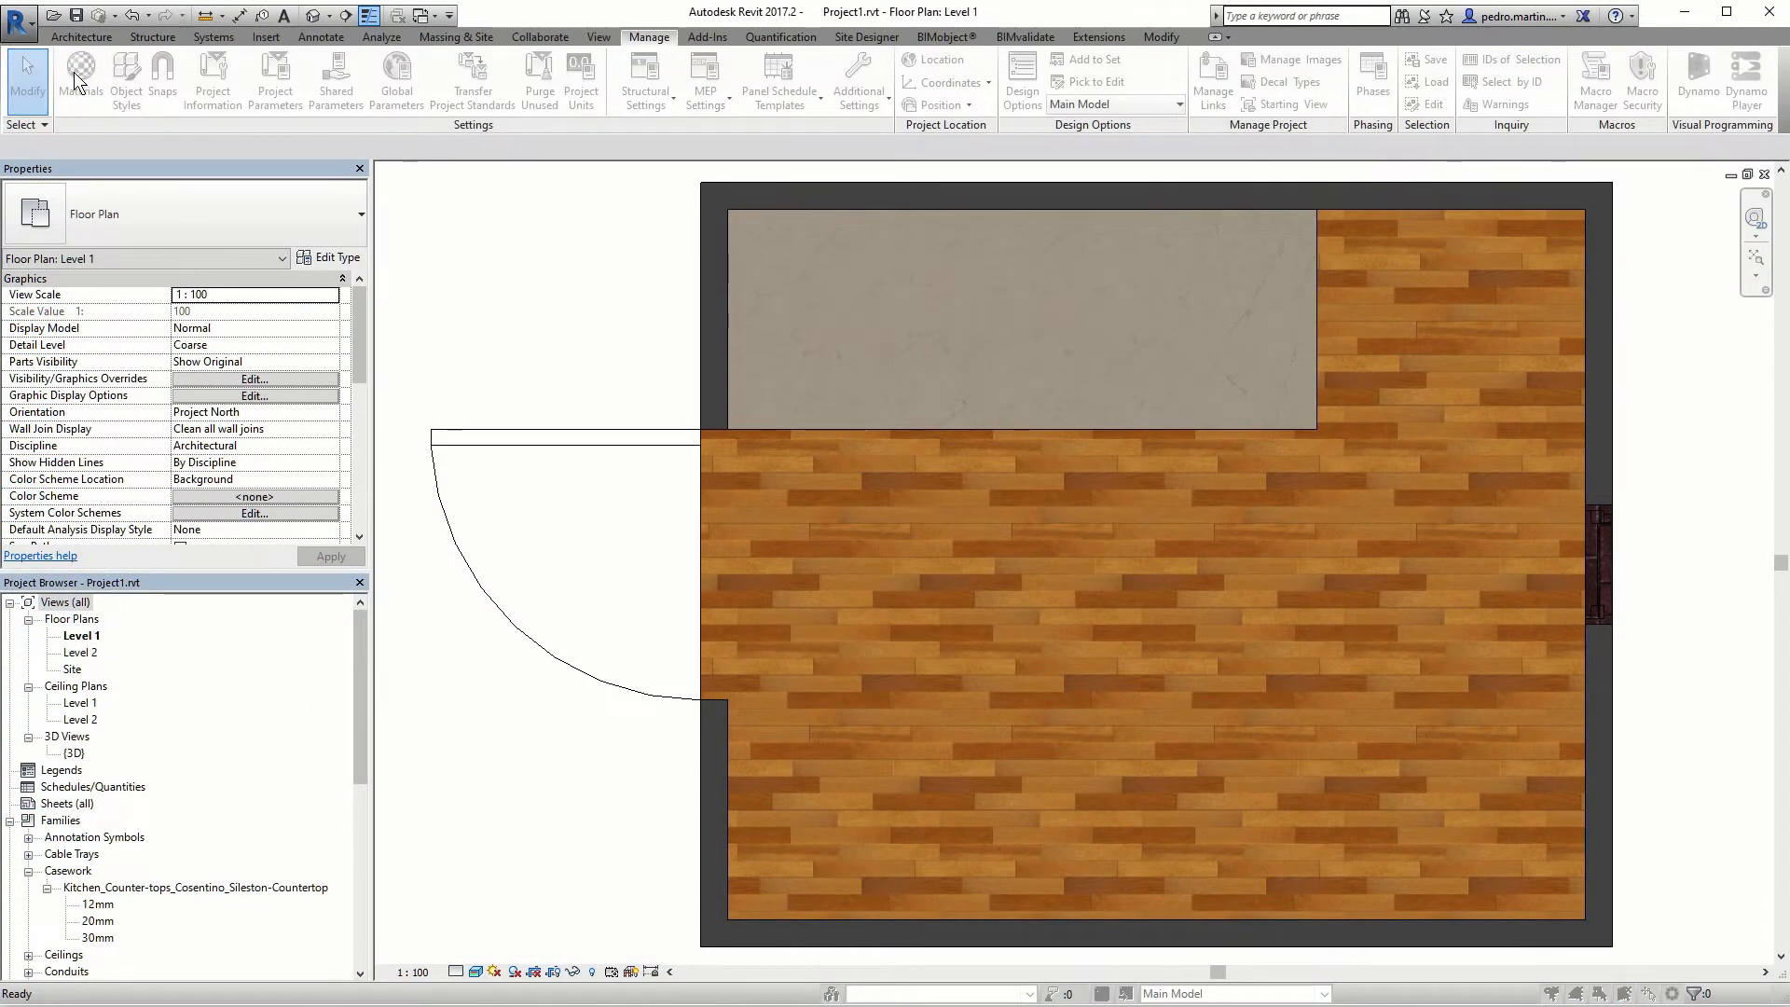
{"action": "left_click", "coordinate": [187, 591]}
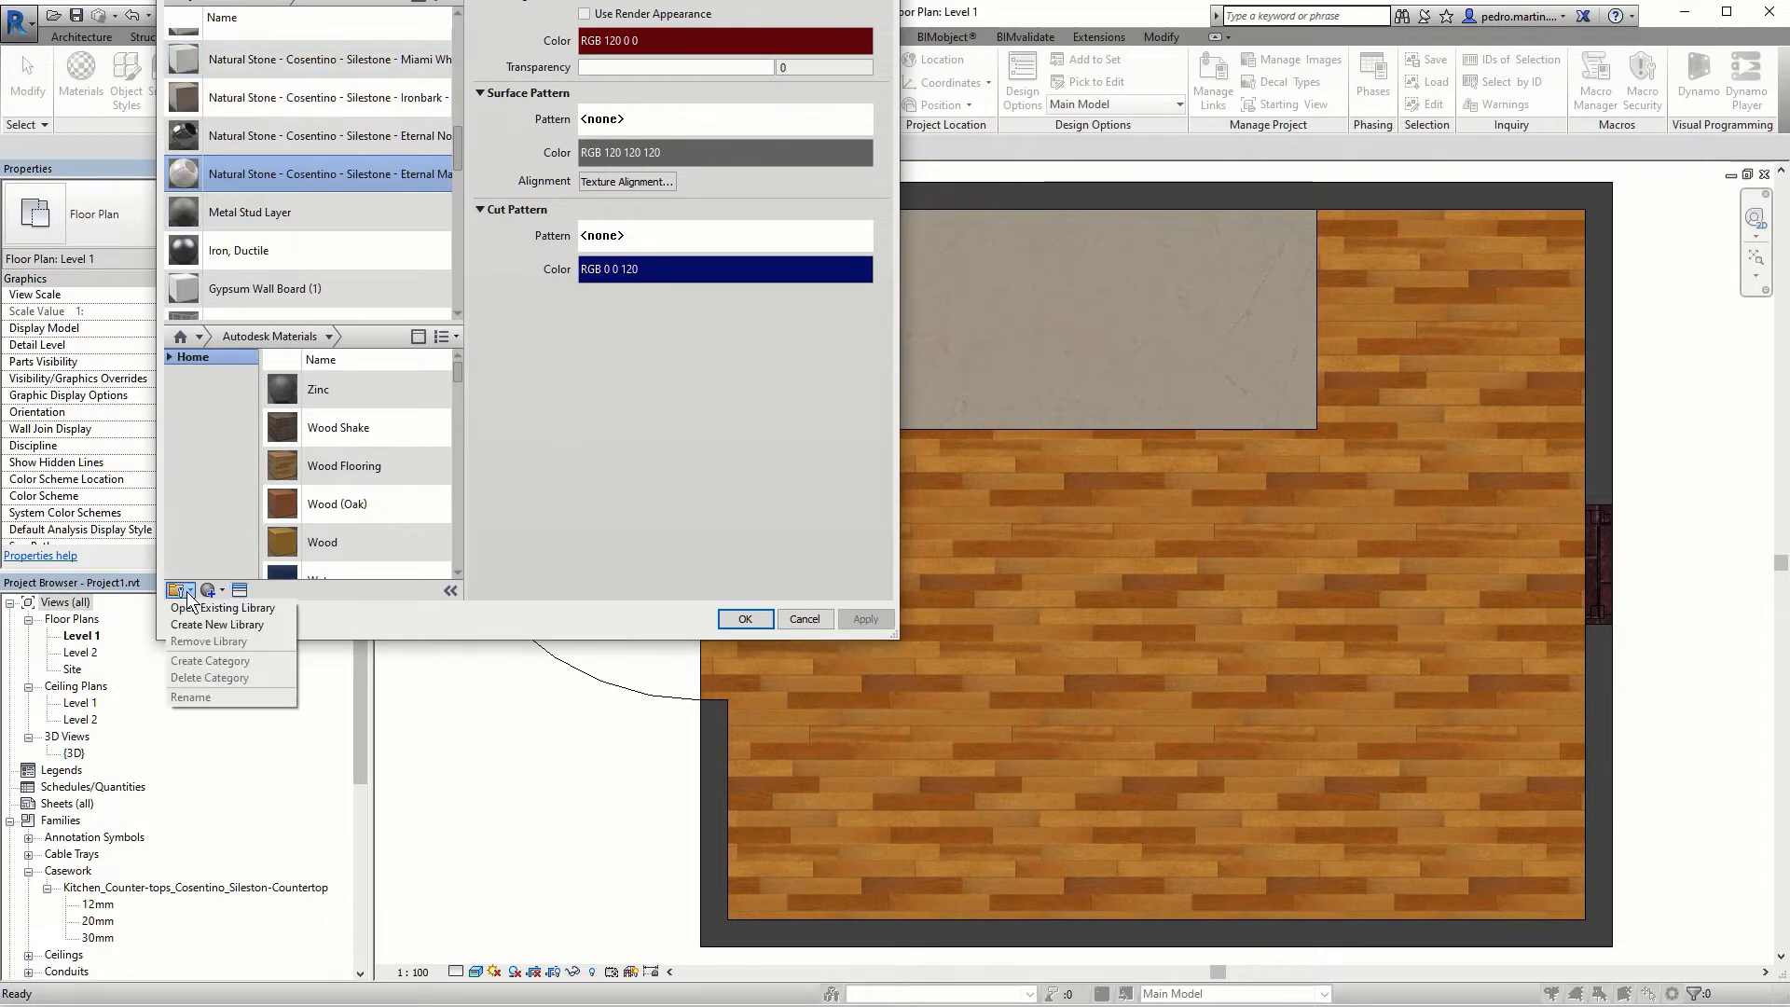
{"action": "left_click", "coordinate": [194, 606]}
{"action": "left_click", "coordinate": [547, 215]}
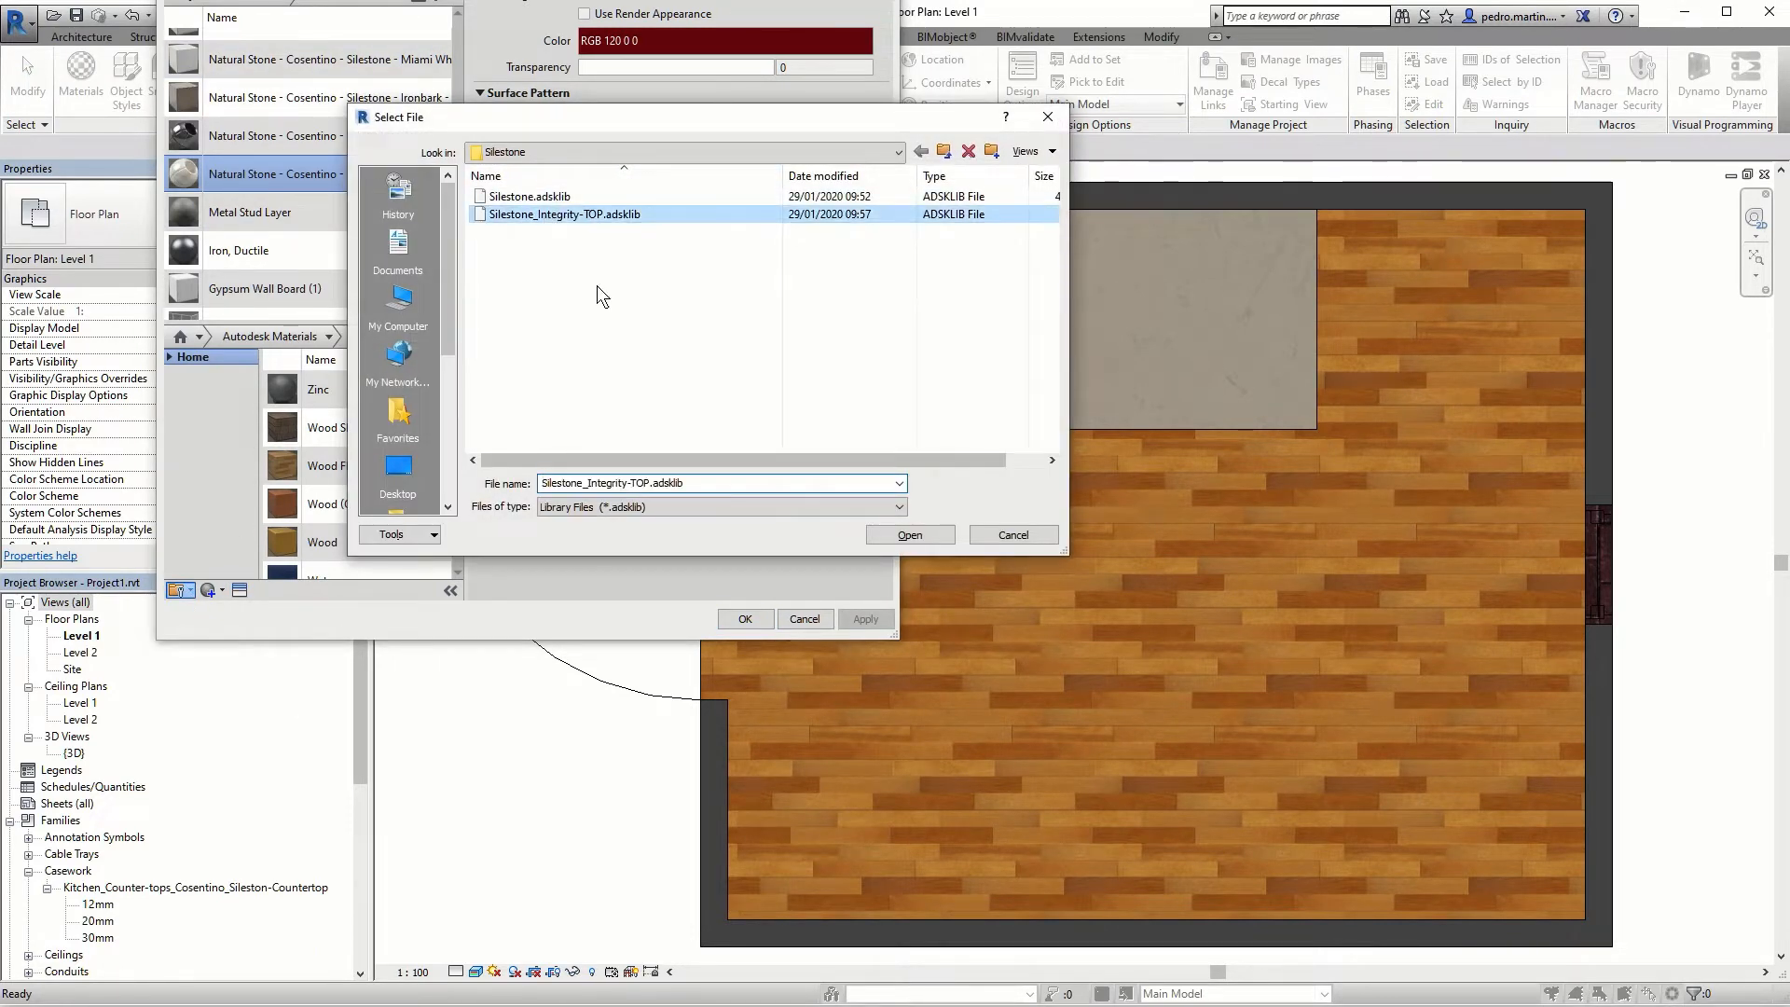
{"action": "left_click", "coordinate": [910, 534]}
{"action": "scroll", "coordinate": [663, 425], "scroll_direction": "down", "scroll_amount": 2}
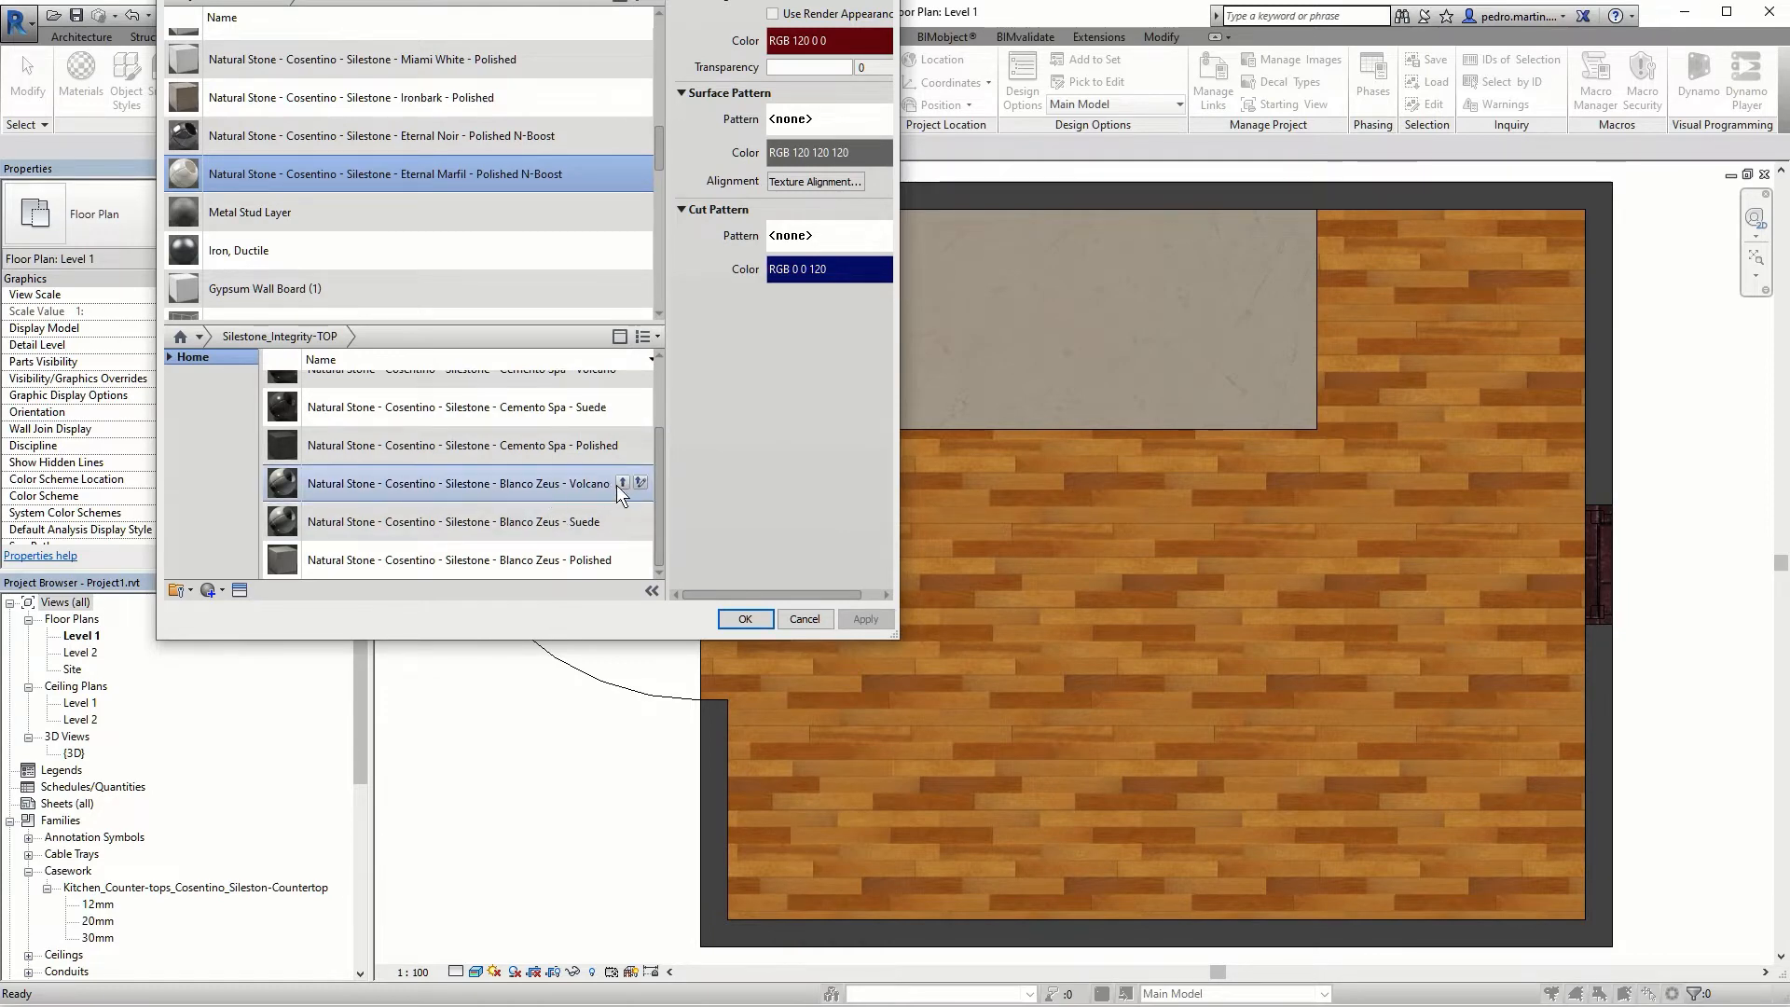
{"action": "left_click", "coordinate": [621, 483]}
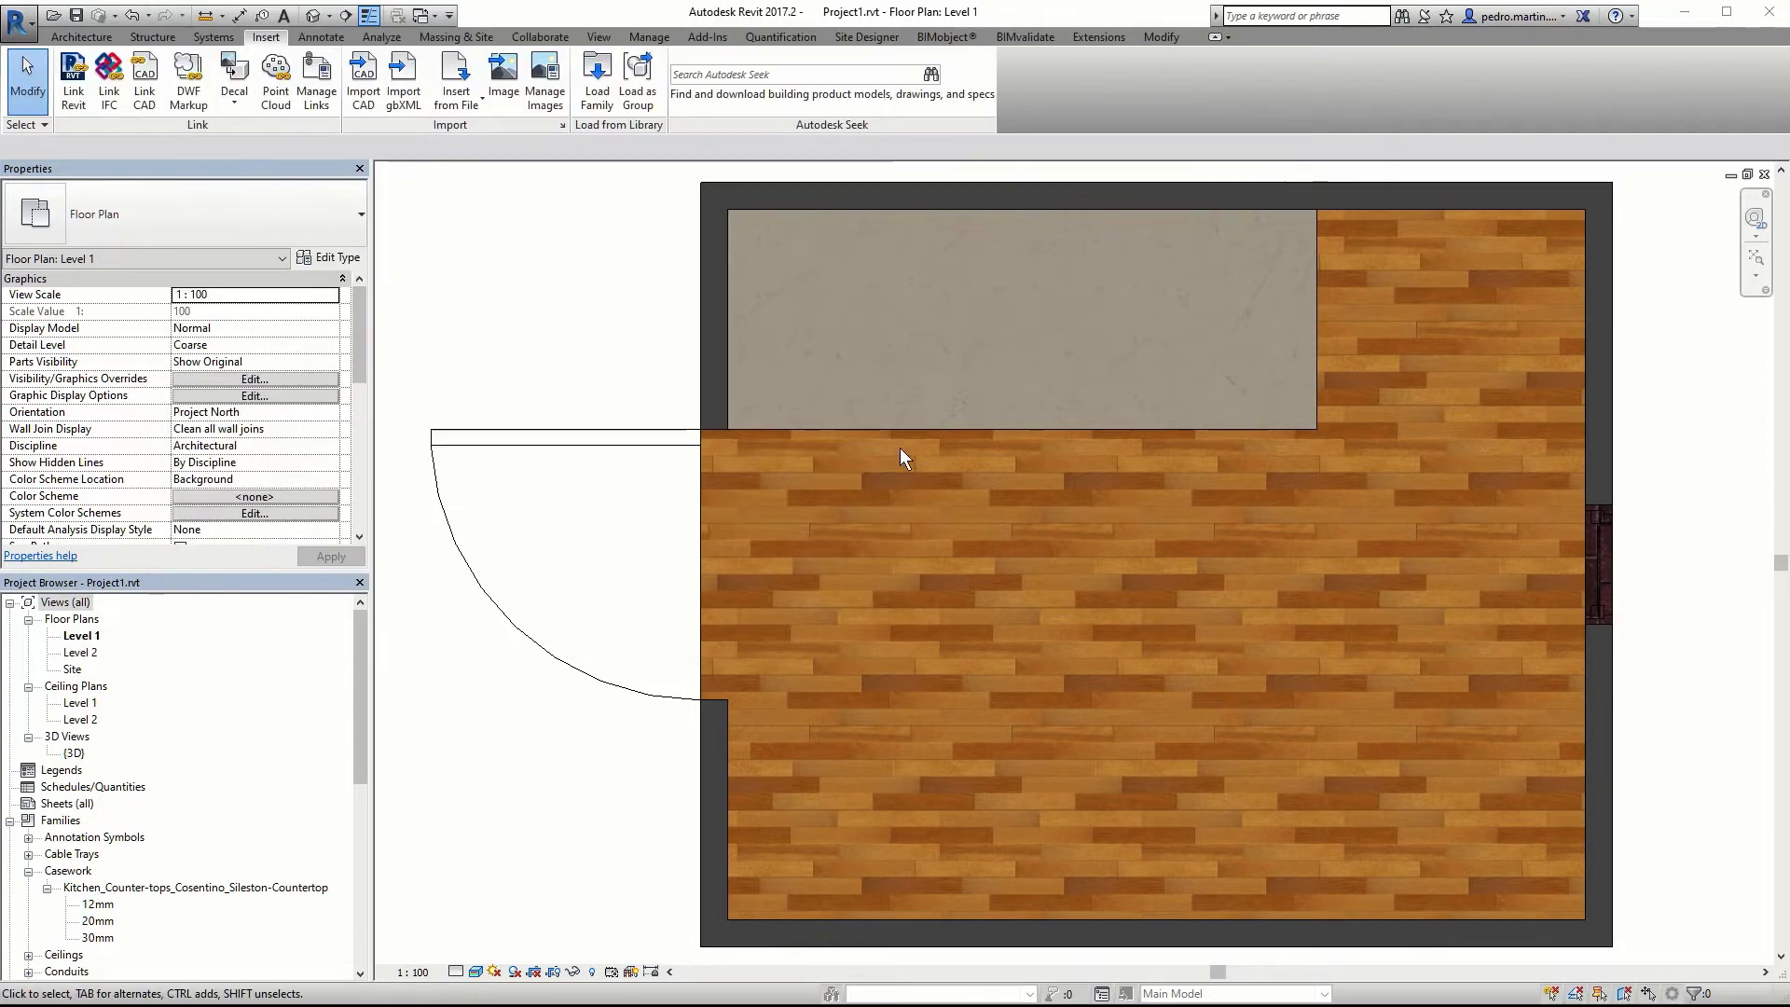
Step: Load the Kitchen_Sinks_Cosentino_Integrity-Top.rfa family from the Downloads folder into the project
{"action": "left_click", "coordinate": [594, 93]}
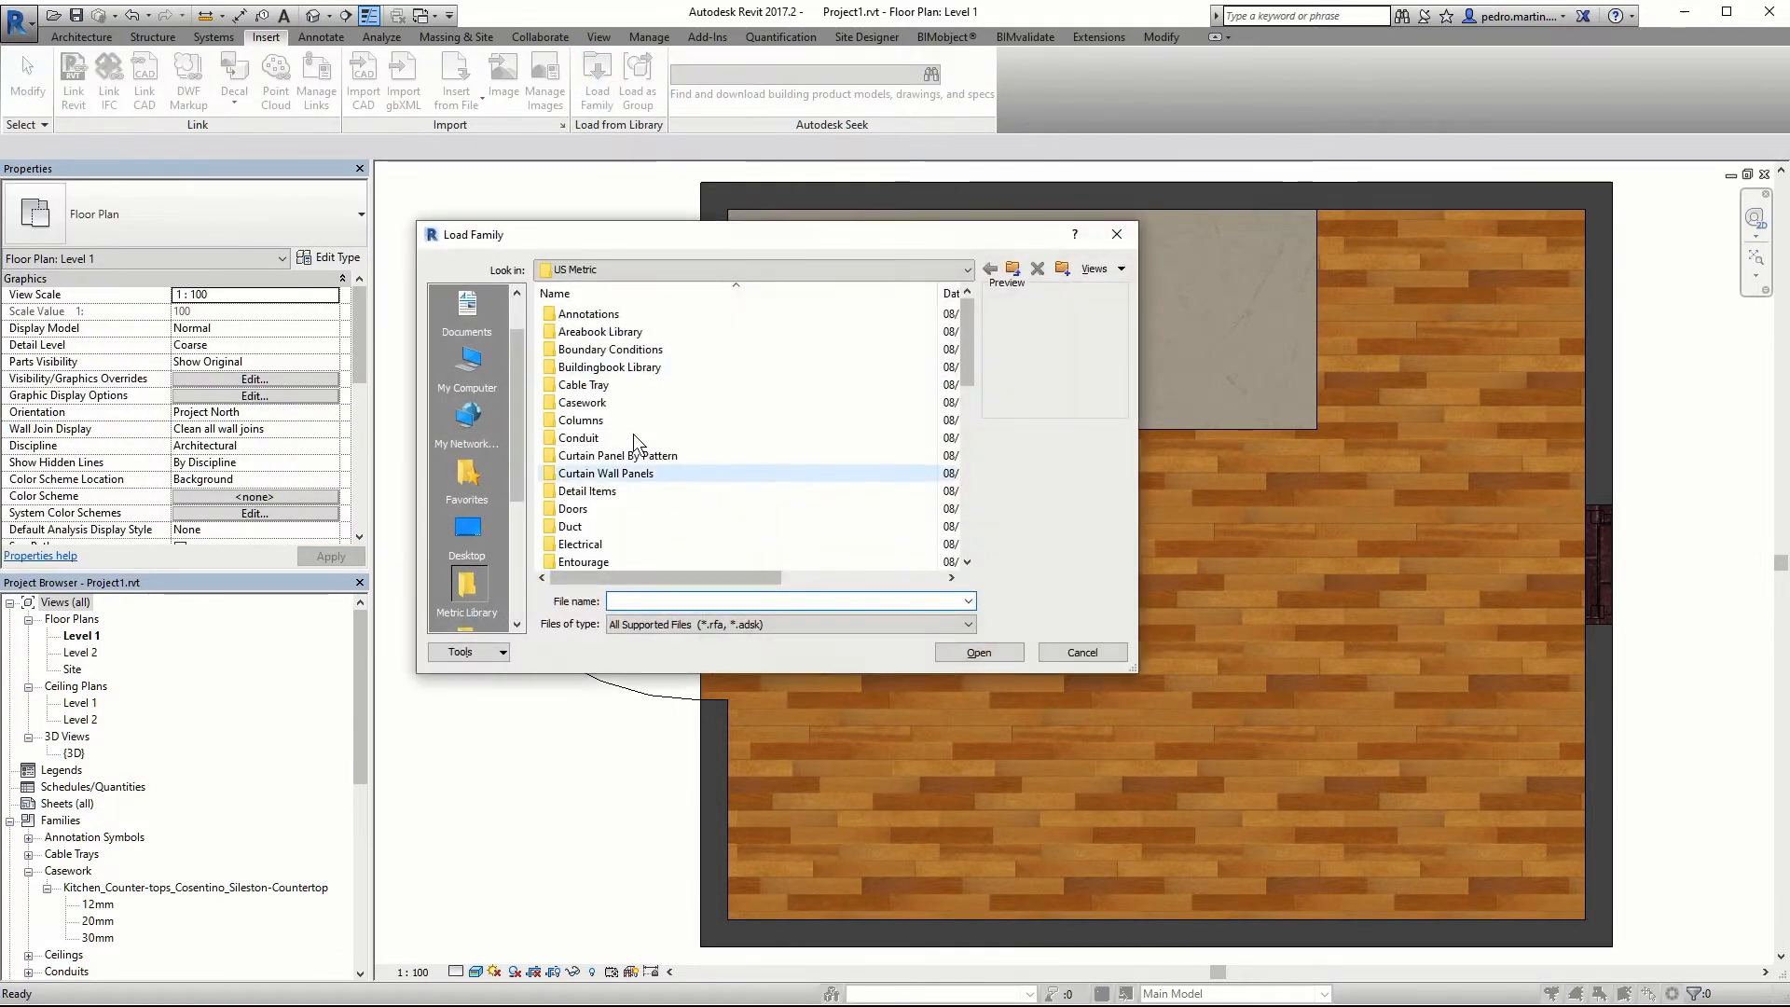
{"action": "left_click", "coordinate": [490, 366]}
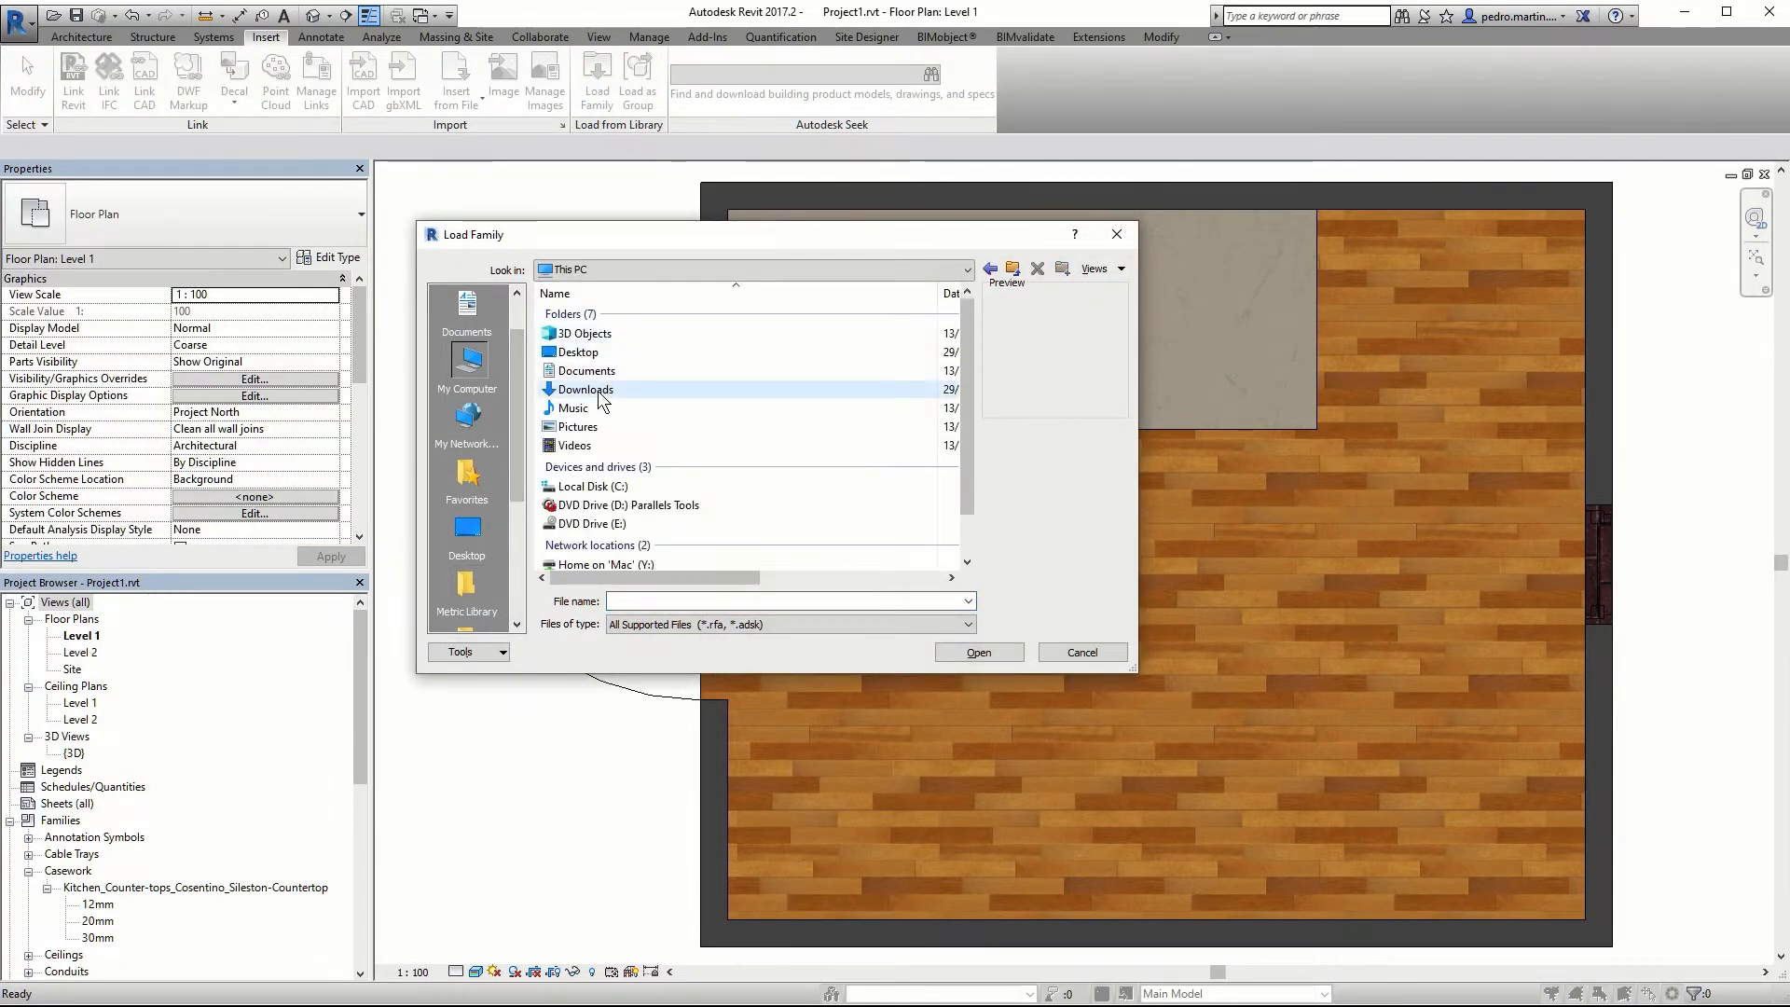
{"action": "double_click", "coordinate": [597, 390]}
{"action": "left_click", "coordinate": [596, 333]}
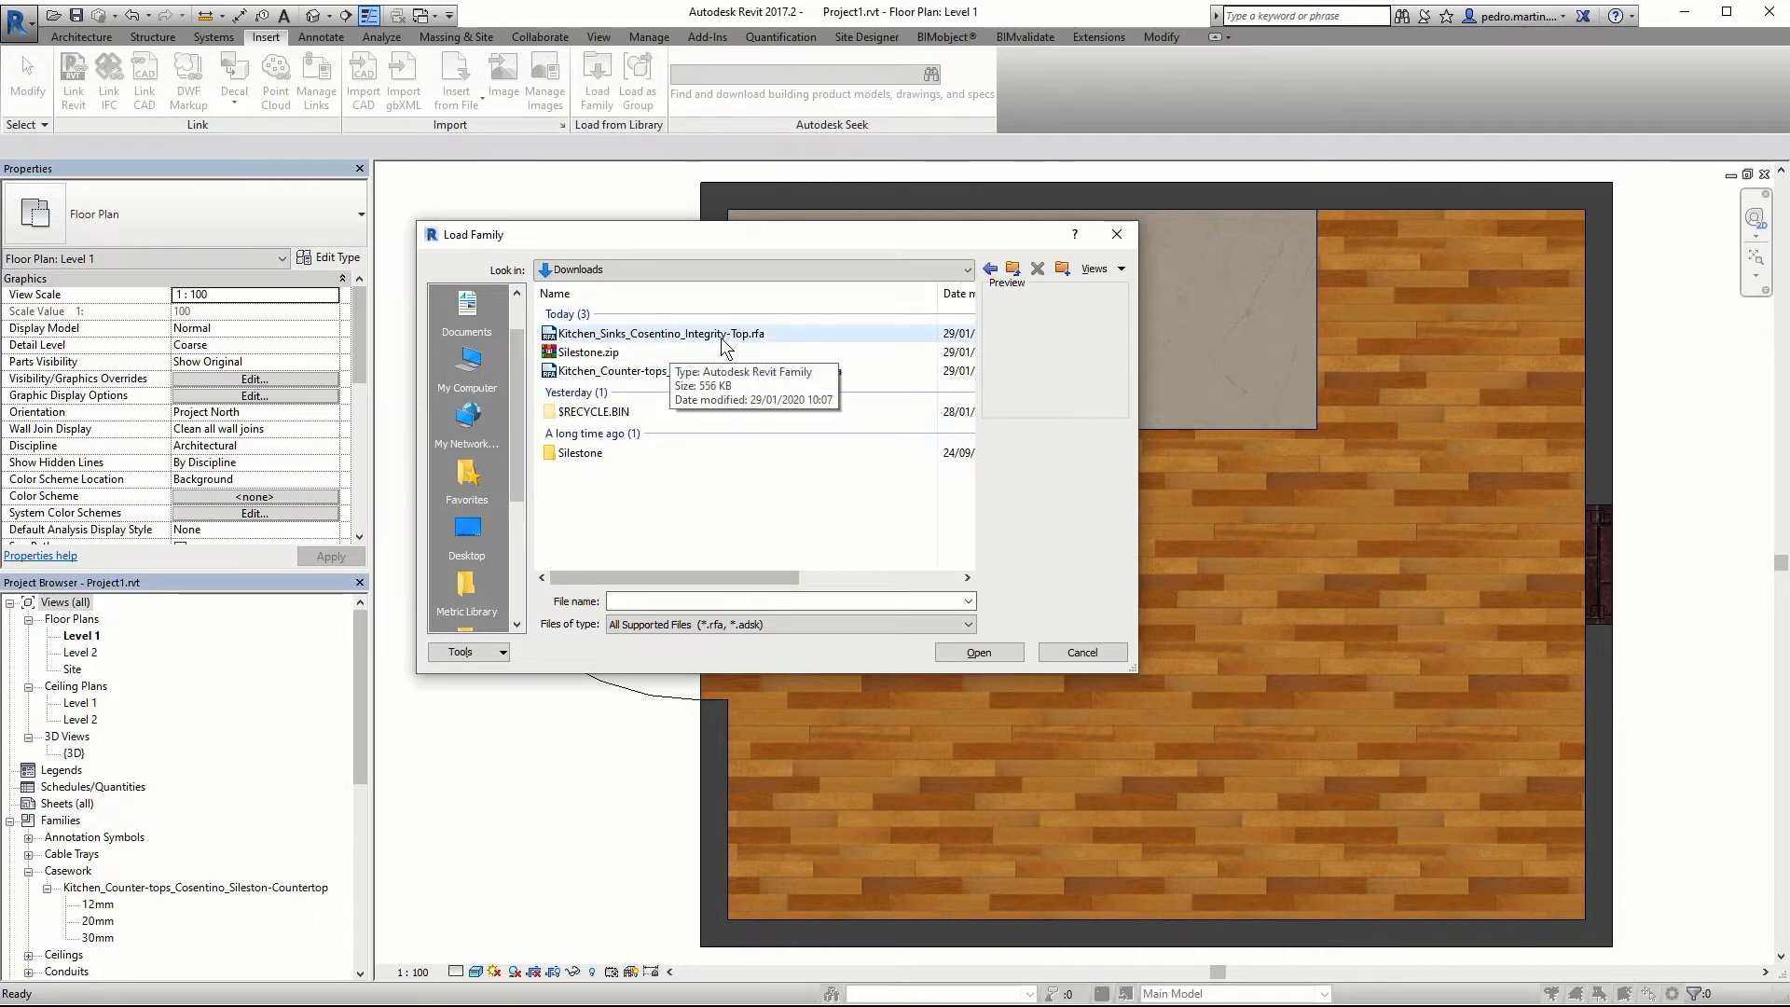
{"action": "left_click", "coordinate": [992, 652]}
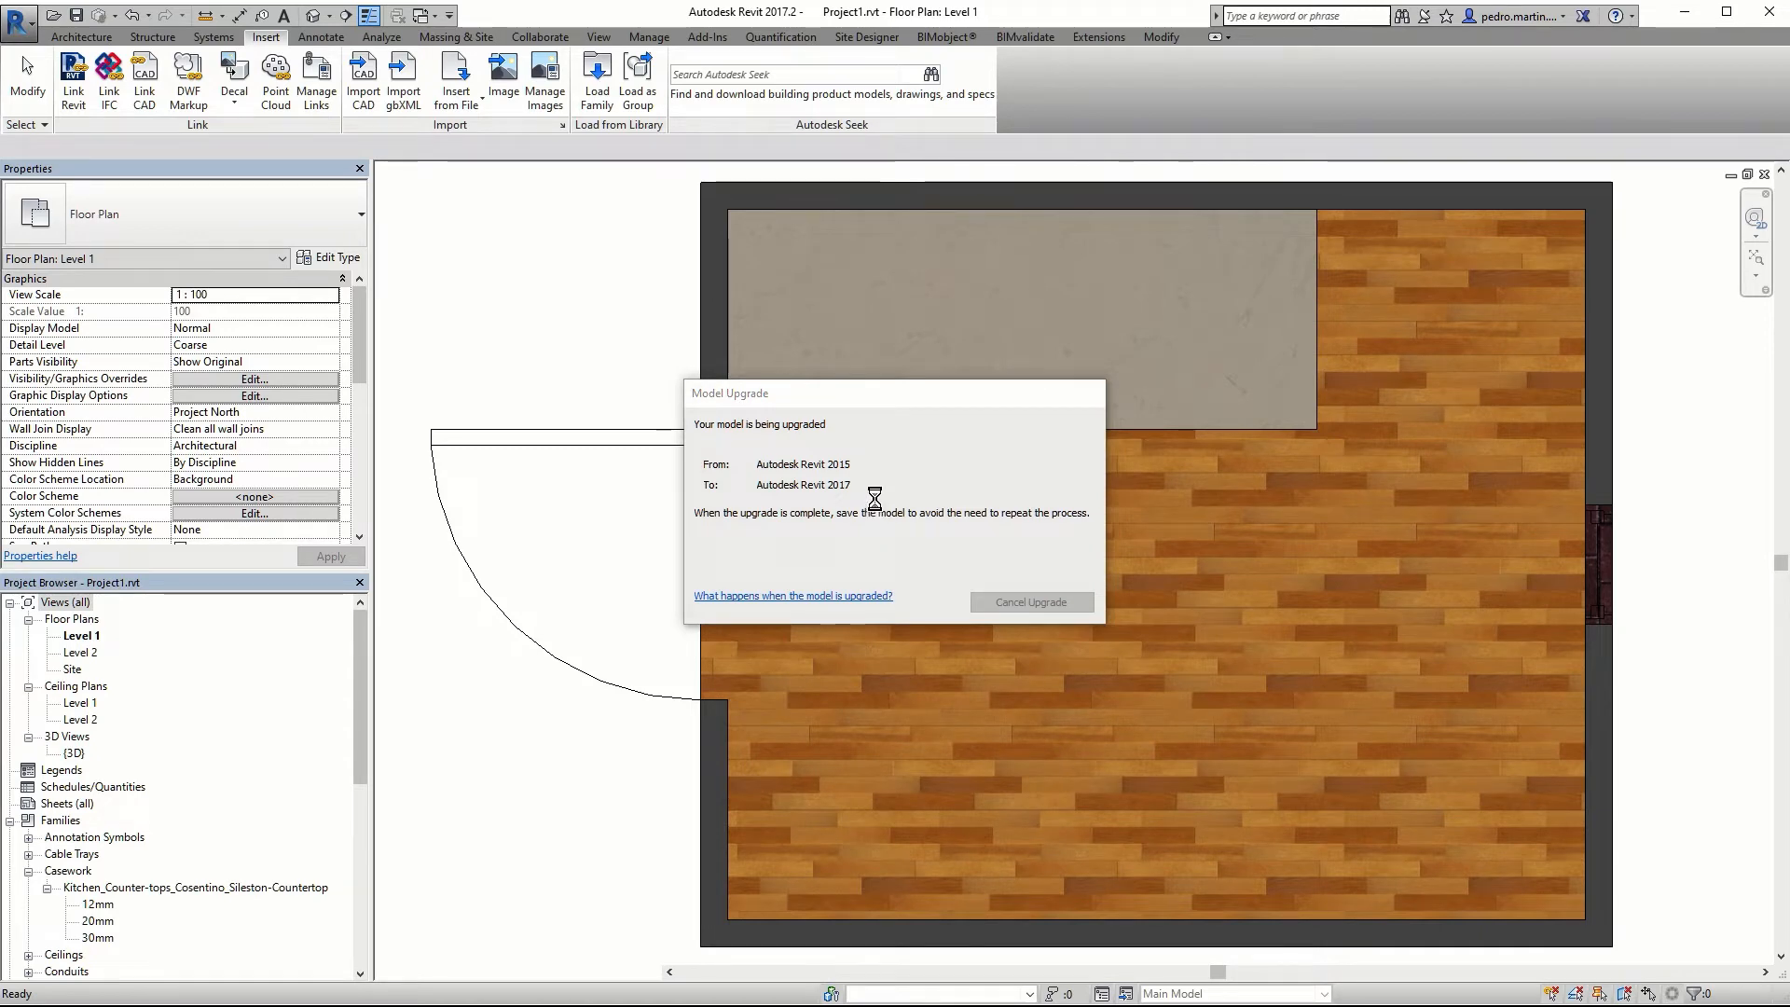
Step: Place an Integrity Top sink on the left part of the kitchen countertop, using face placement
{"action": "left_click", "coordinate": [114, 904]}
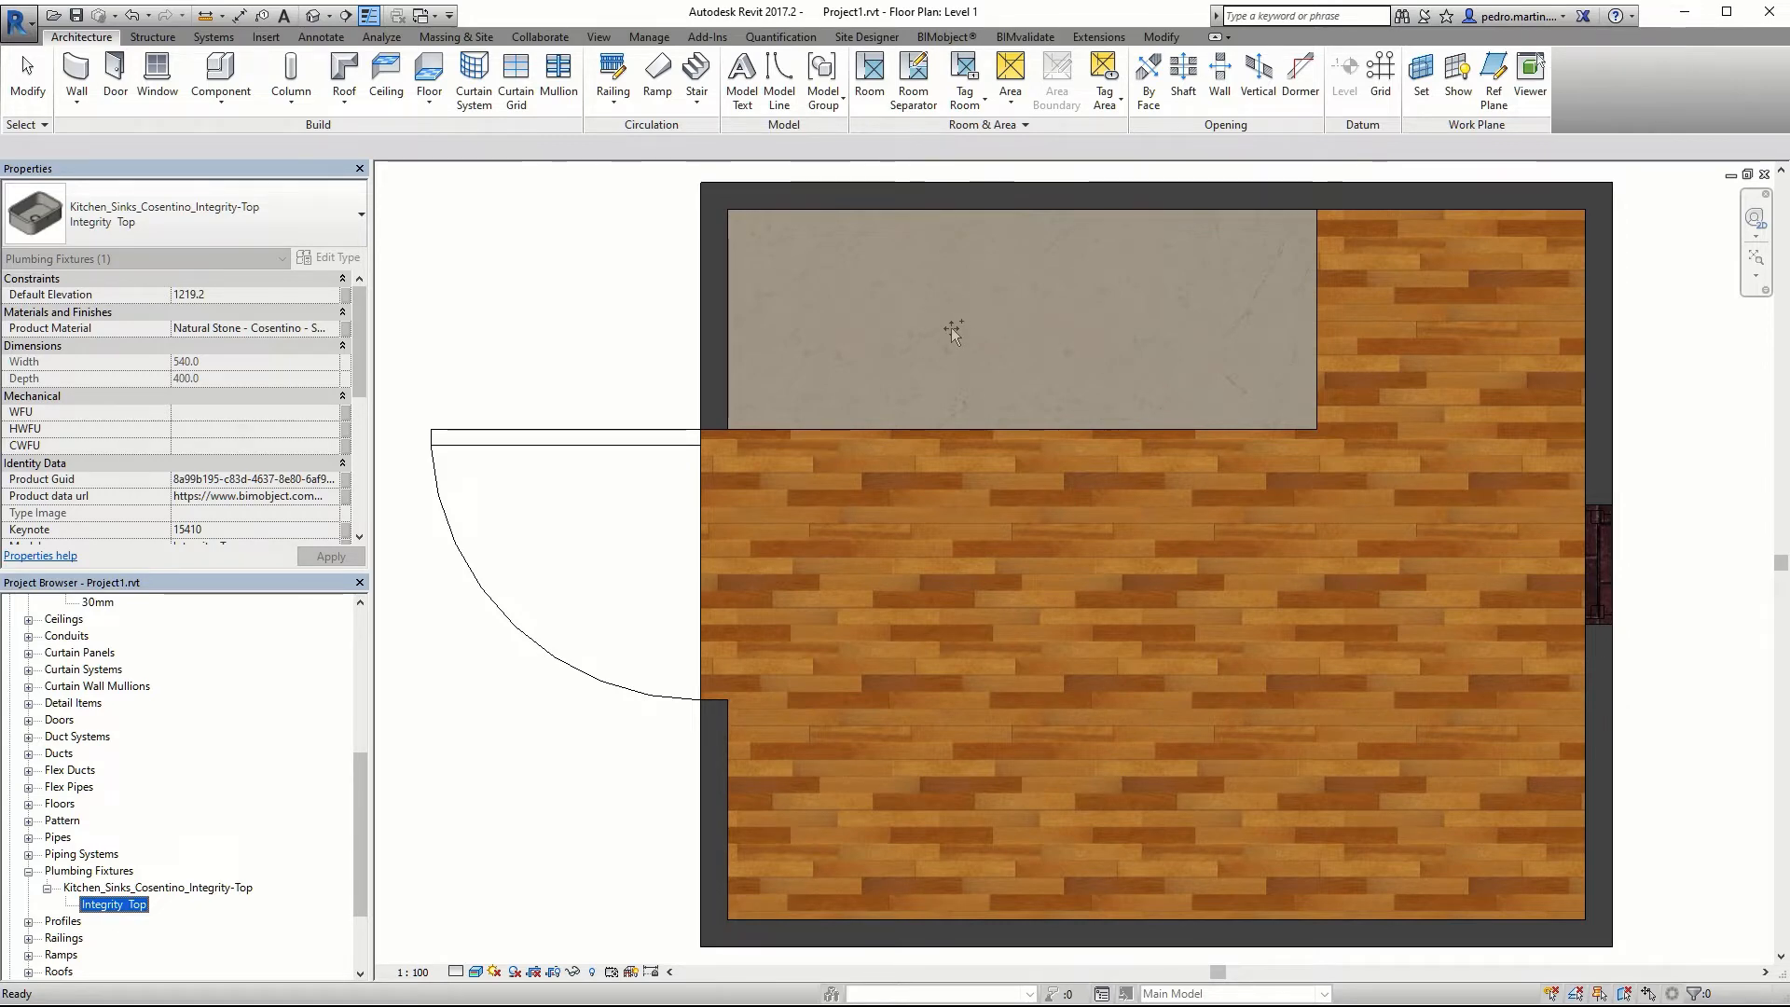
{"action": "left_click_drag", "start_coordinate": [951, 327], "coordinate": [943, 318]}
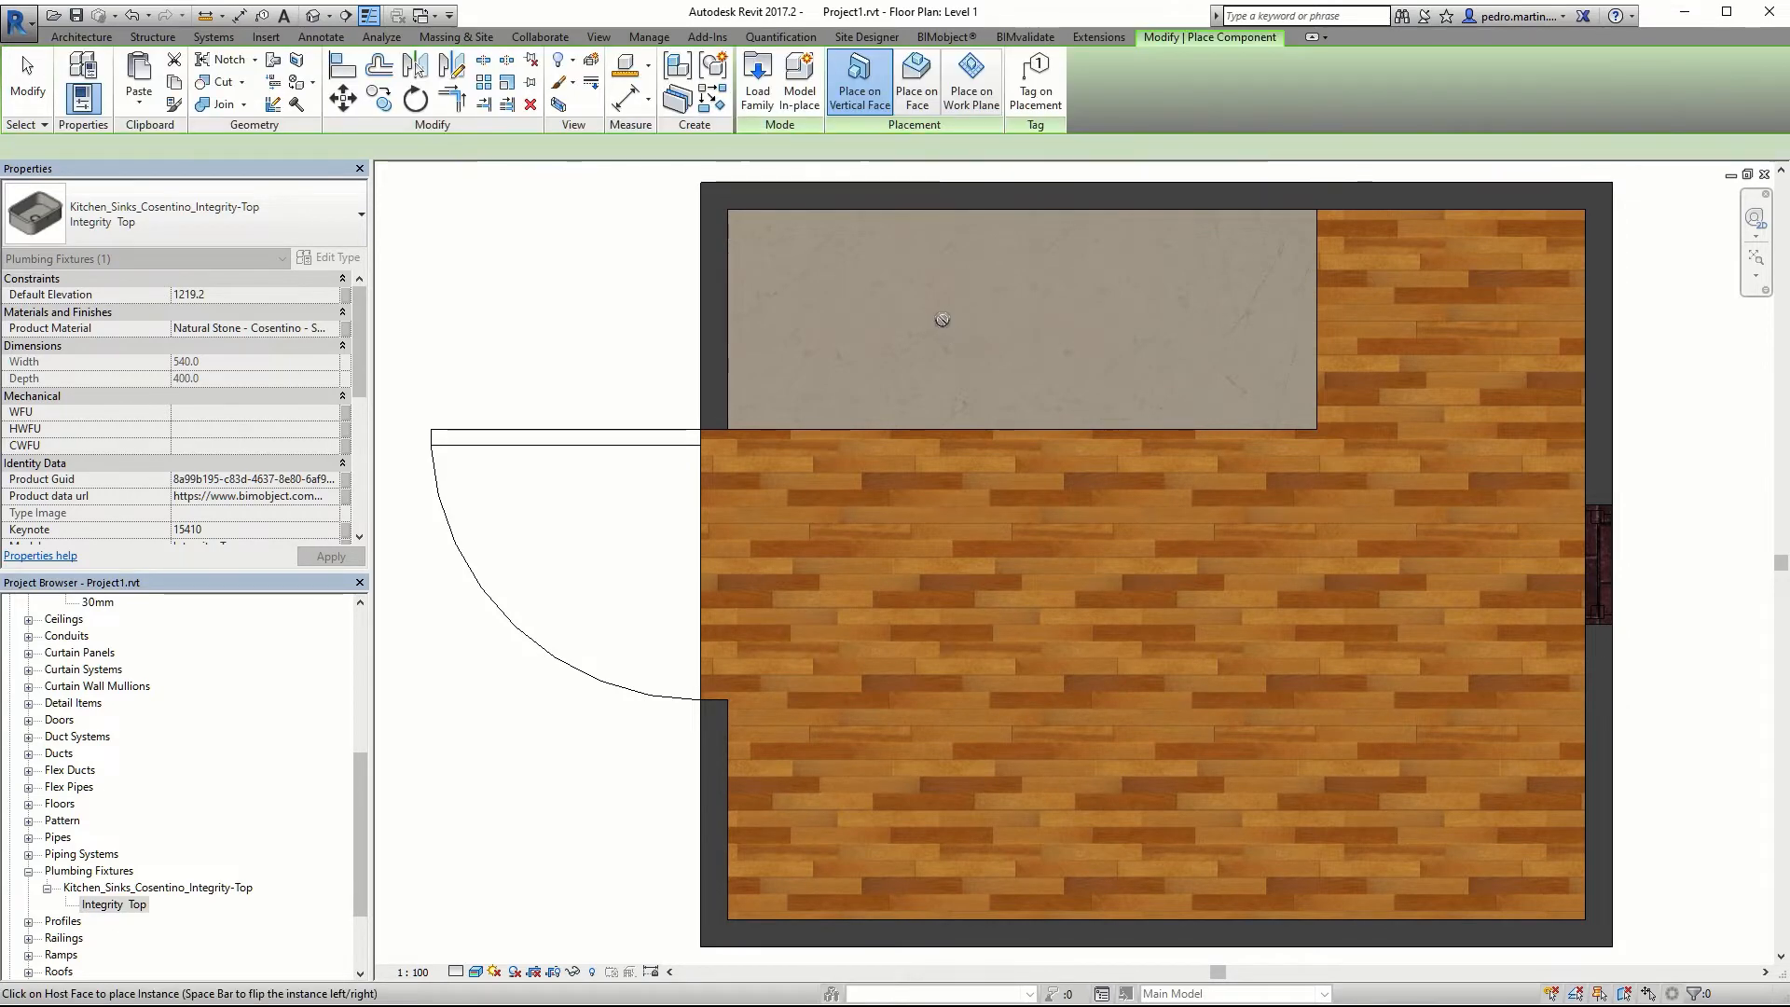
{"action": "left_click", "coordinate": [919, 86]}
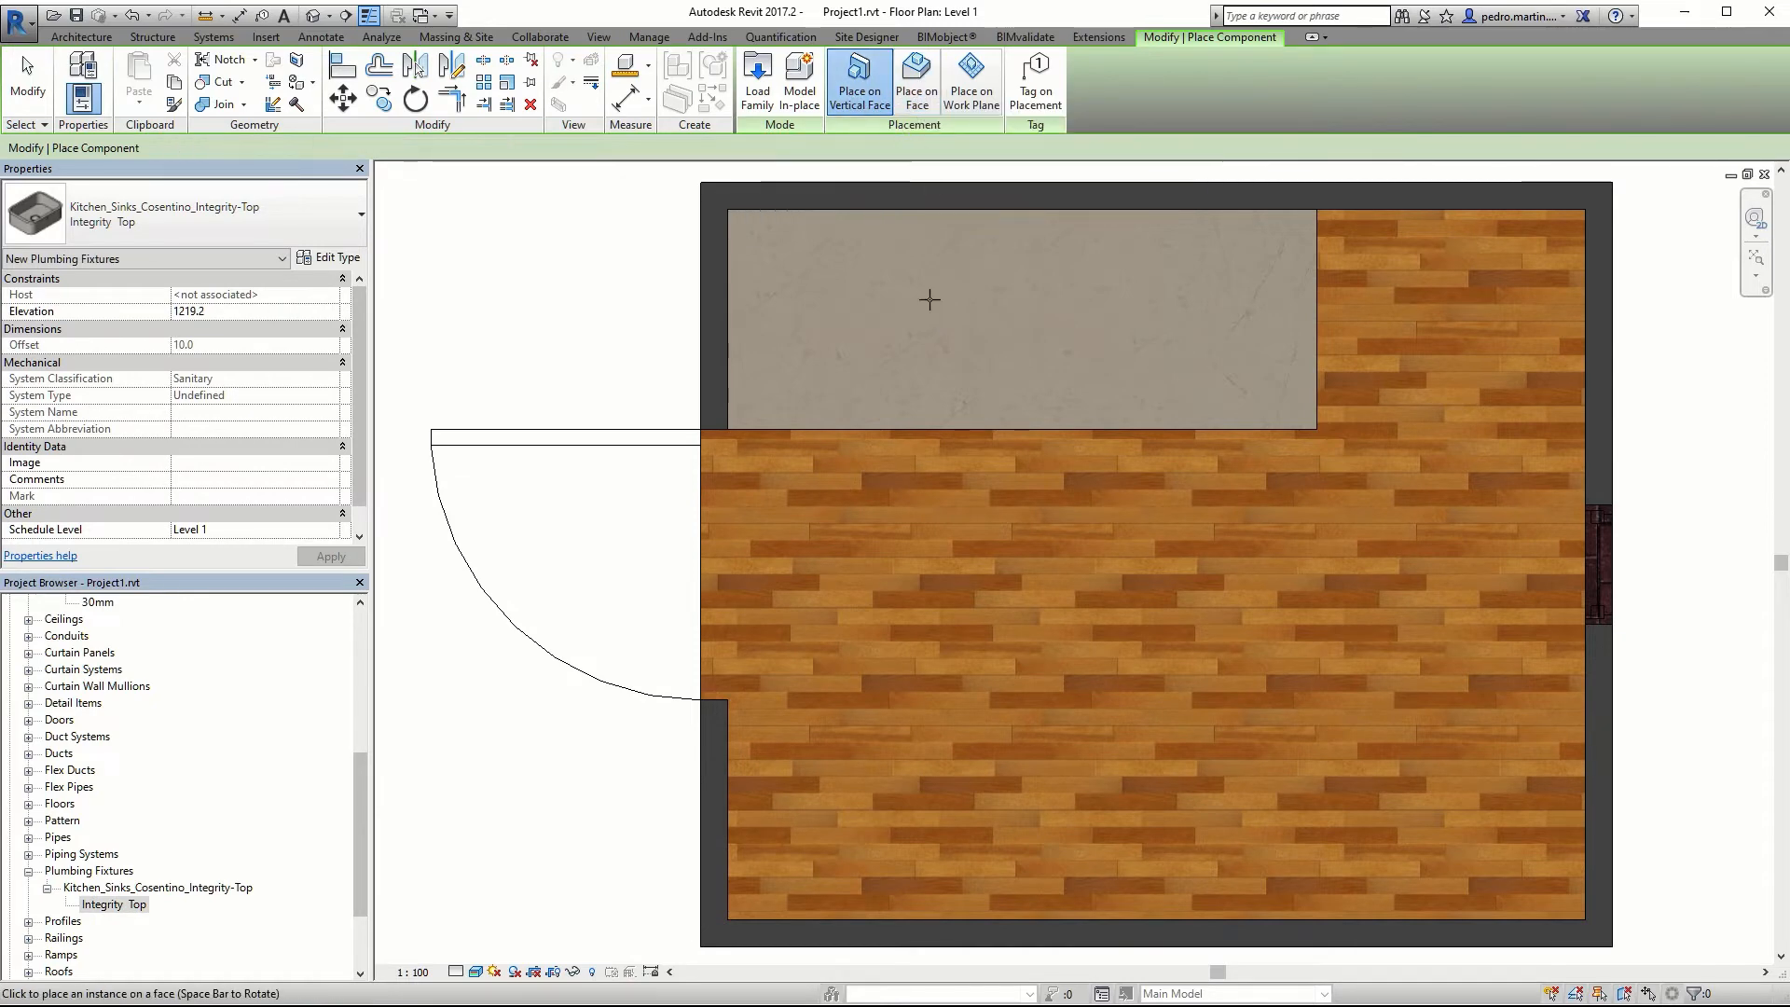
{"action": "left_click", "coordinate": [874, 318]}
{"action": "key", "text": "Escape"}
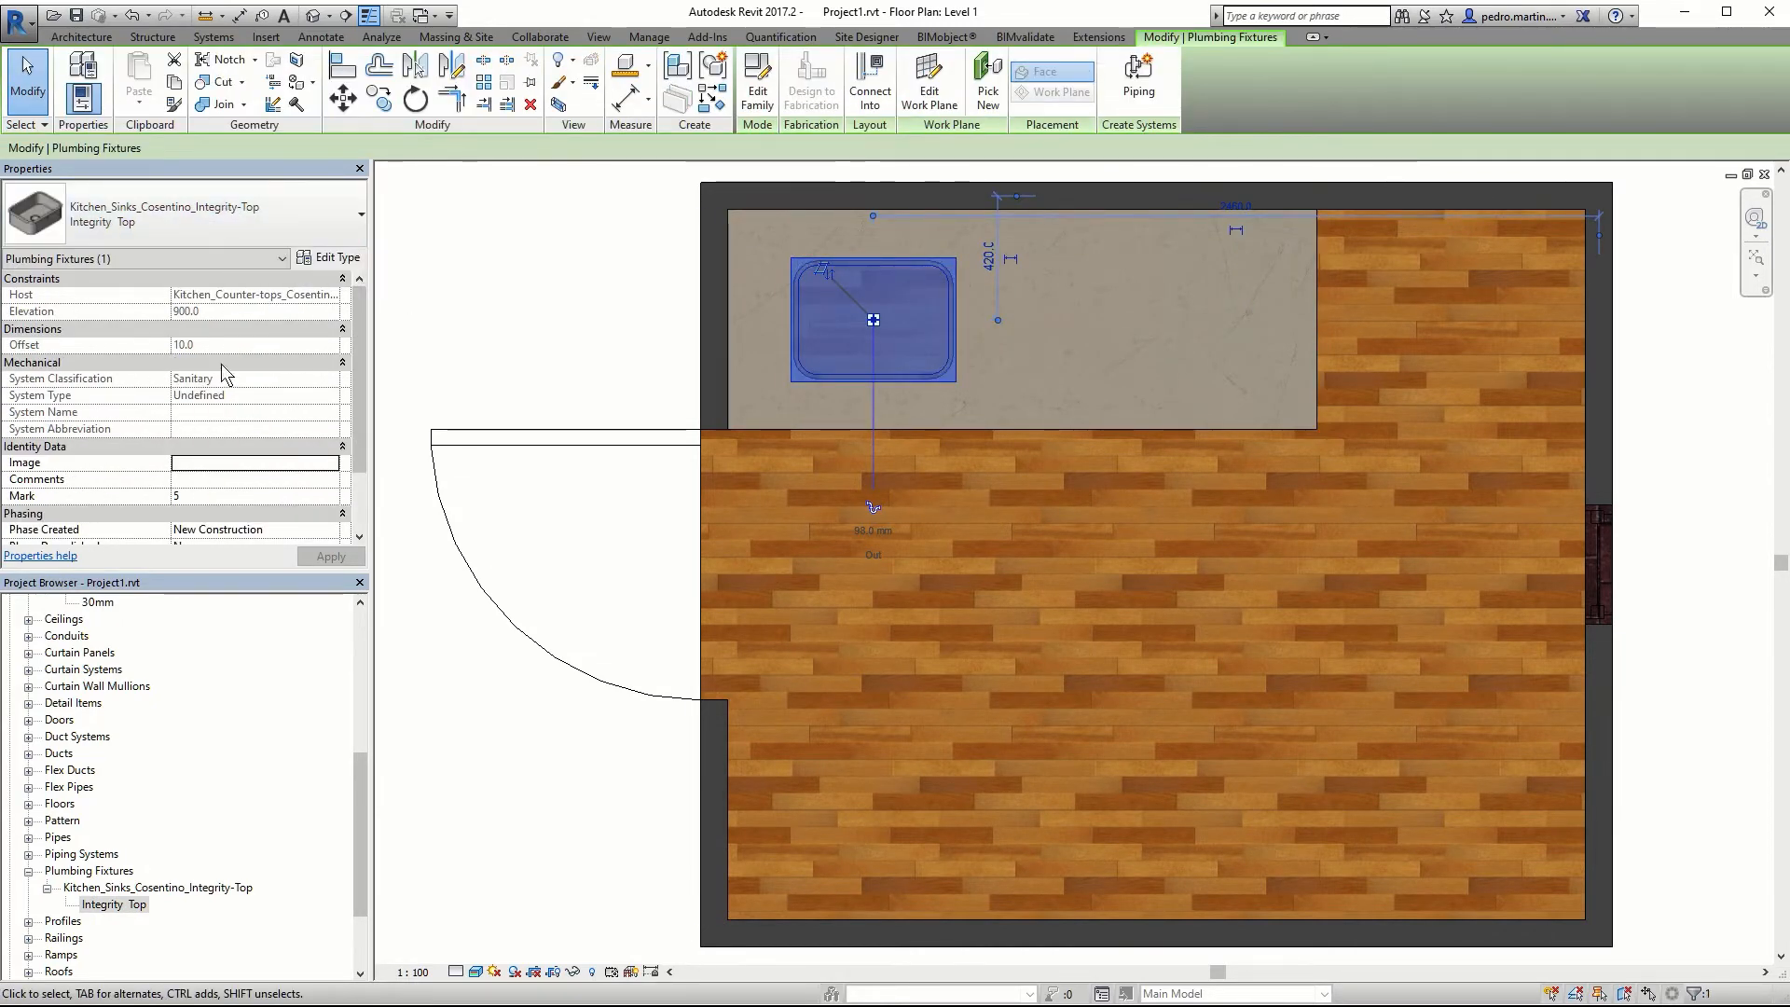
Step: Open the type properties of the placed Integrity Top sink and expand its Identity Data parameters for review
{"action": "scroll", "coordinate": [234, 415], "scroll_direction": "down", "scroll_amount": 2}
{"action": "scroll", "coordinate": [234, 415], "scroll_direction": "up", "scroll_amount": 2}
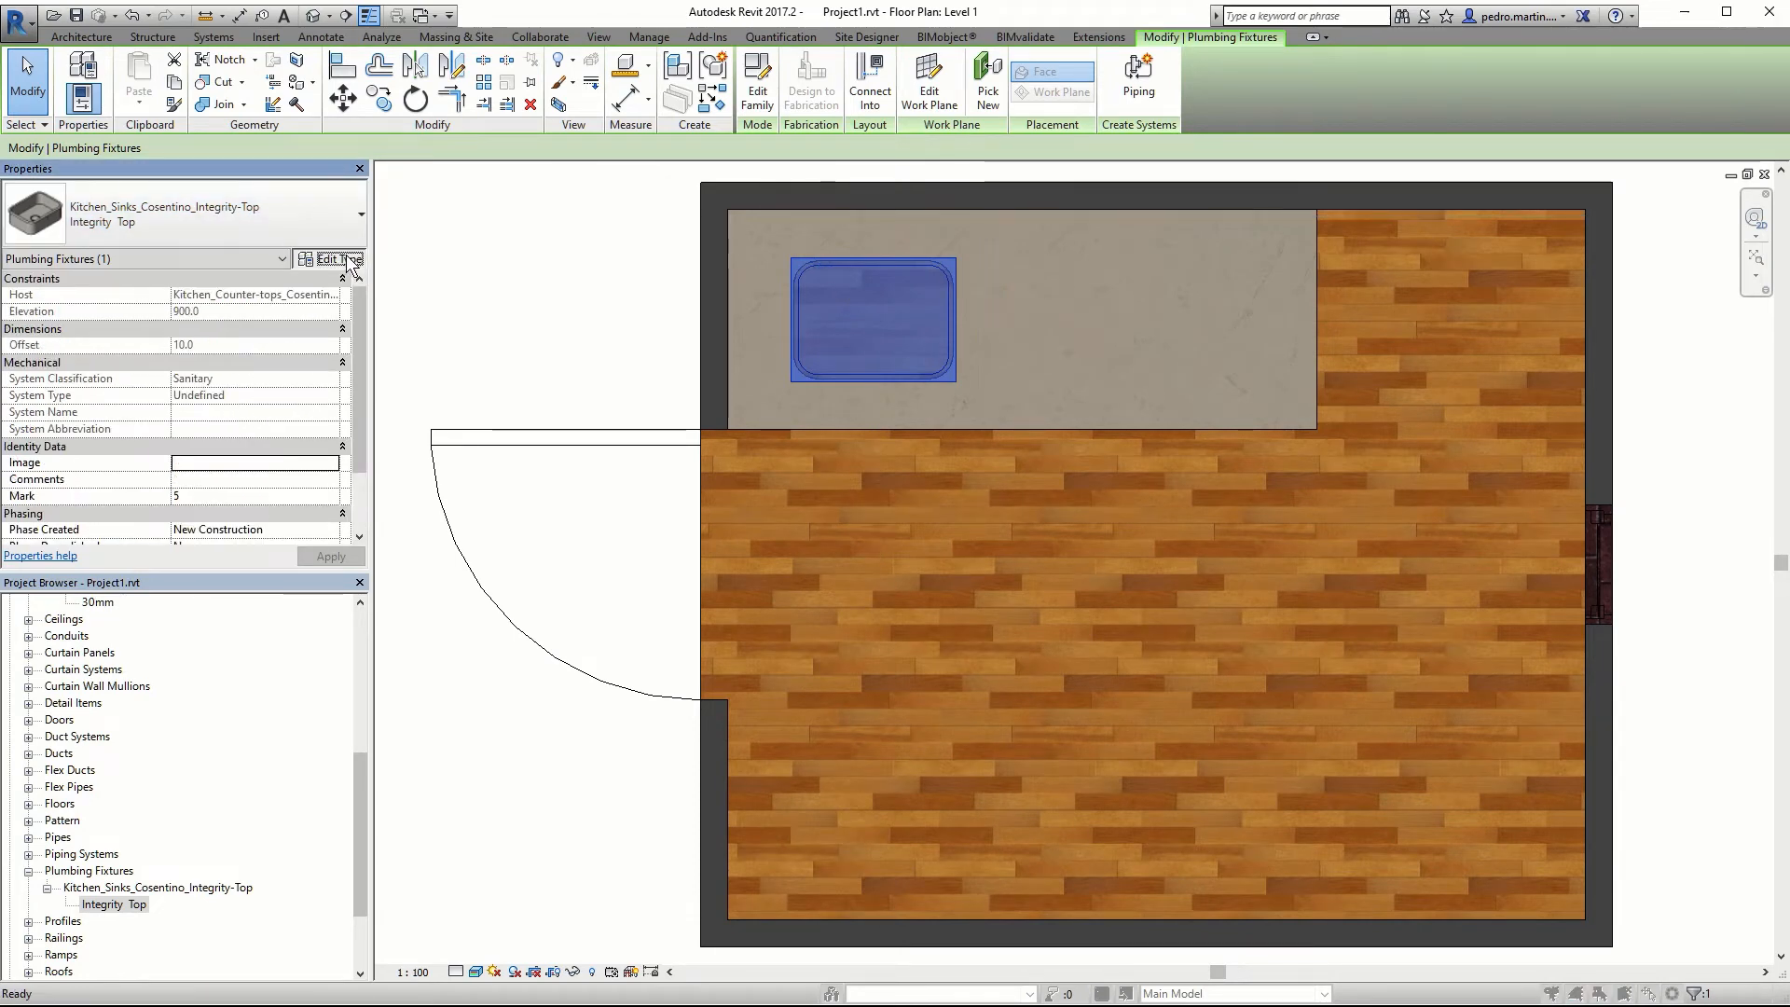
{"action": "left_click", "coordinate": [328, 257]}
{"action": "left_click", "coordinate": [494, 430]}
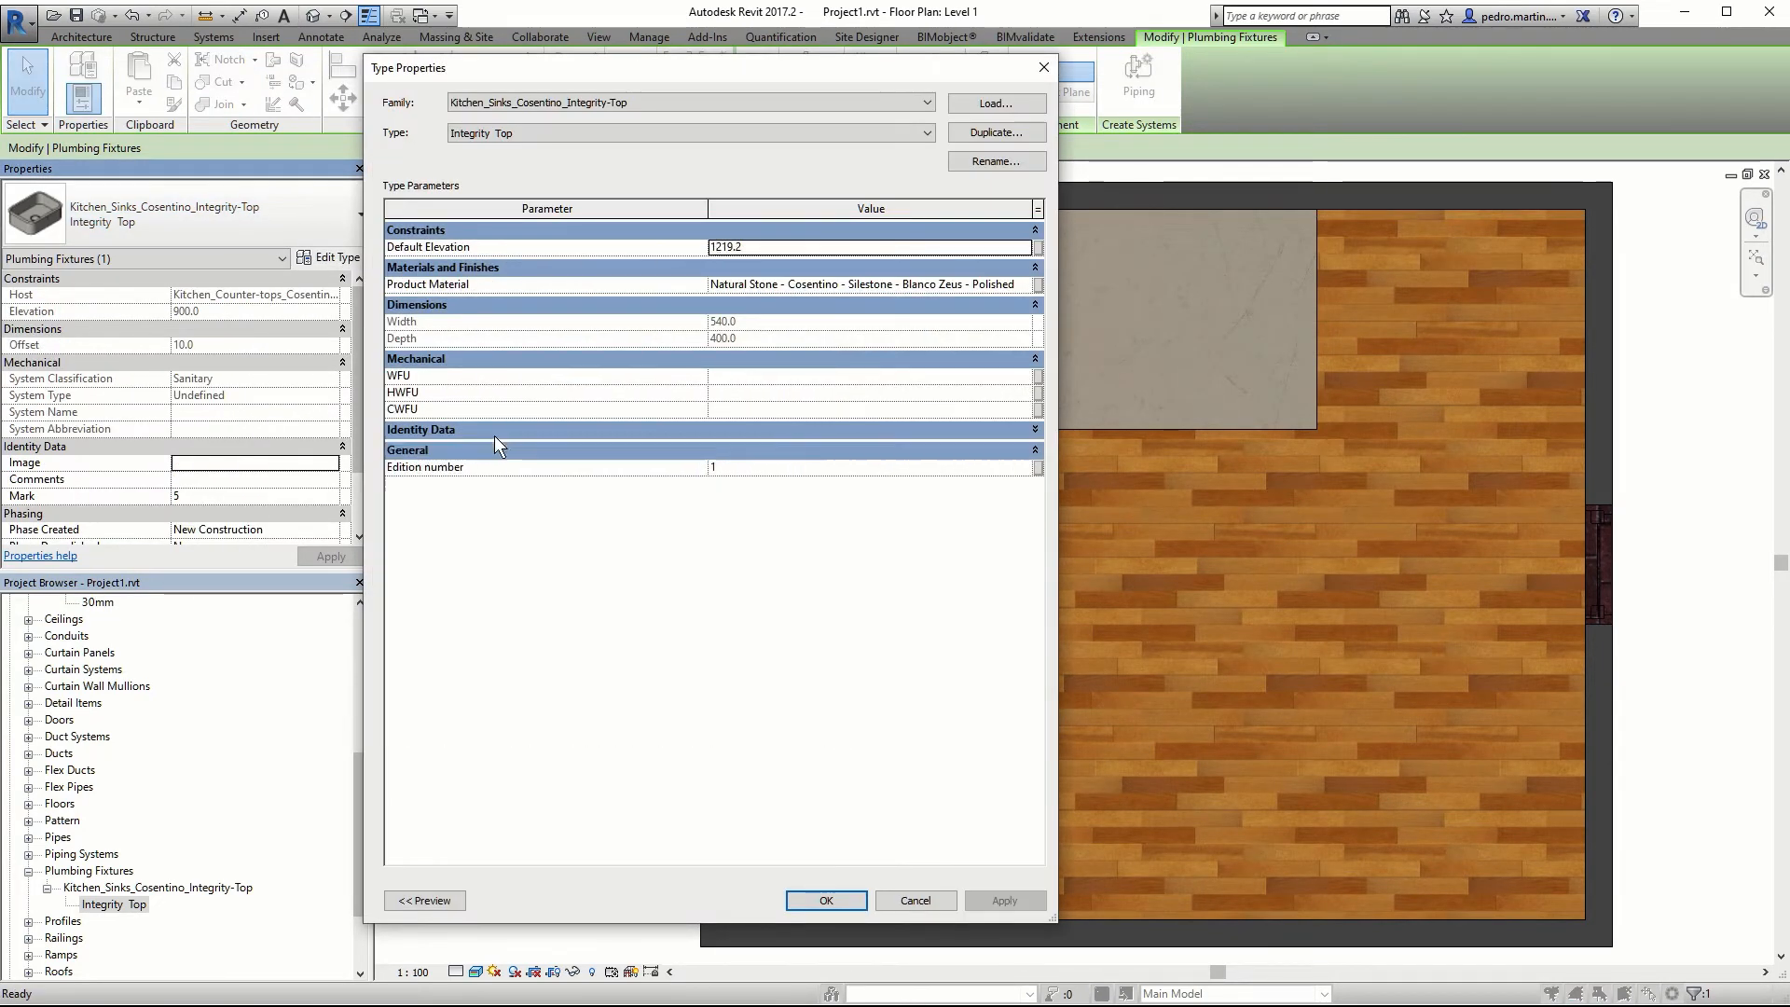
{"action": "left_click", "coordinate": [551, 431]}
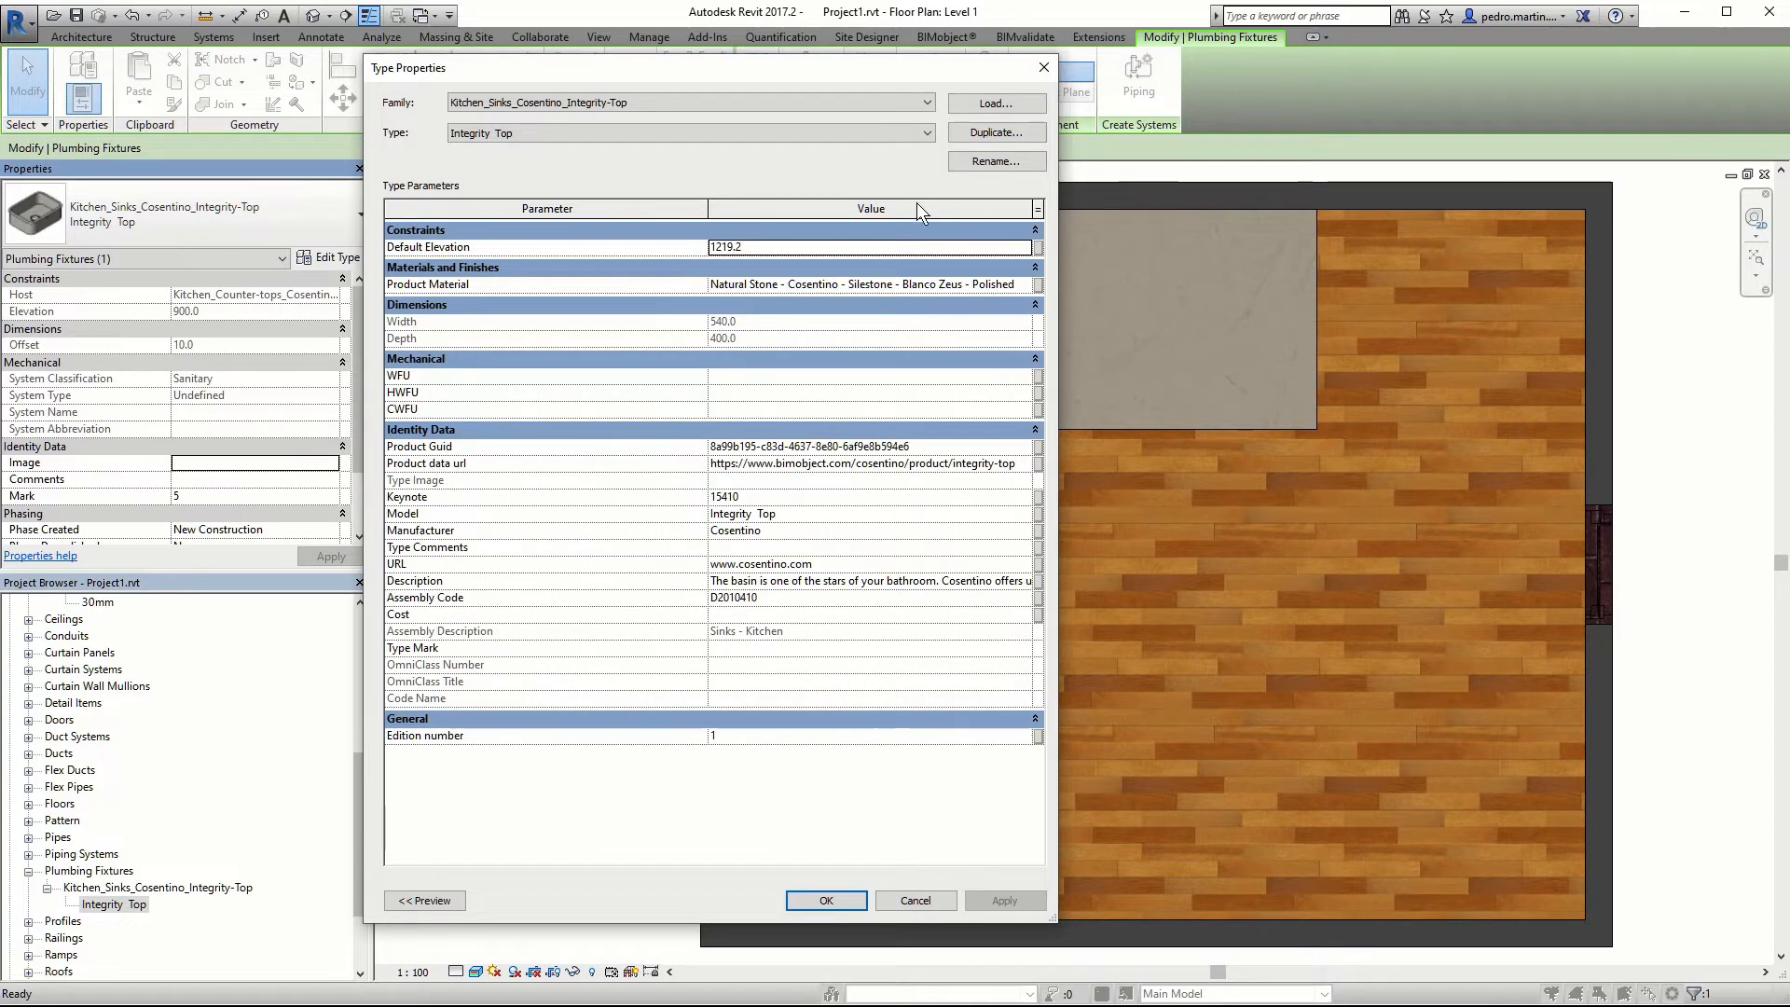
Step: Set the sink type's Product Material to Natural Stone - Cosentino - Silestone - Blanco Zeus - Volcano
{"action": "left_click", "coordinate": [1014, 291]}
{"action": "left_click", "coordinate": [1033, 285]}
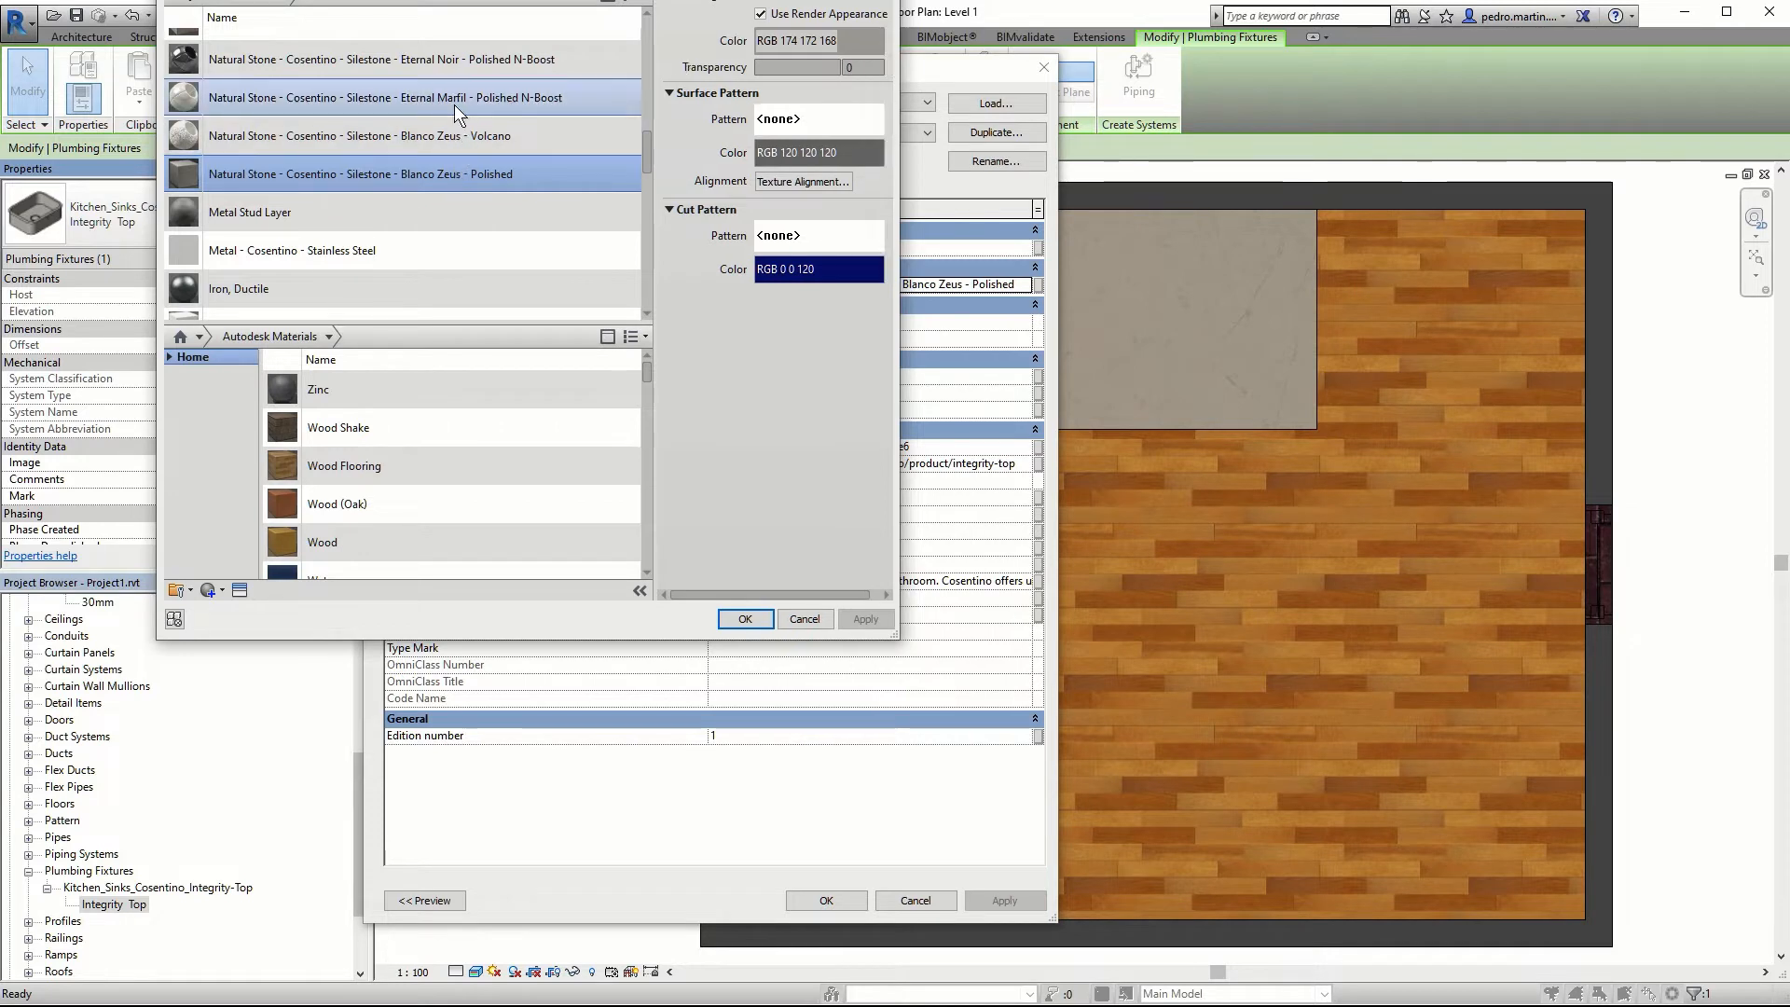
{"action": "left_click", "coordinate": [494, 138]}
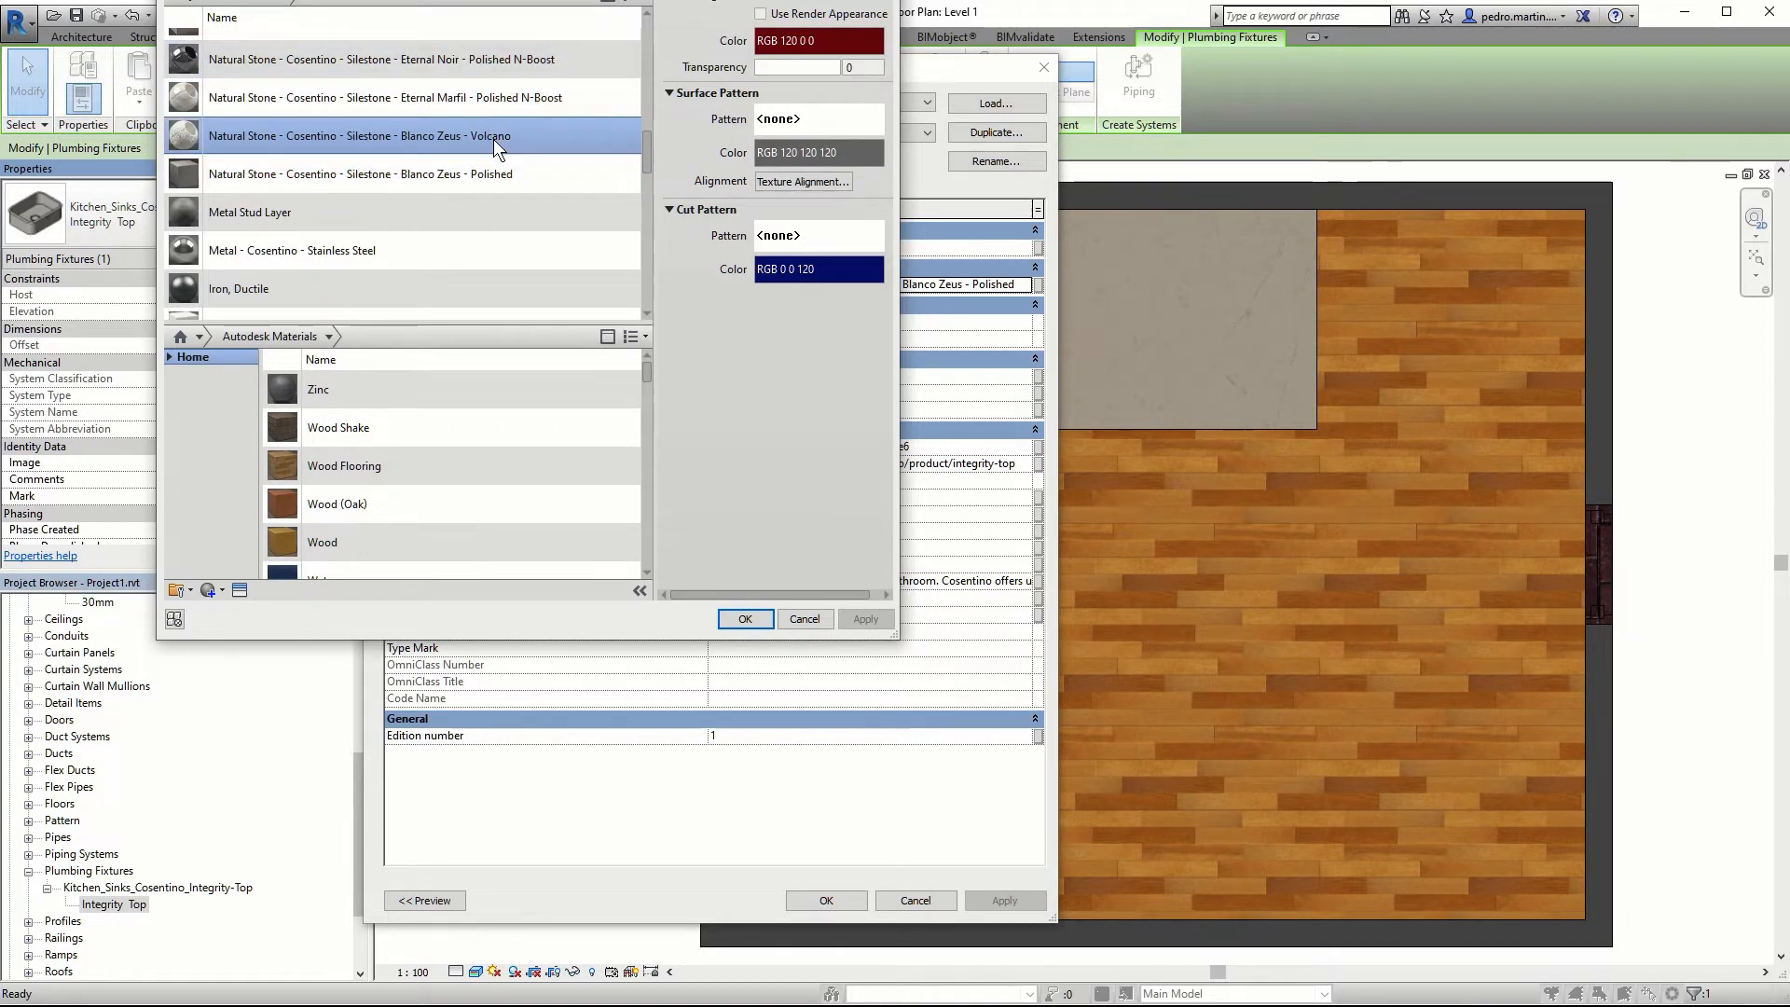
{"action": "scroll", "coordinate": [494, 237], "scroll_direction": "up", "scroll_amount": 3}
{"action": "scroll", "coordinate": [558, 196], "scroll_direction": "up", "scroll_amount": 3}
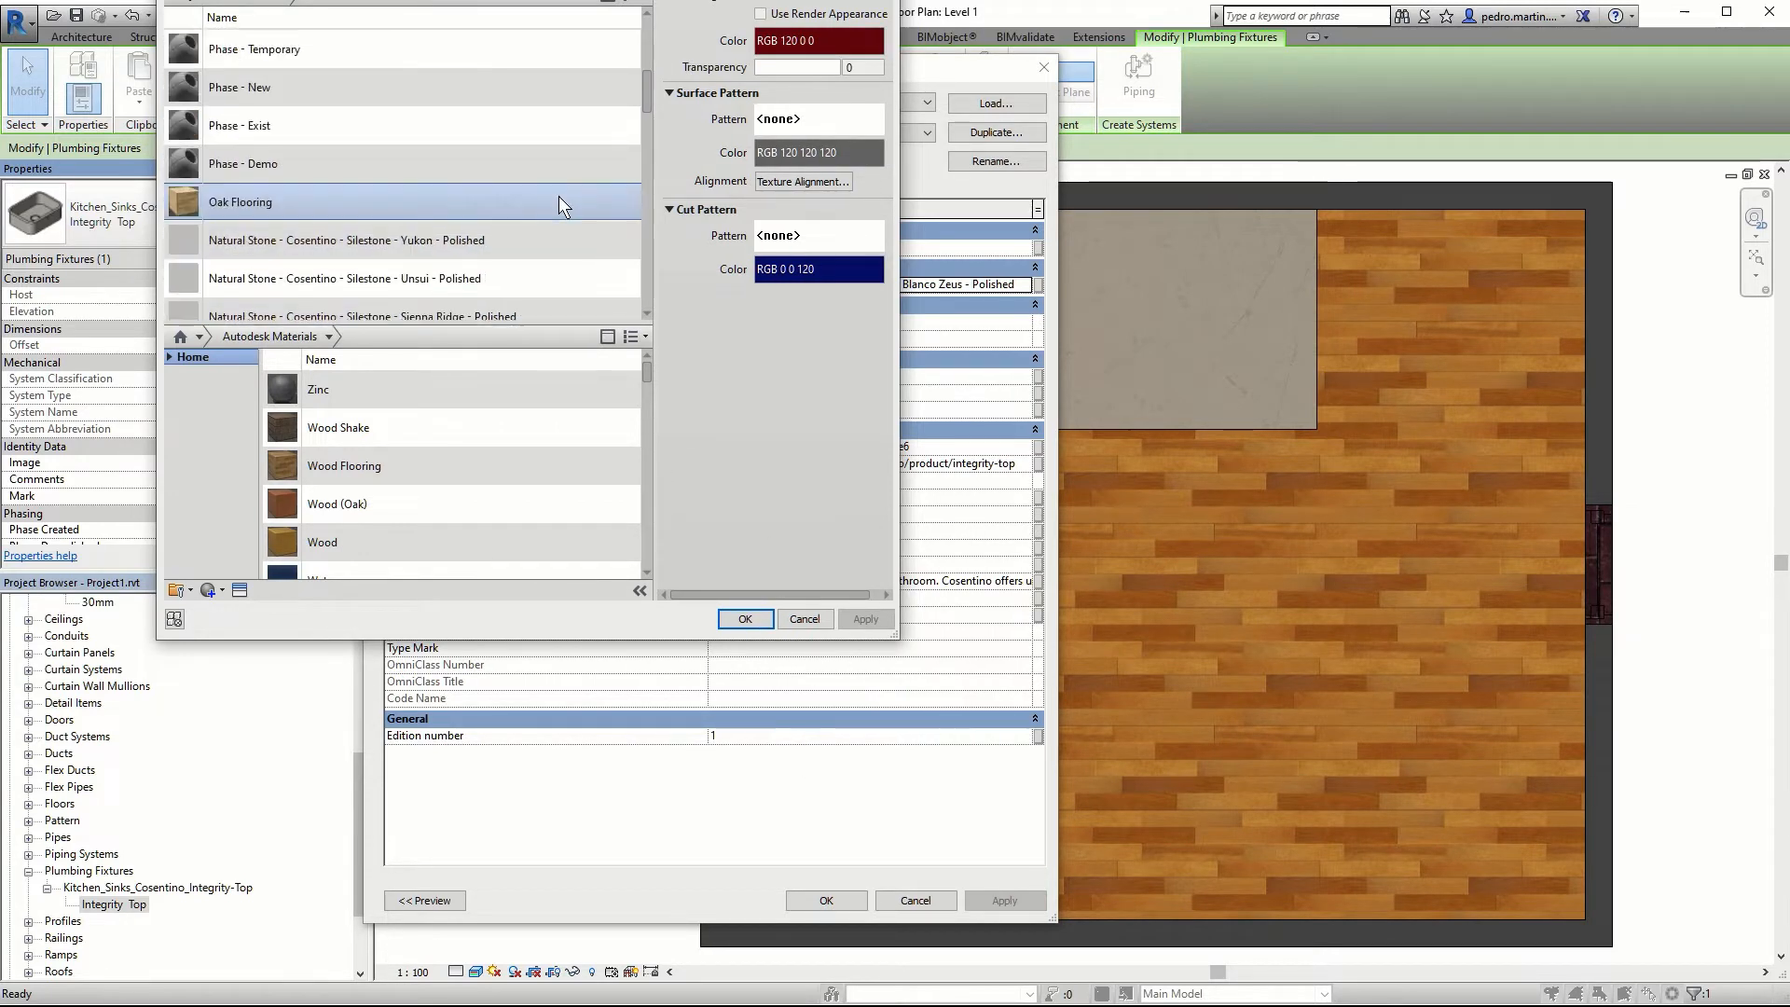
{"action": "scroll", "coordinate": [557, 196], "scroll_direction": "down", "scroll_amount": 5}
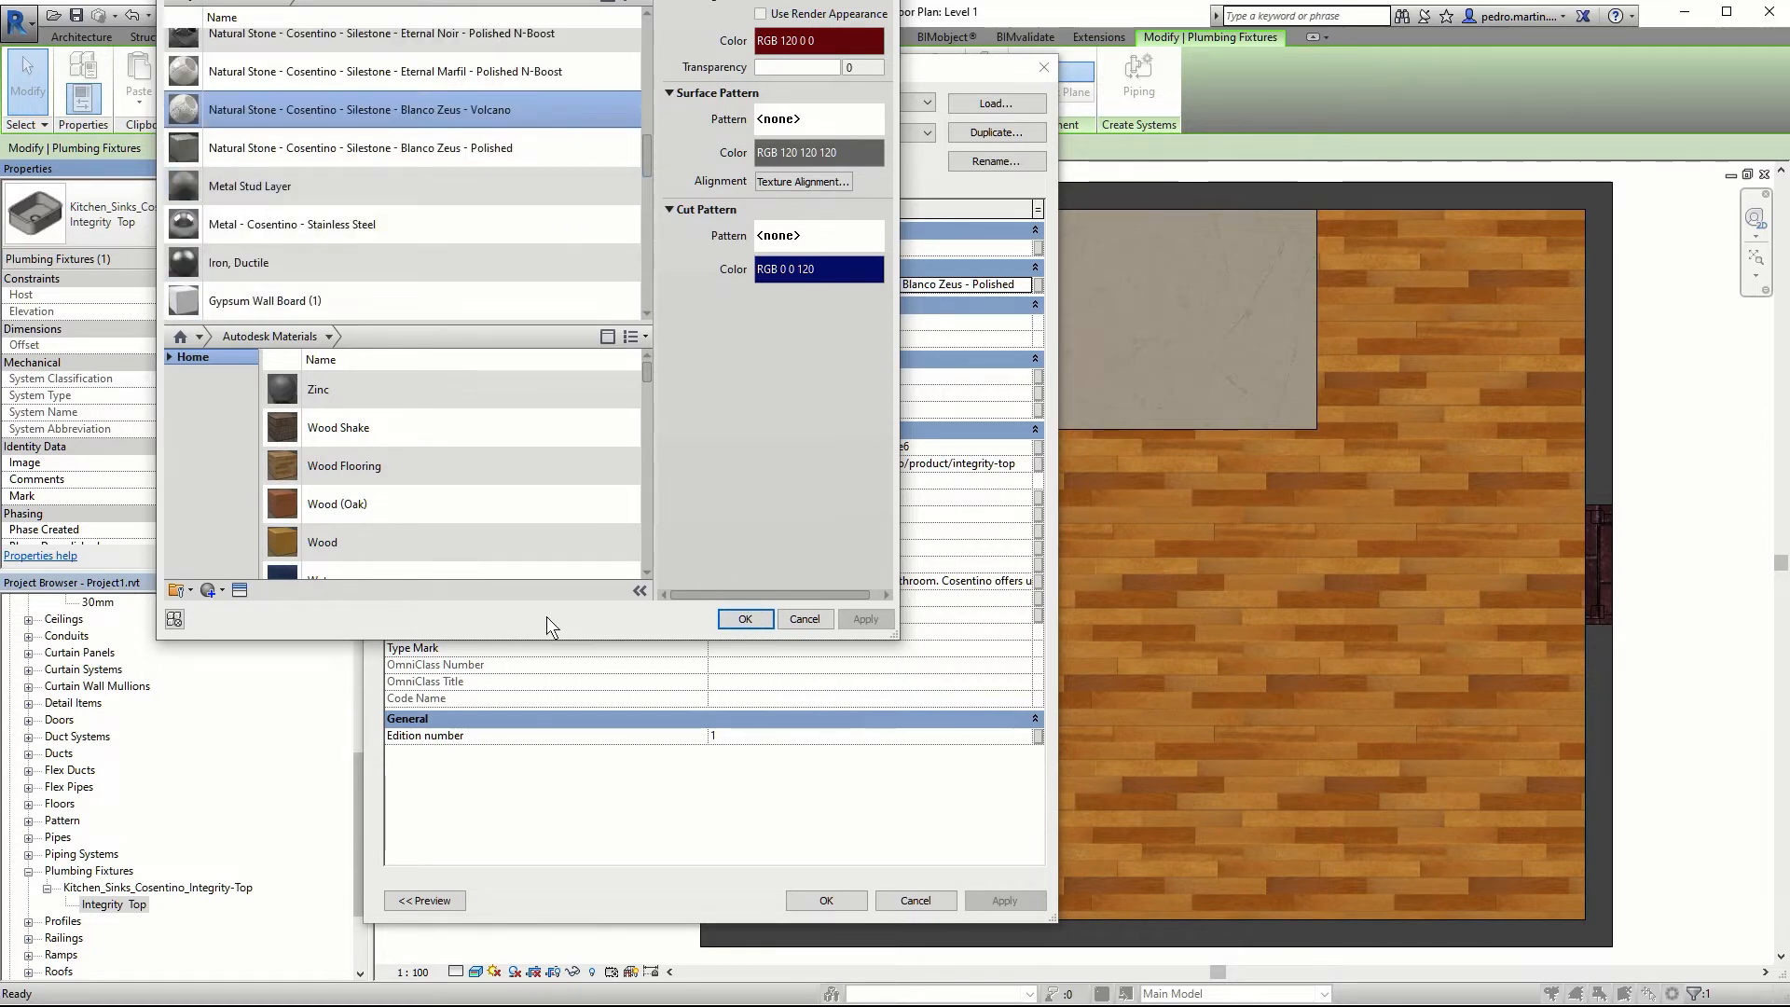
{"action": "left_click", "coordinate": [744, 619]}
{"action": "left_click", "coordinate": [824, 900]}
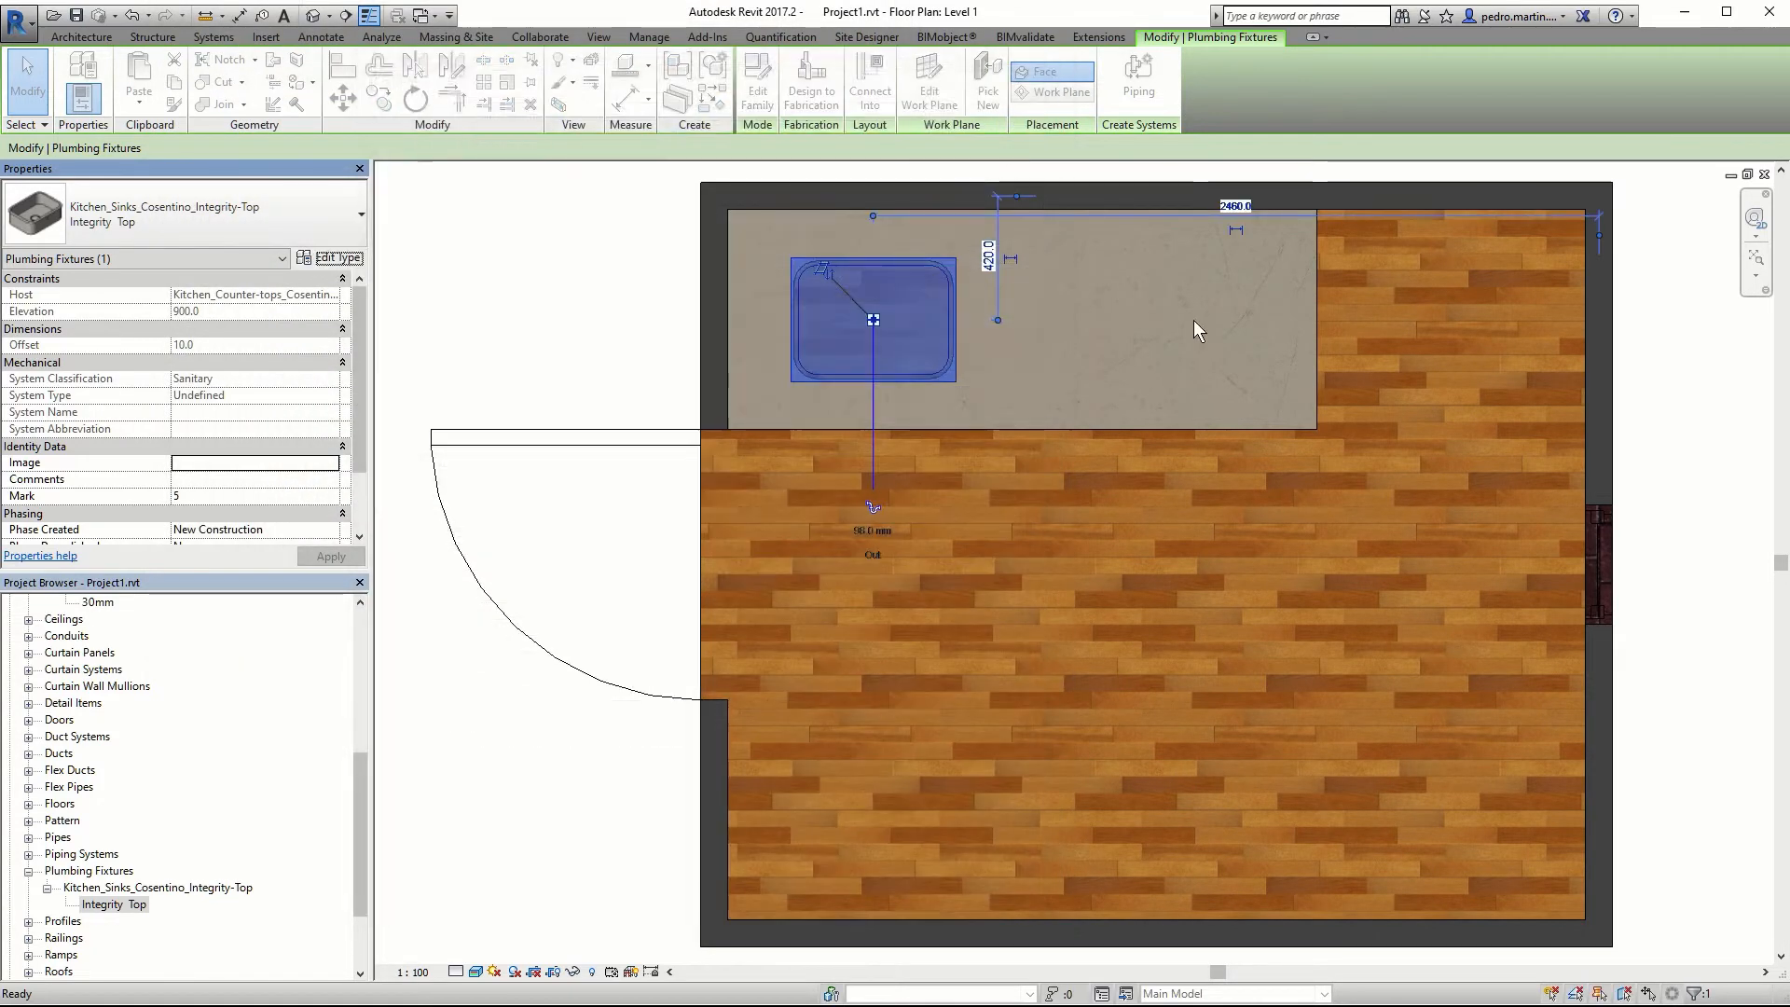
Step: Switch to the 3D view and compare the sink's geometry at the Medium, Coarse and Fine detail levels
{"action": "left_click", "coordinate": [566, 254]}
{"action": "key", "text": "ctrl+Tab"}
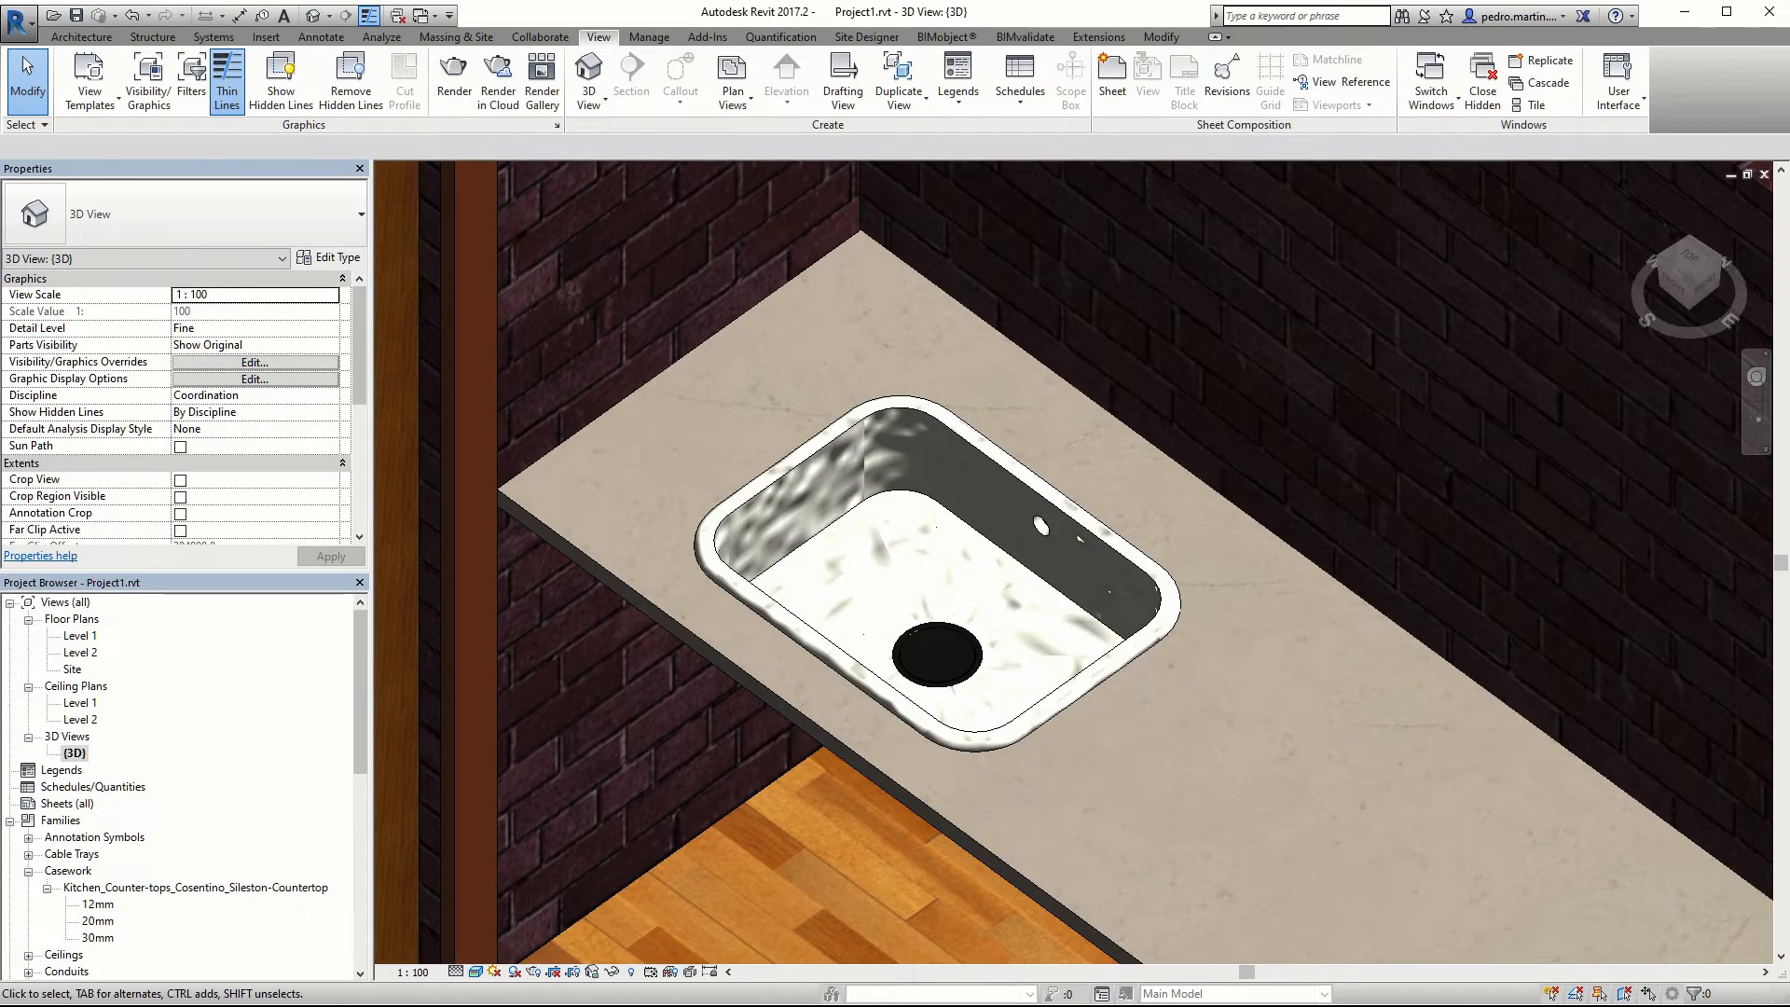
{"action": "left_click", "coordinate": [457, 972]}
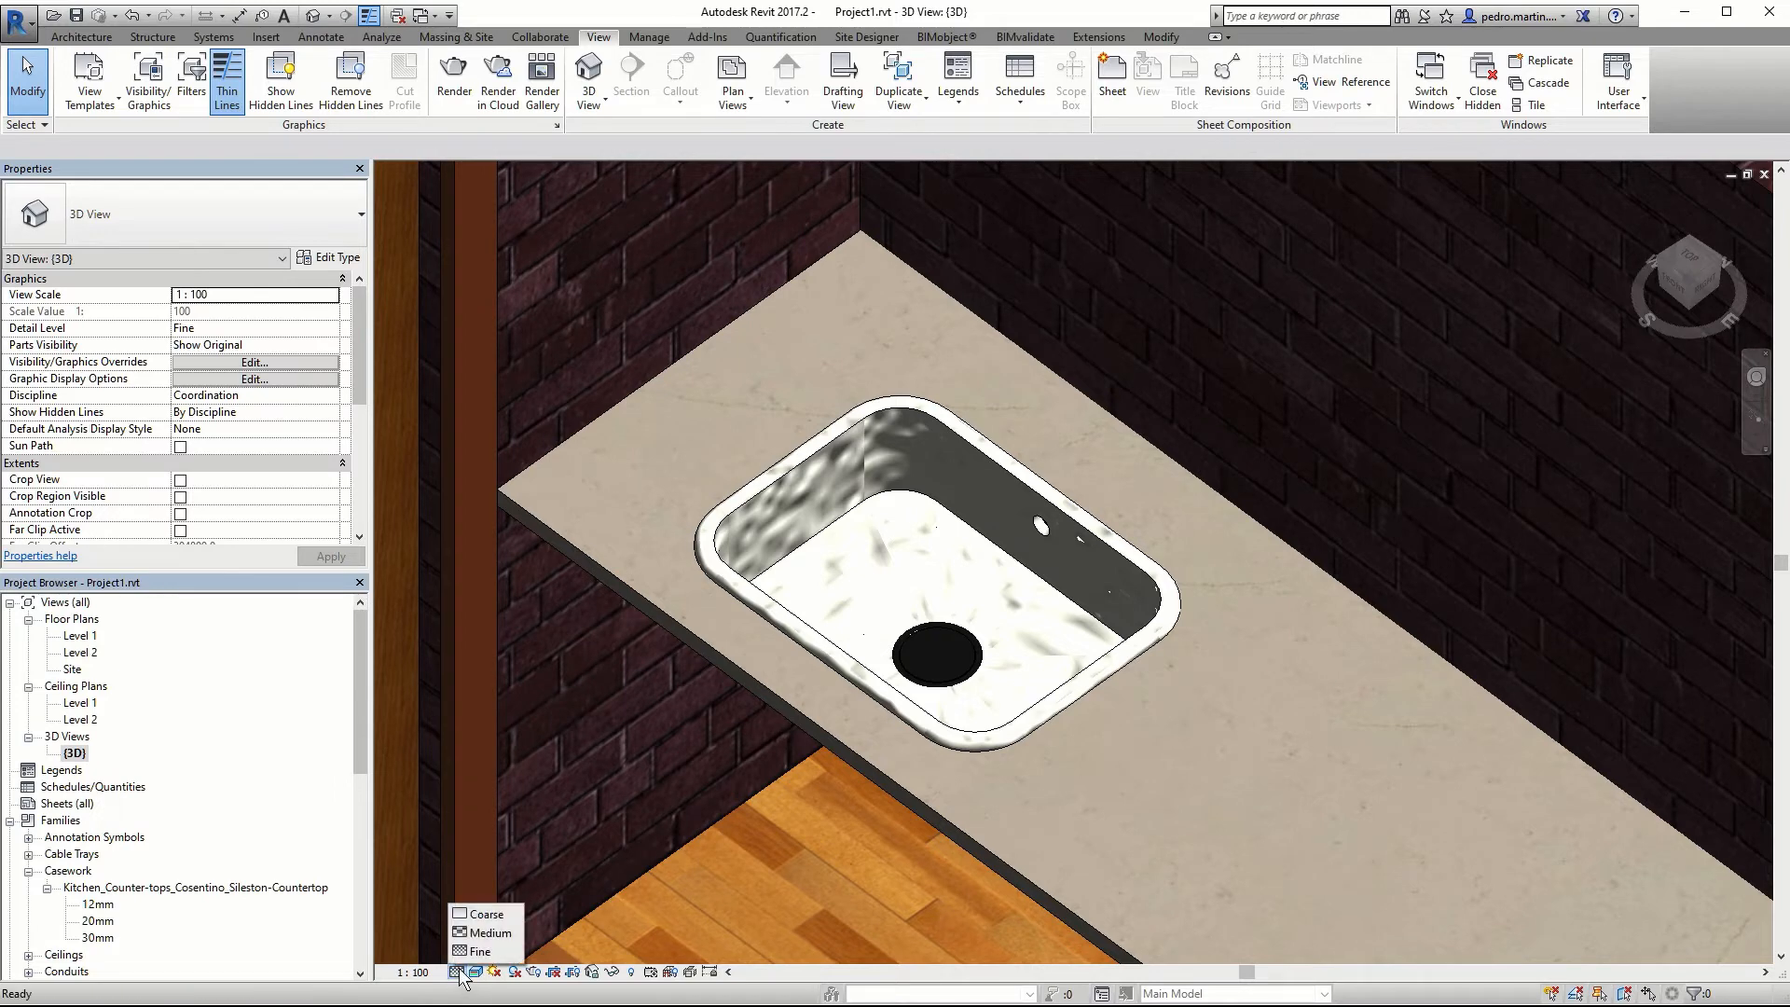
{"action": "left_click", "coordinate": [468, 936]}
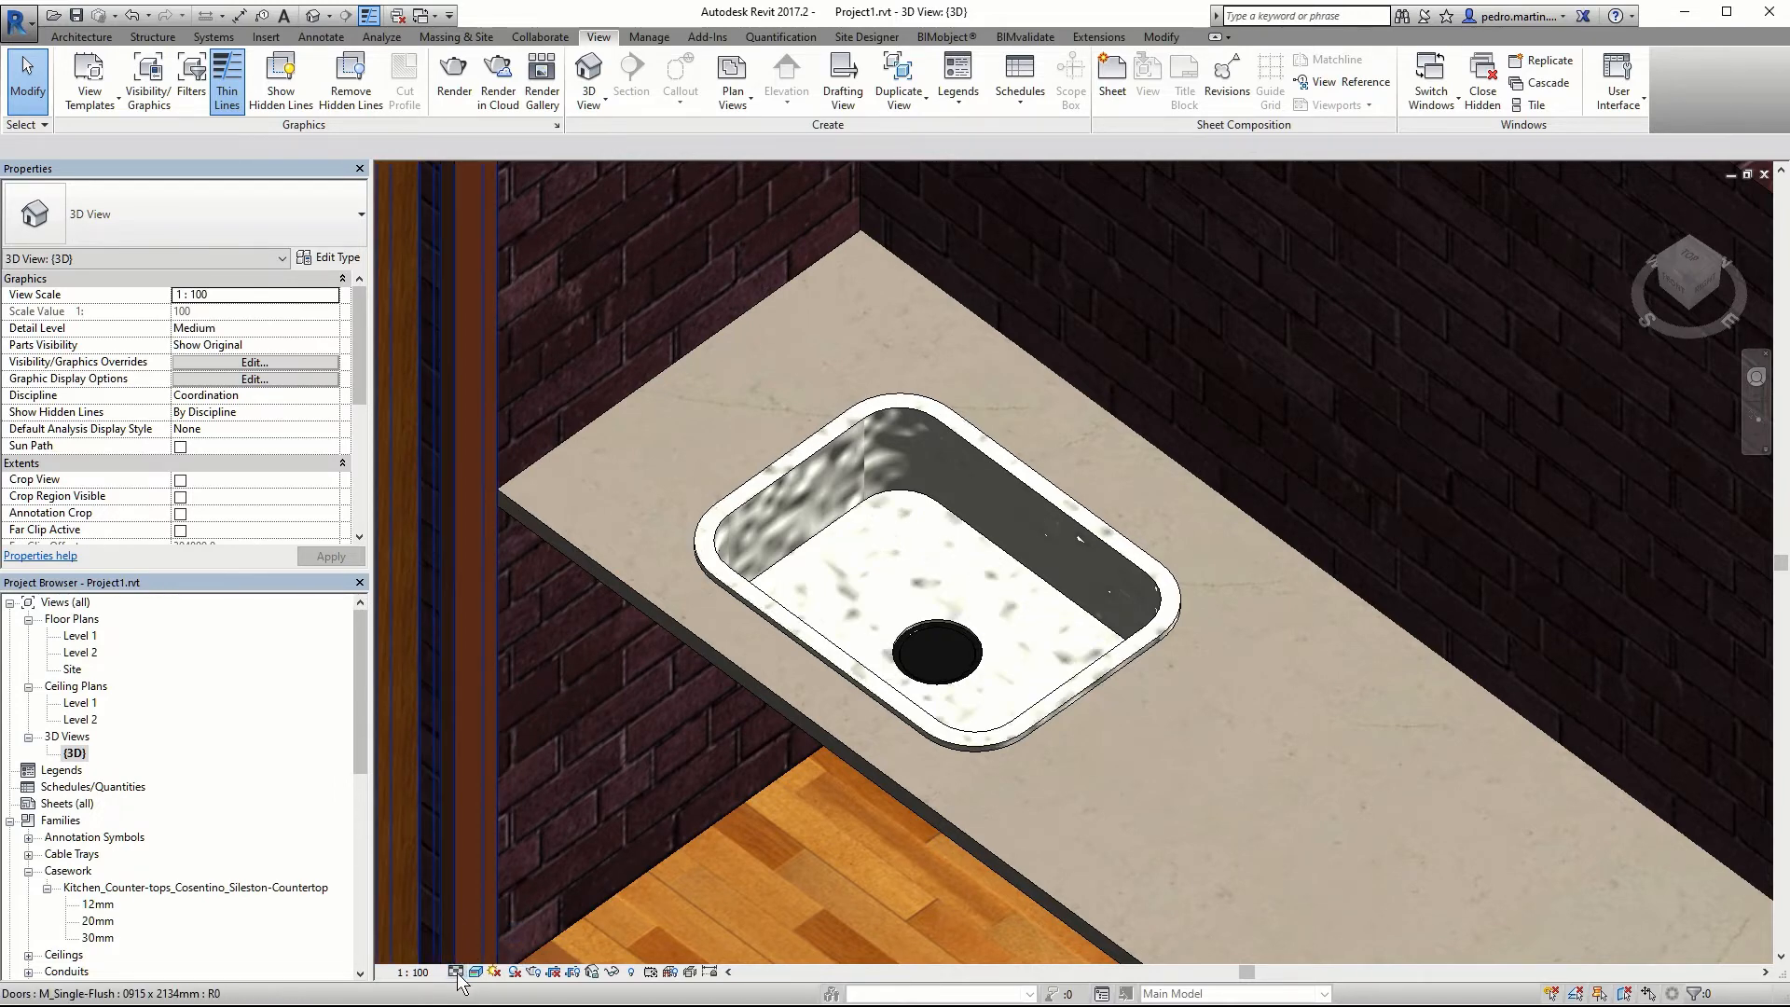
{"action": "left_click", "coordinate": [457, 972]}
{"action": "left_click", "coordinate": [477, 951]}
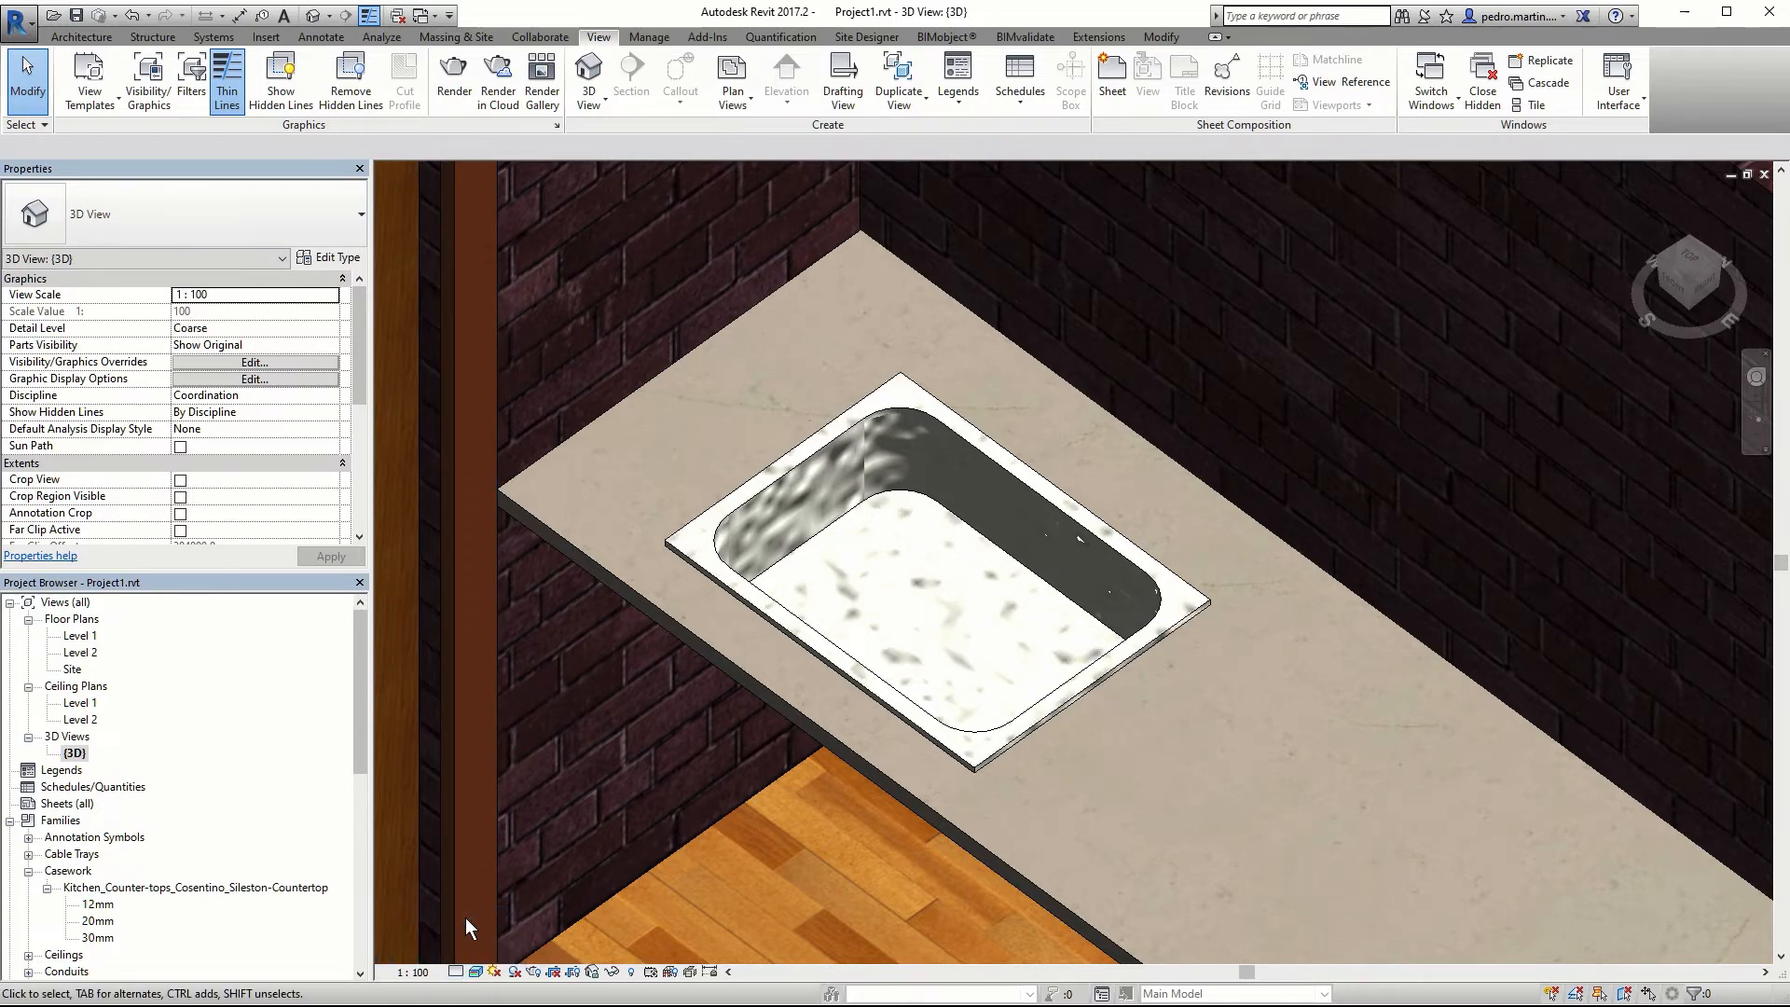
Step: Open the BIMobject product browser inside Revit and search it for "cosentino sink"
{"action": "left_click", "coordinate": [952, 37]}
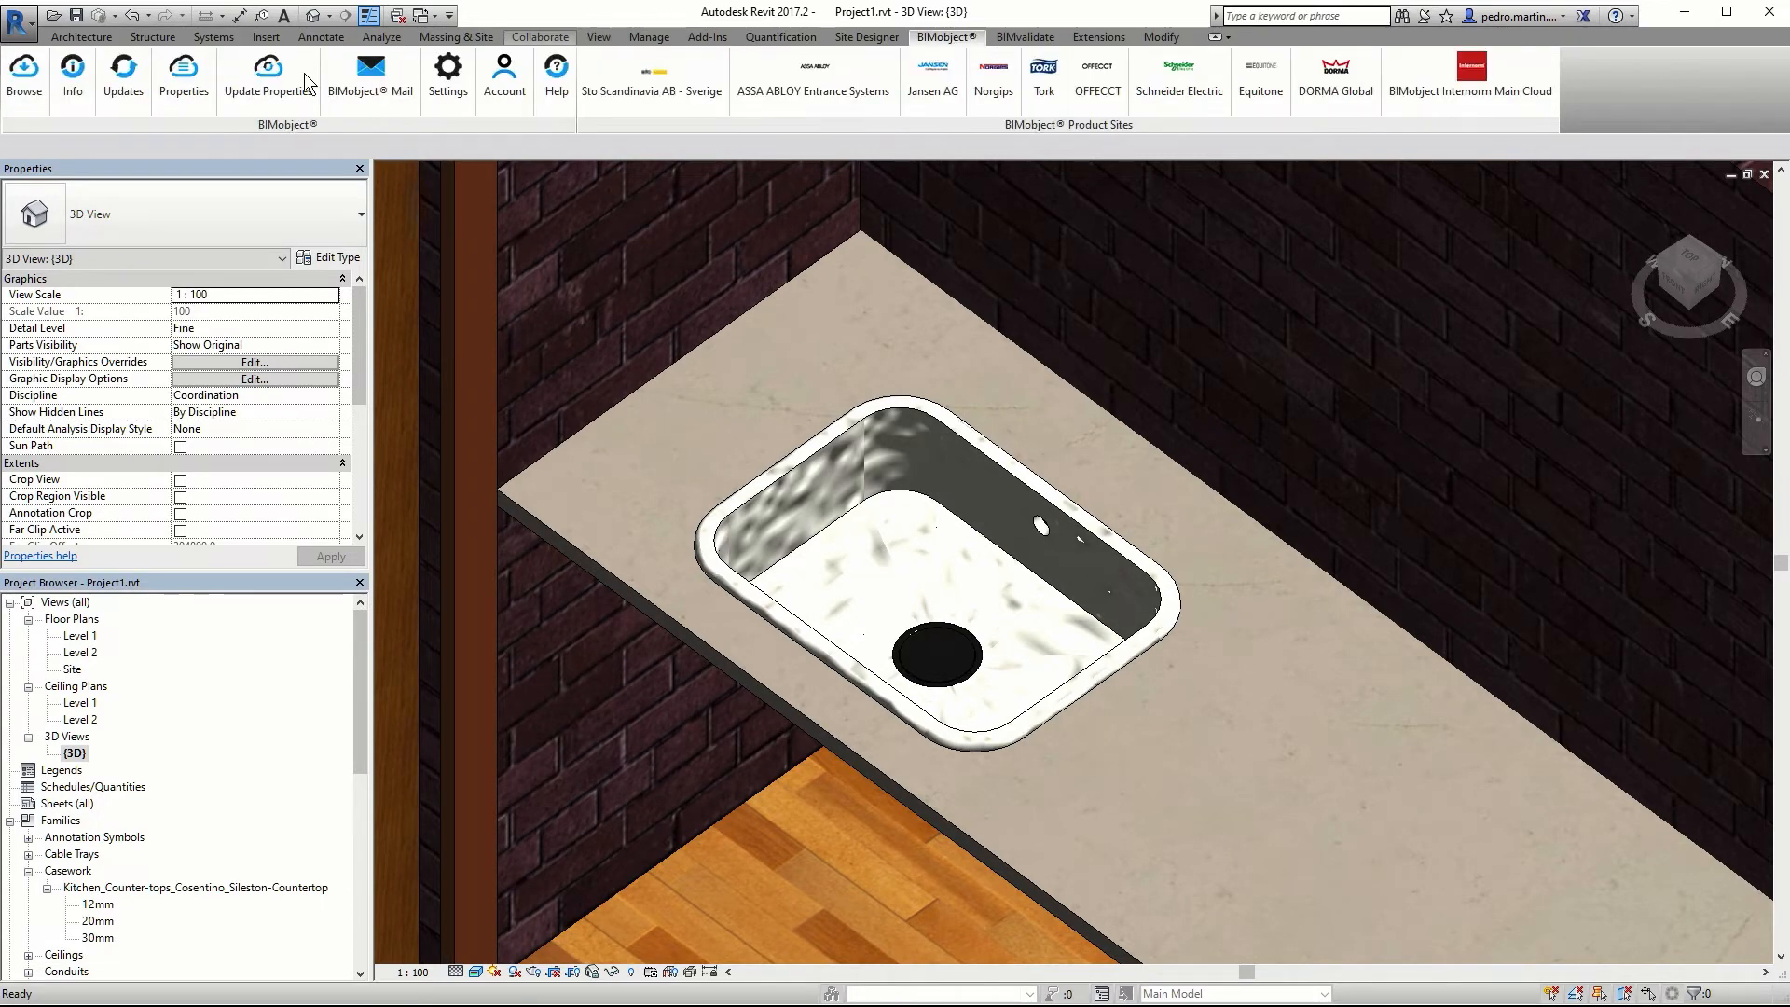
{"action": "left_click", "coordinate": [25, 79]}
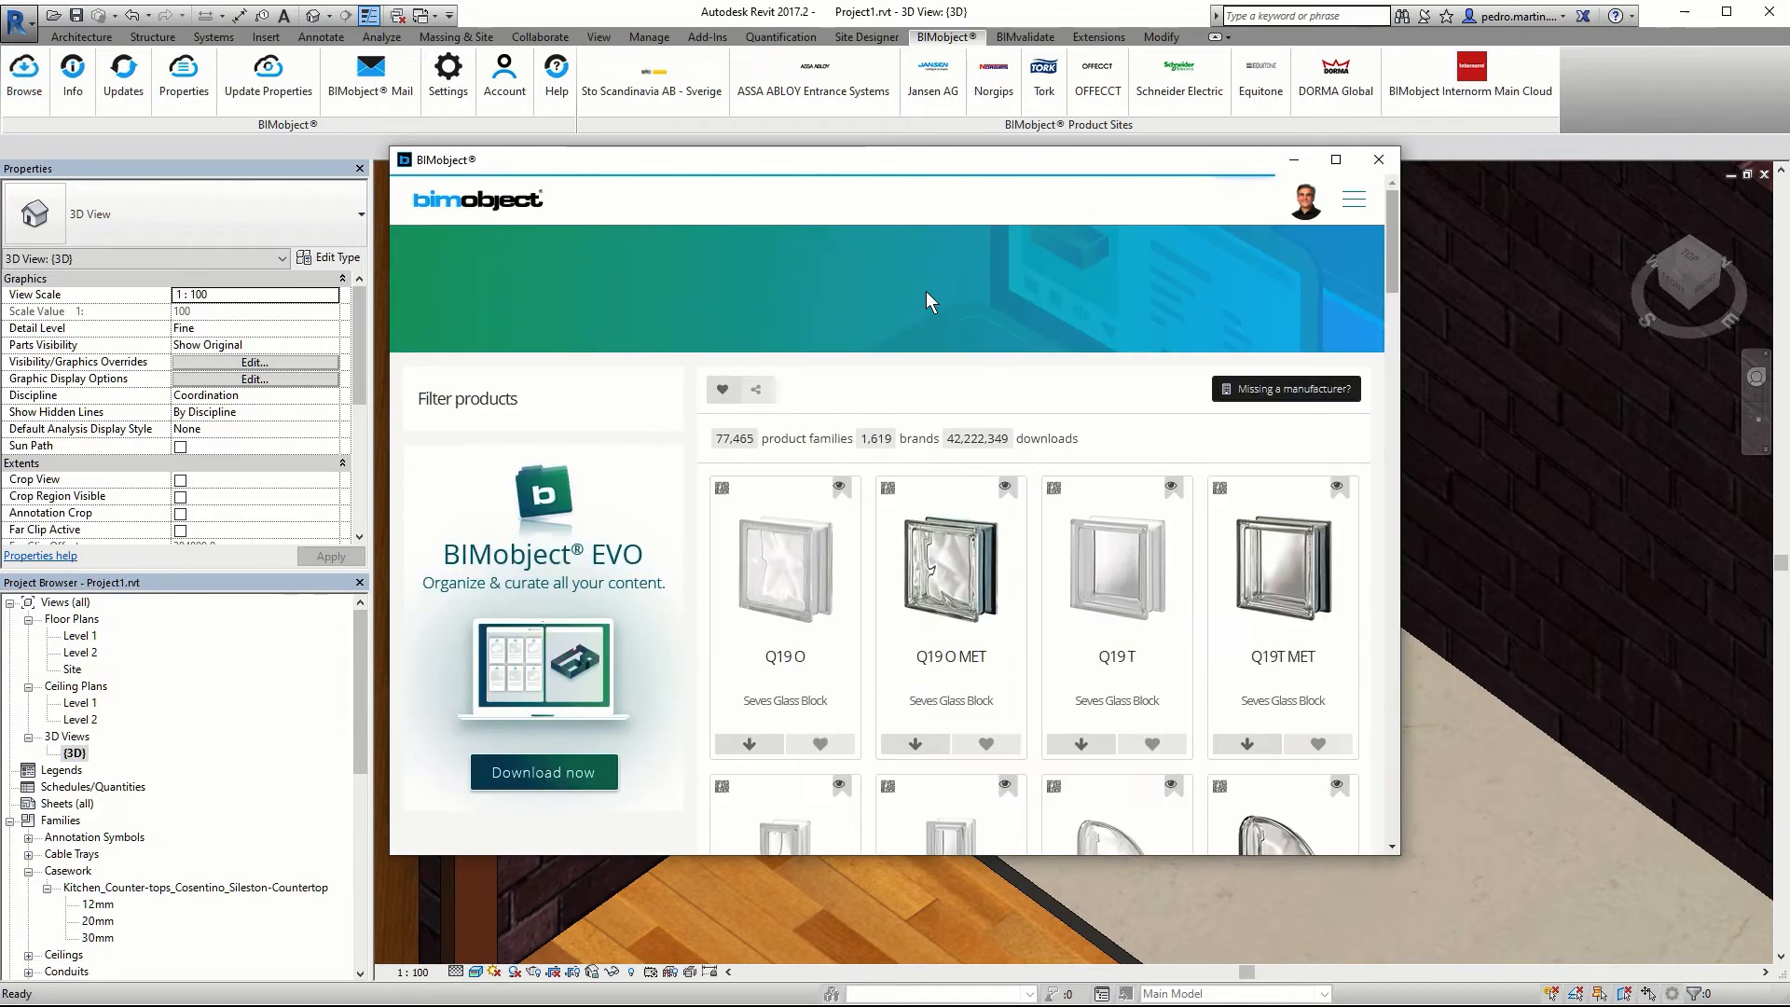
{"action": "left_click", "coordinate": [803, 296]}
{"action": "type", "text": "cosen"}
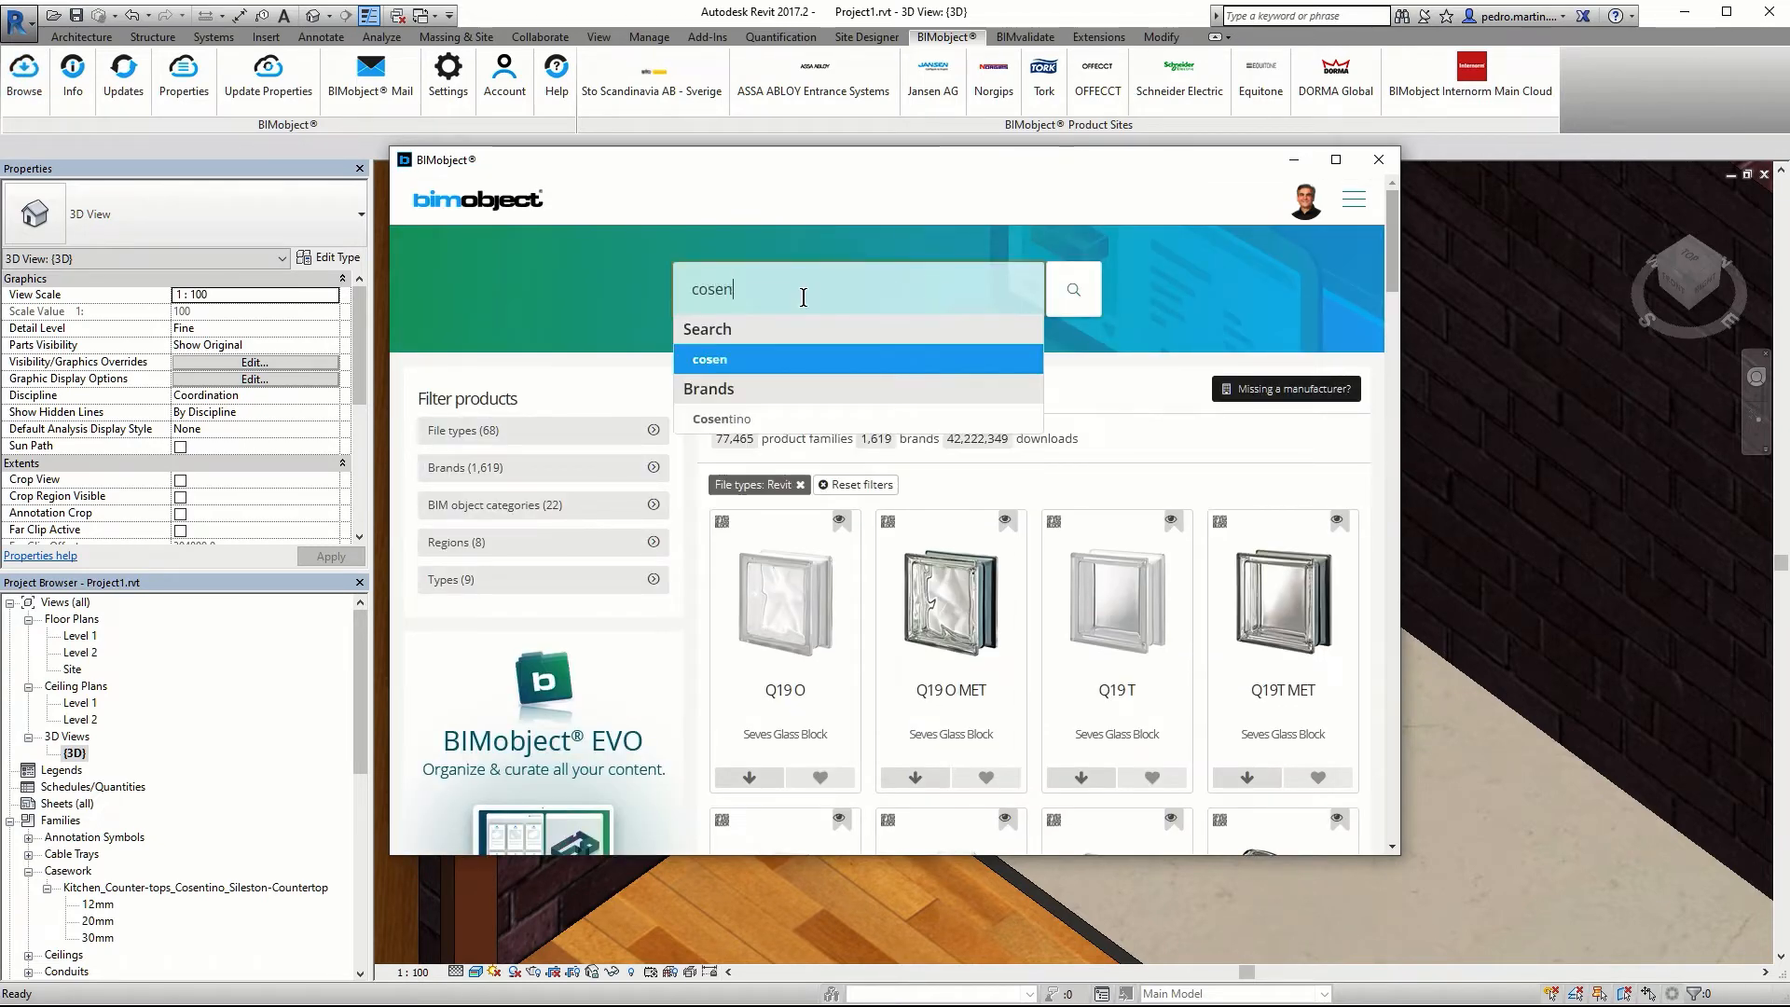
{"action": "type", "text": "tino sink"}
{"action": "left_click", "coordinate": [1073, 288]}
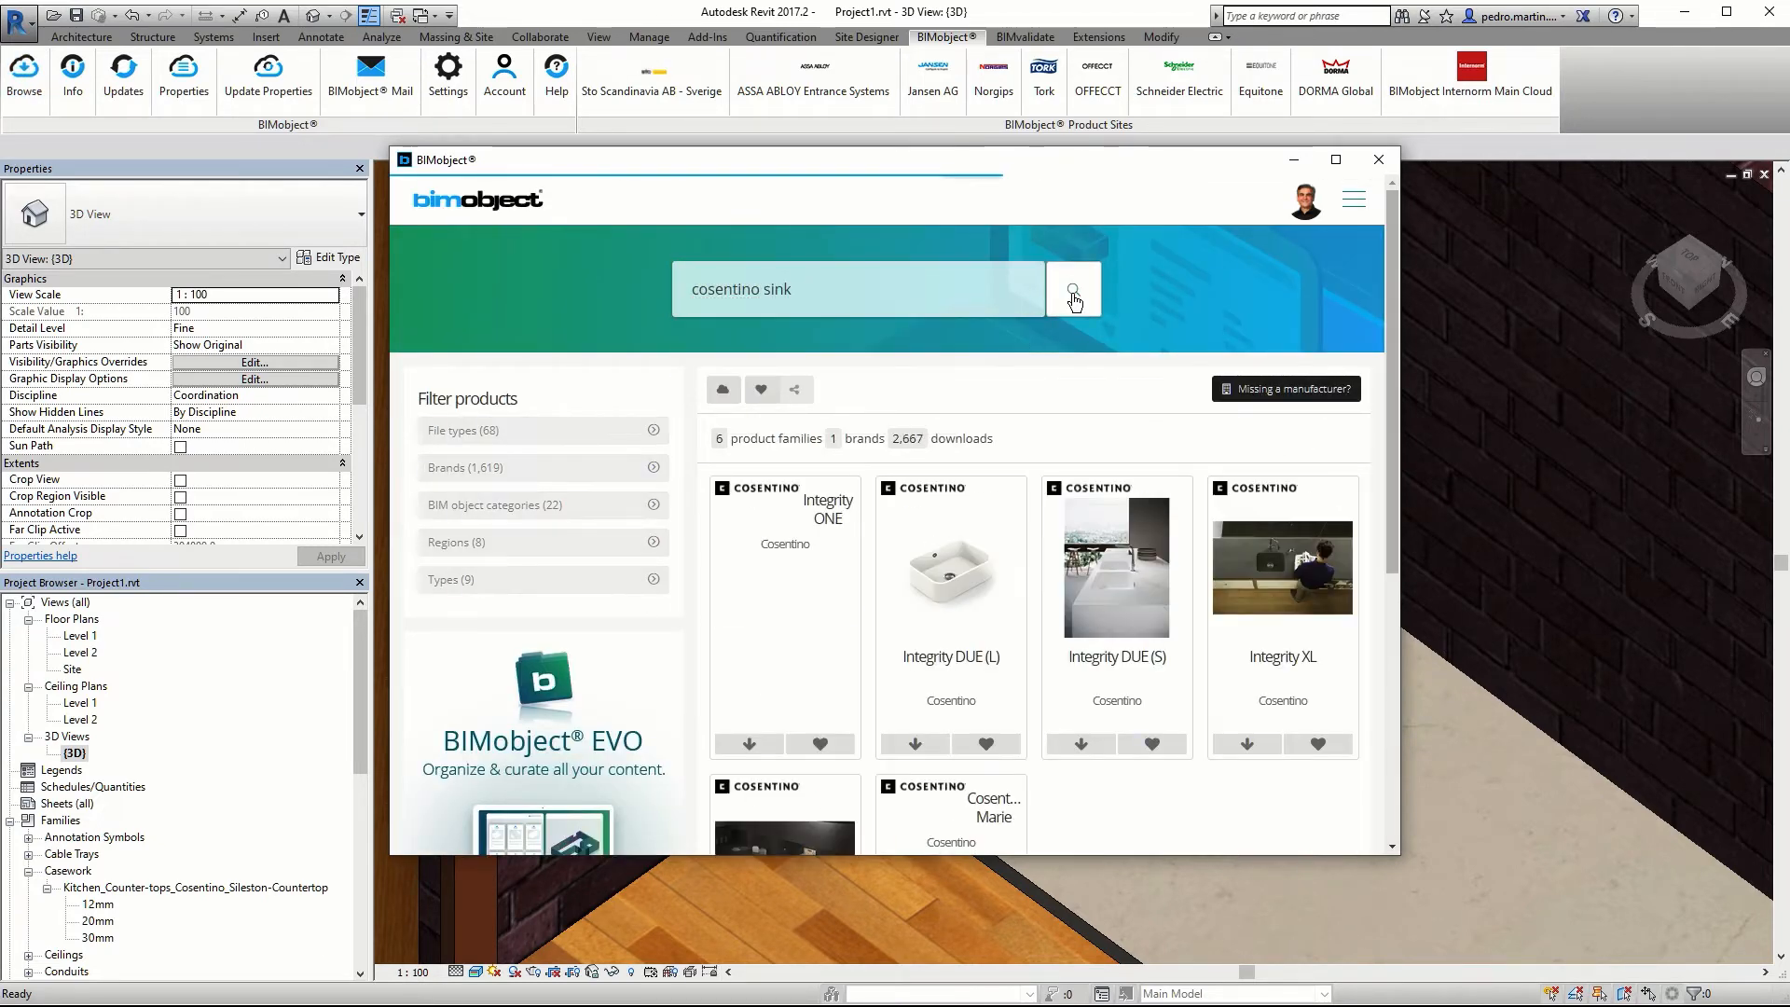
Step: Switch to the browser and download the ARCHICAD files Kitchen_Sinks_Cosentino_Integrity-Top.gsm and Cosentino_macros.lcf from the Integrity Top page
{"action": "left_click", "coordinate": [1779, 987]}
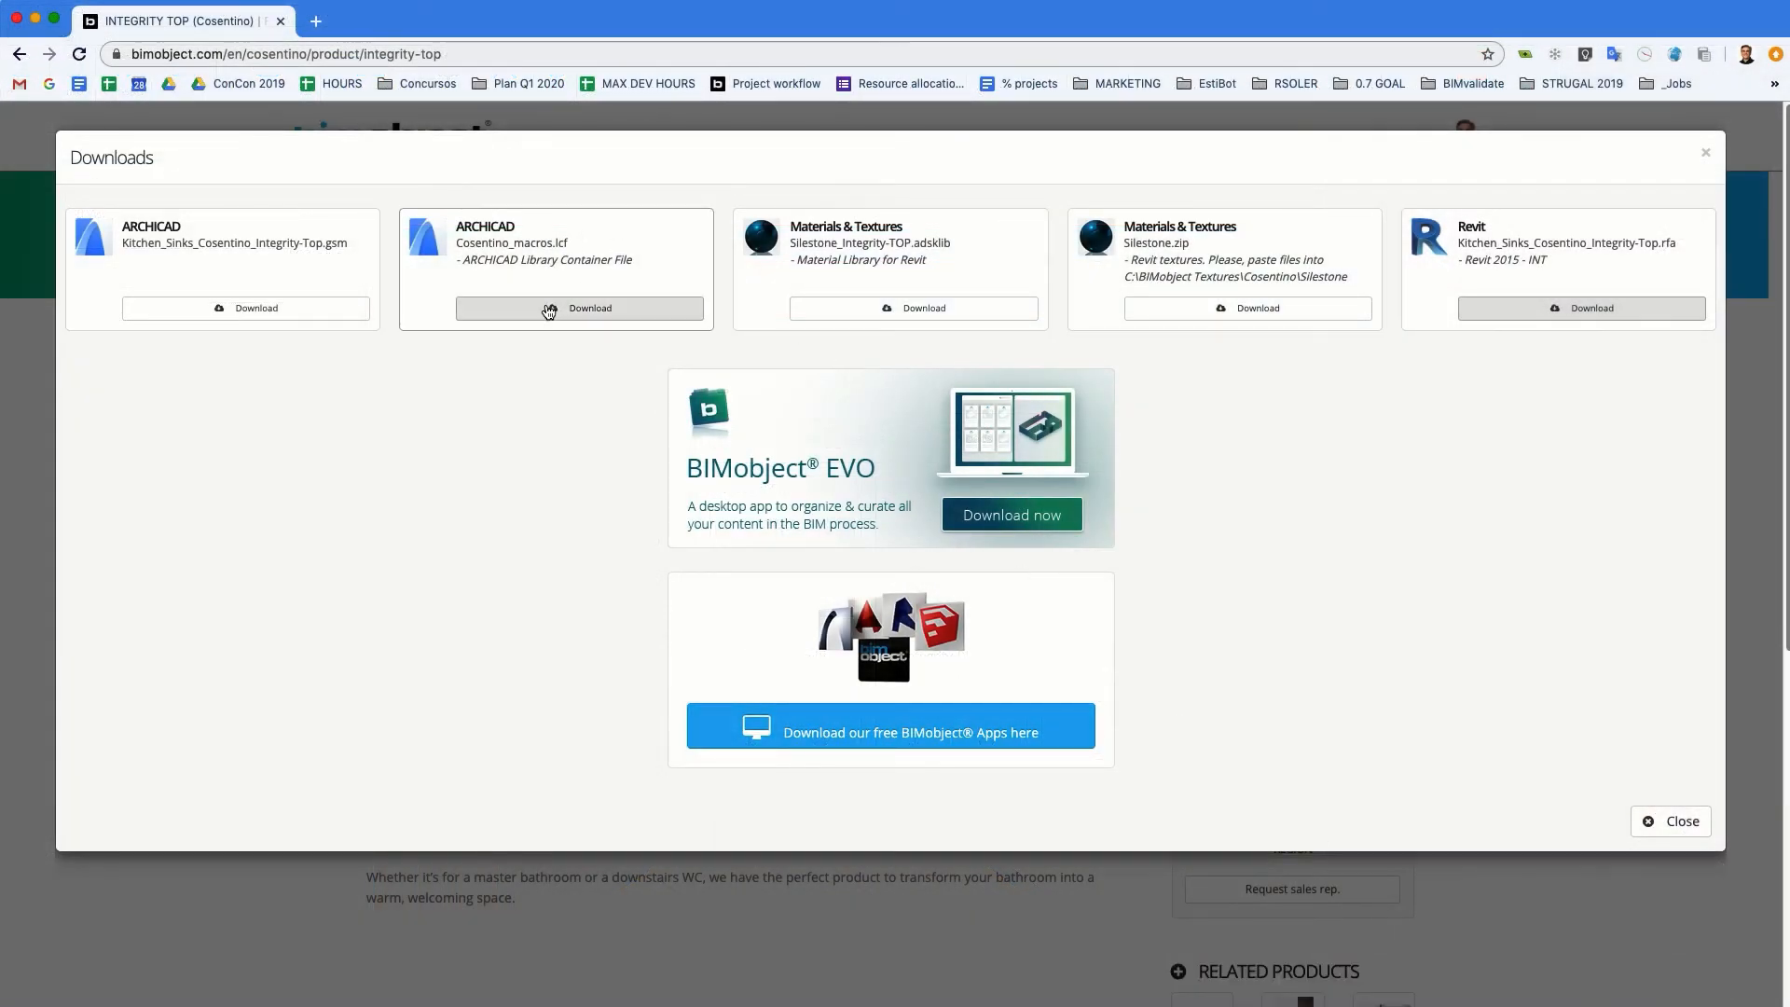
{"action": "left_click", "coordinate": [247, 309]}
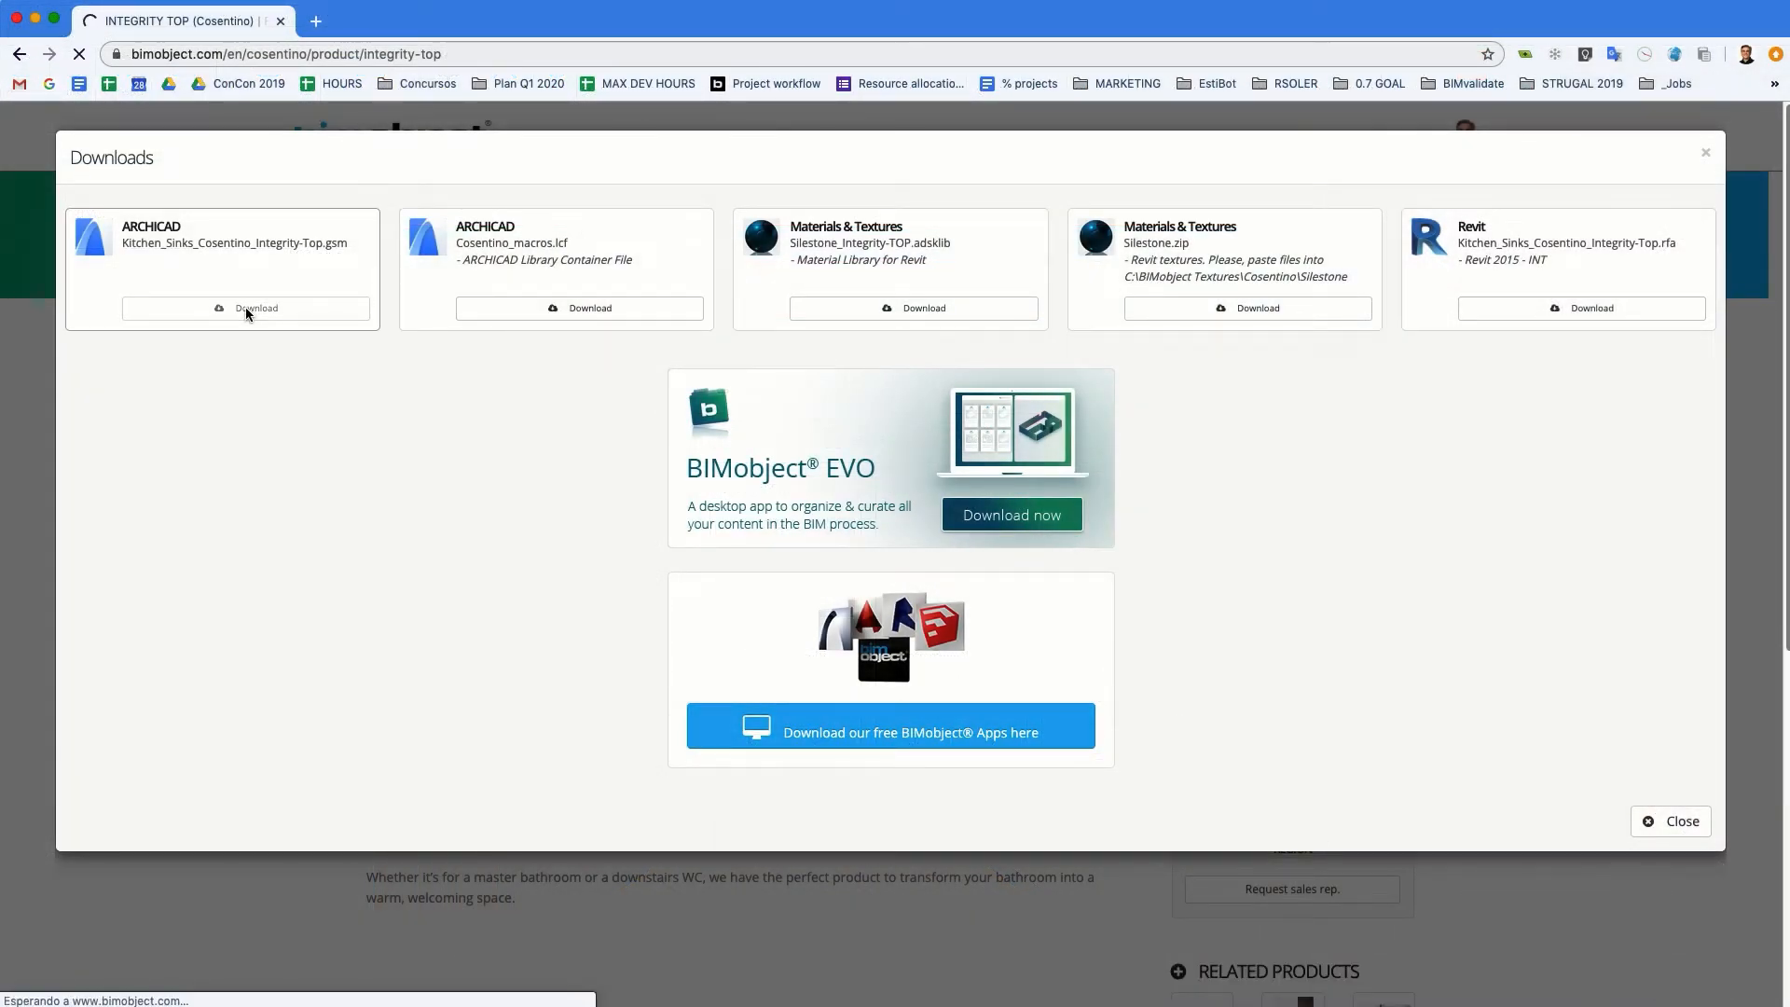
{"action": "left_click", "coordinate": [567, 310]}
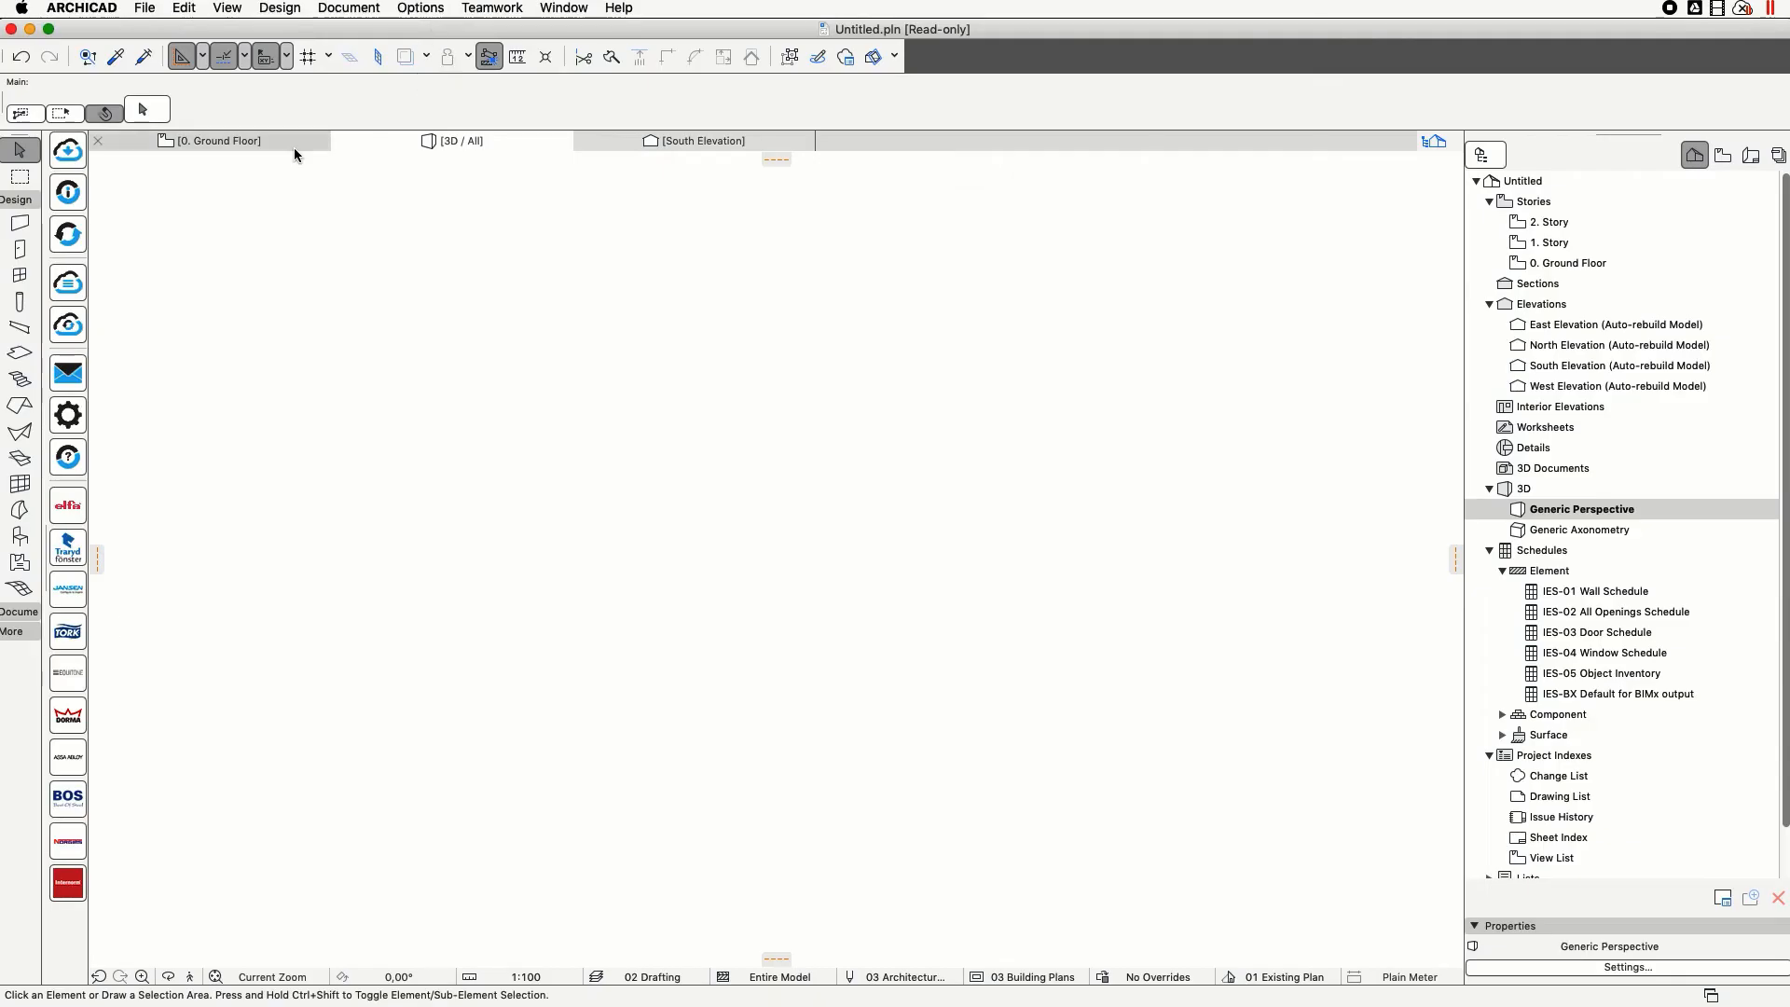
Step: Add Cosentino_macros.lcf from the Downloads folder to the project's libraries in ARCHICAD's Library Manager
{"action": "left_click", "coordinate": [145, 10]}
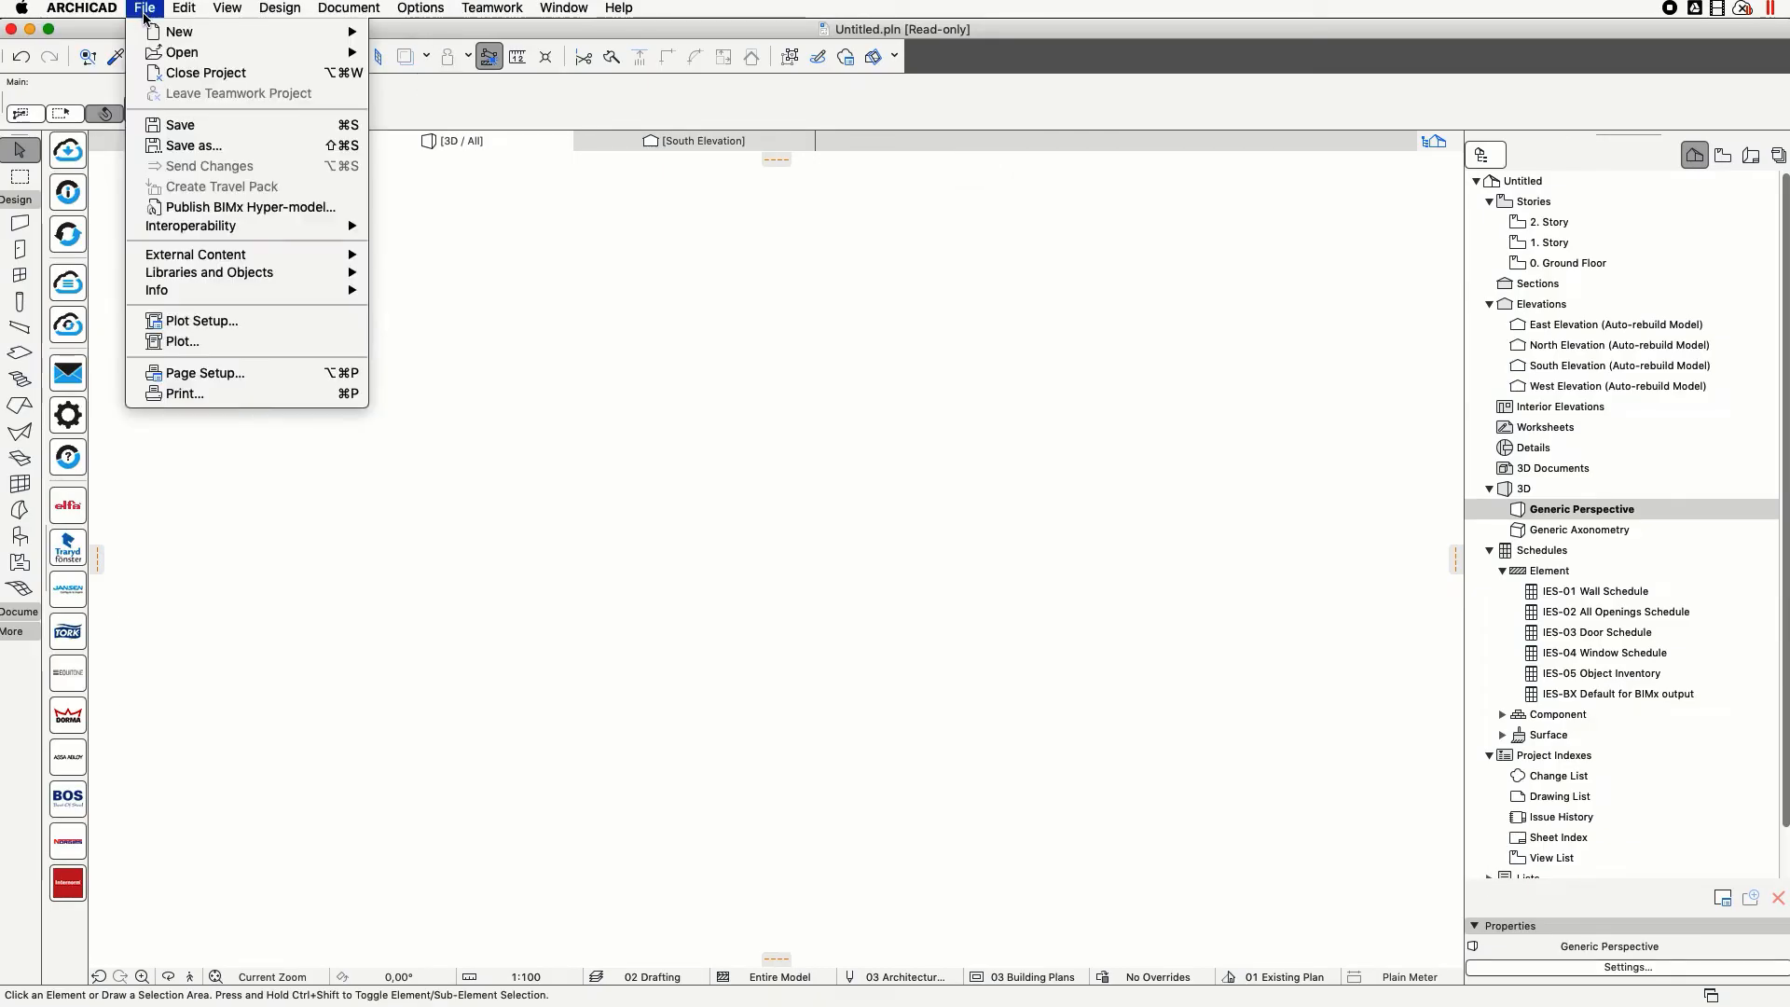
{"action": "mouse_move", "coordinate": [229, 276]}
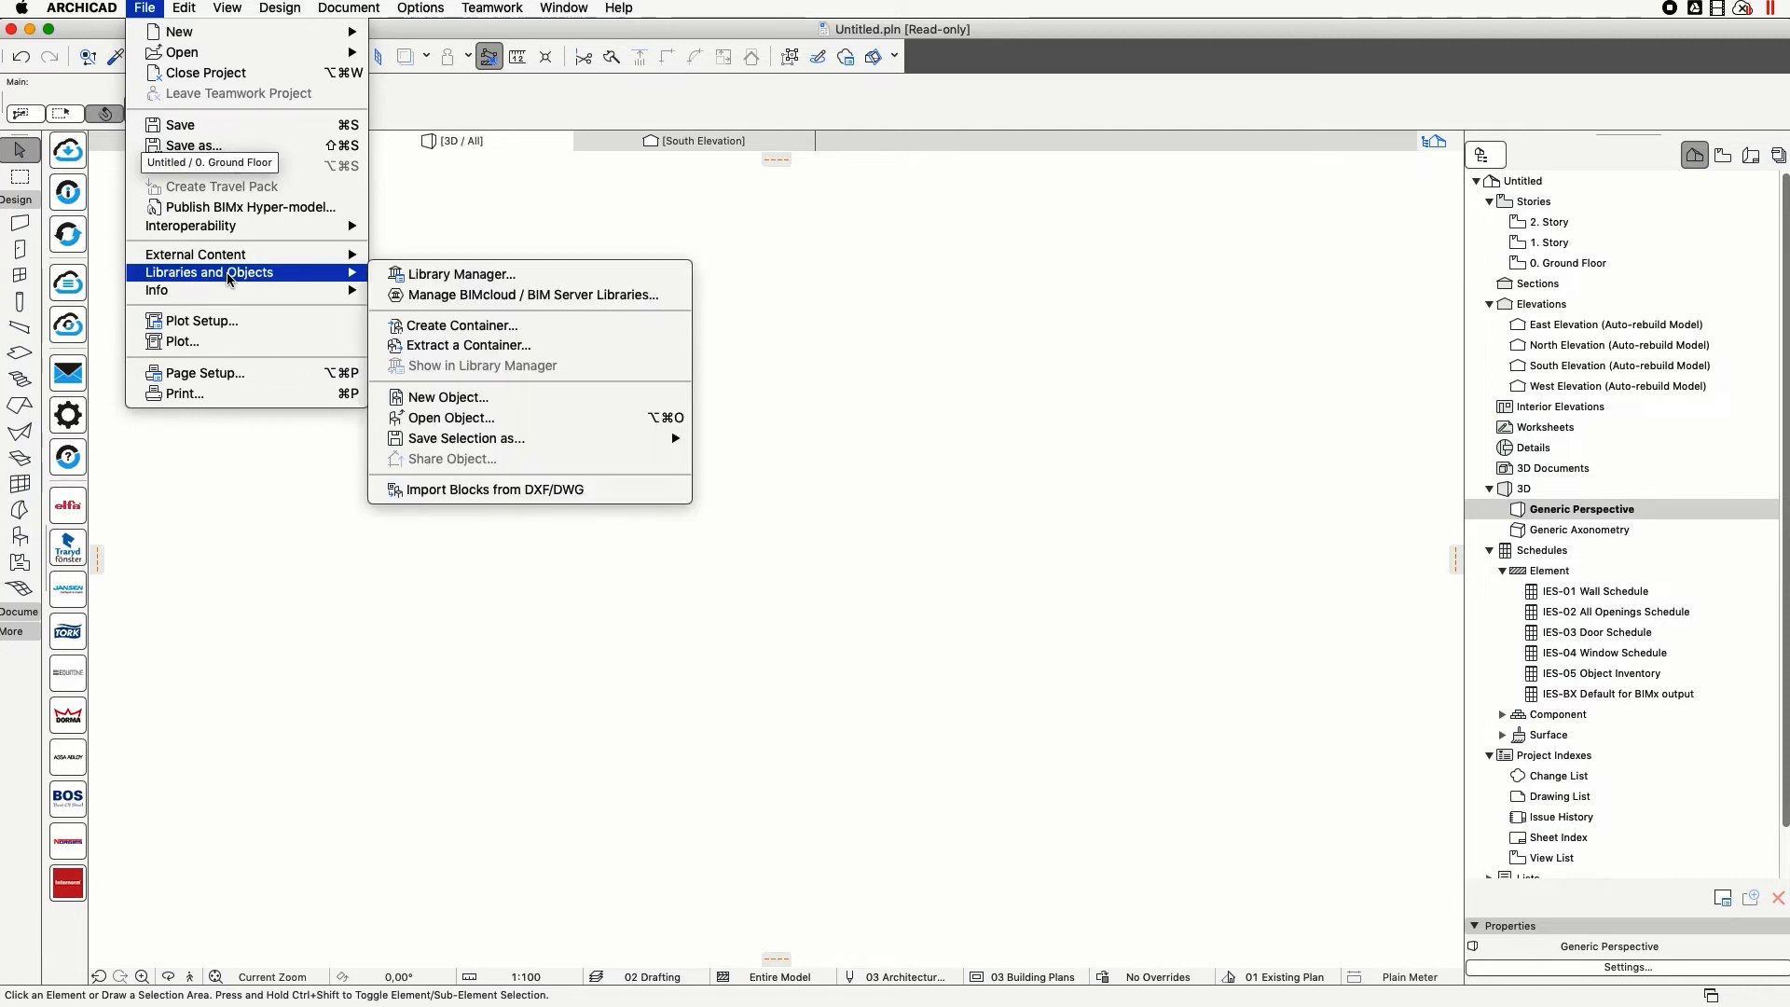
{"action": "left_click", "coordinate": [408, 275]}
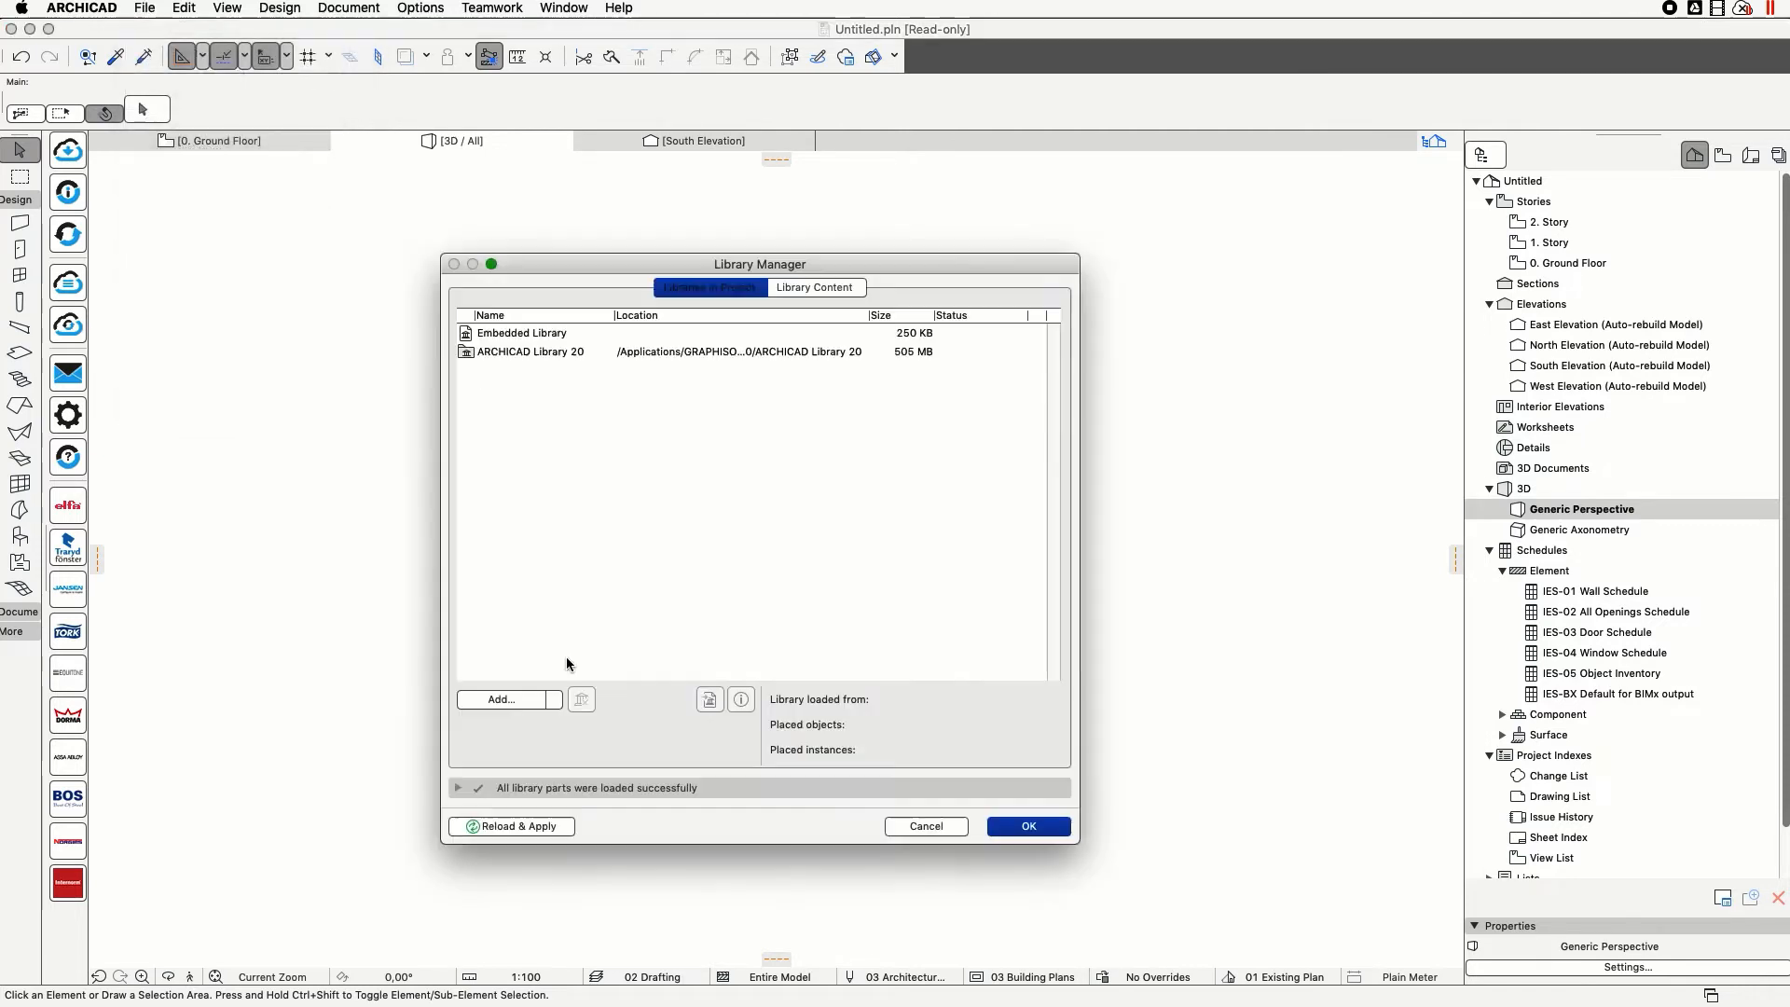
{"action": "left_click", "coordinate": [510, 703]}
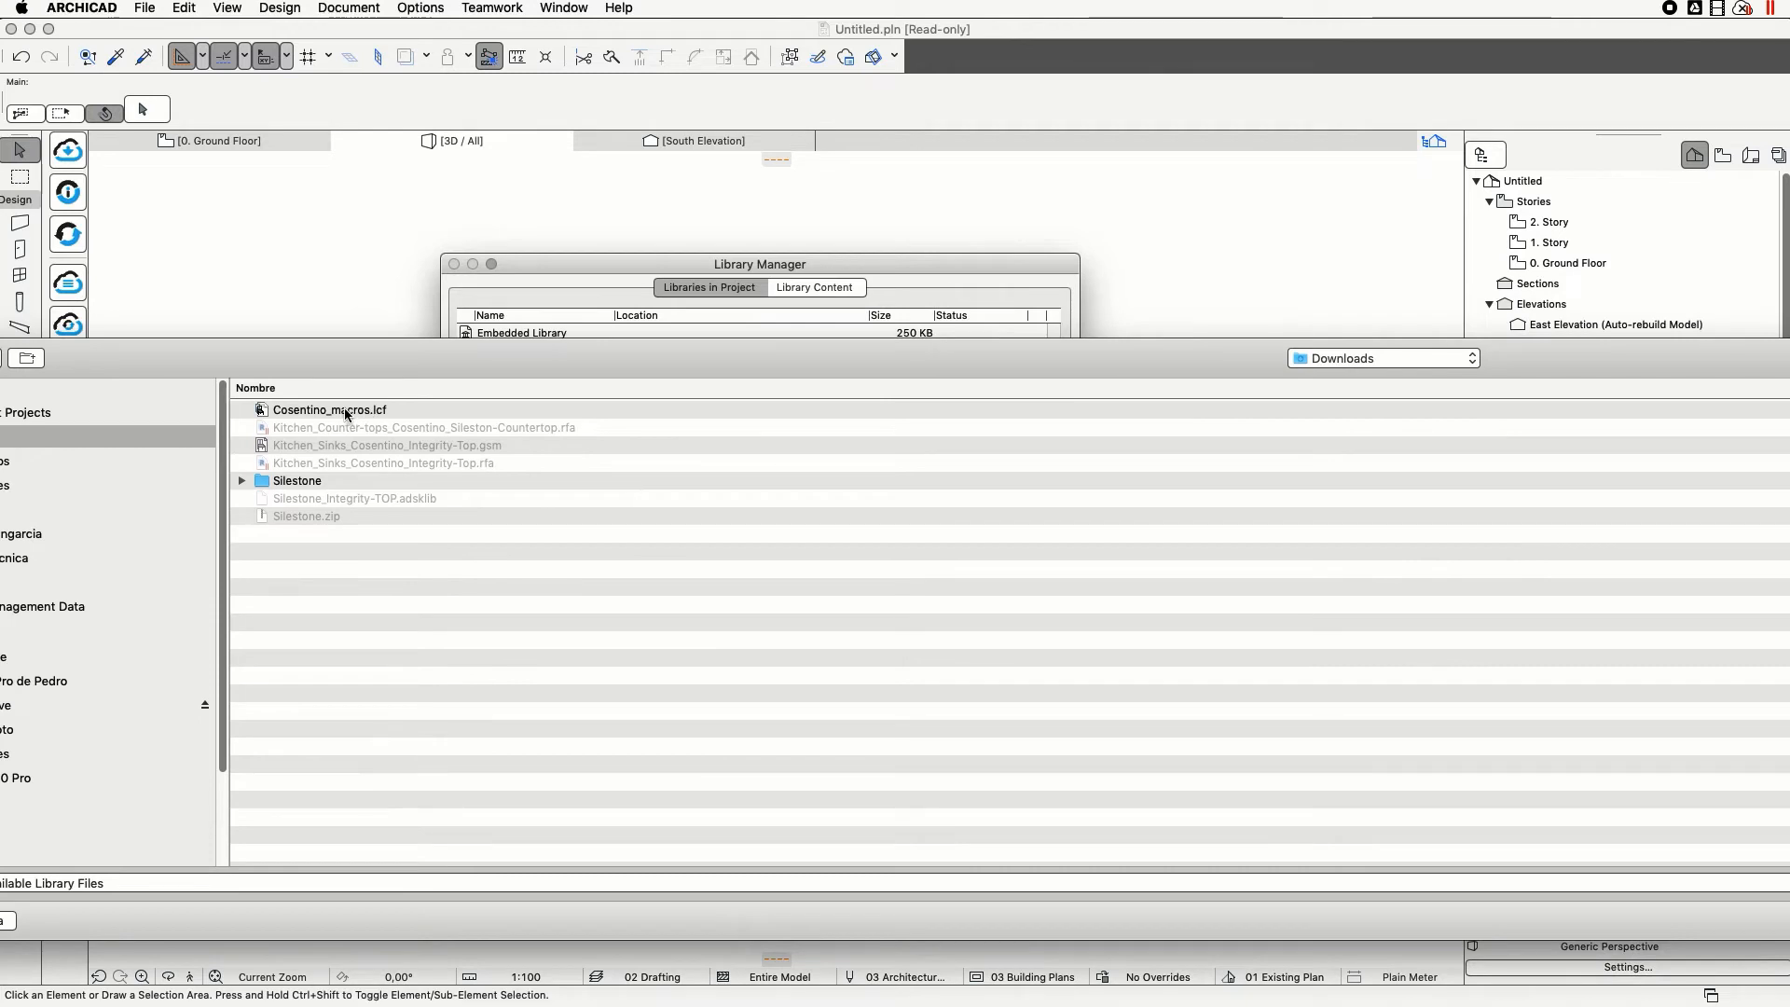
{"action": "double_click", "coordinate": [345, 414]}
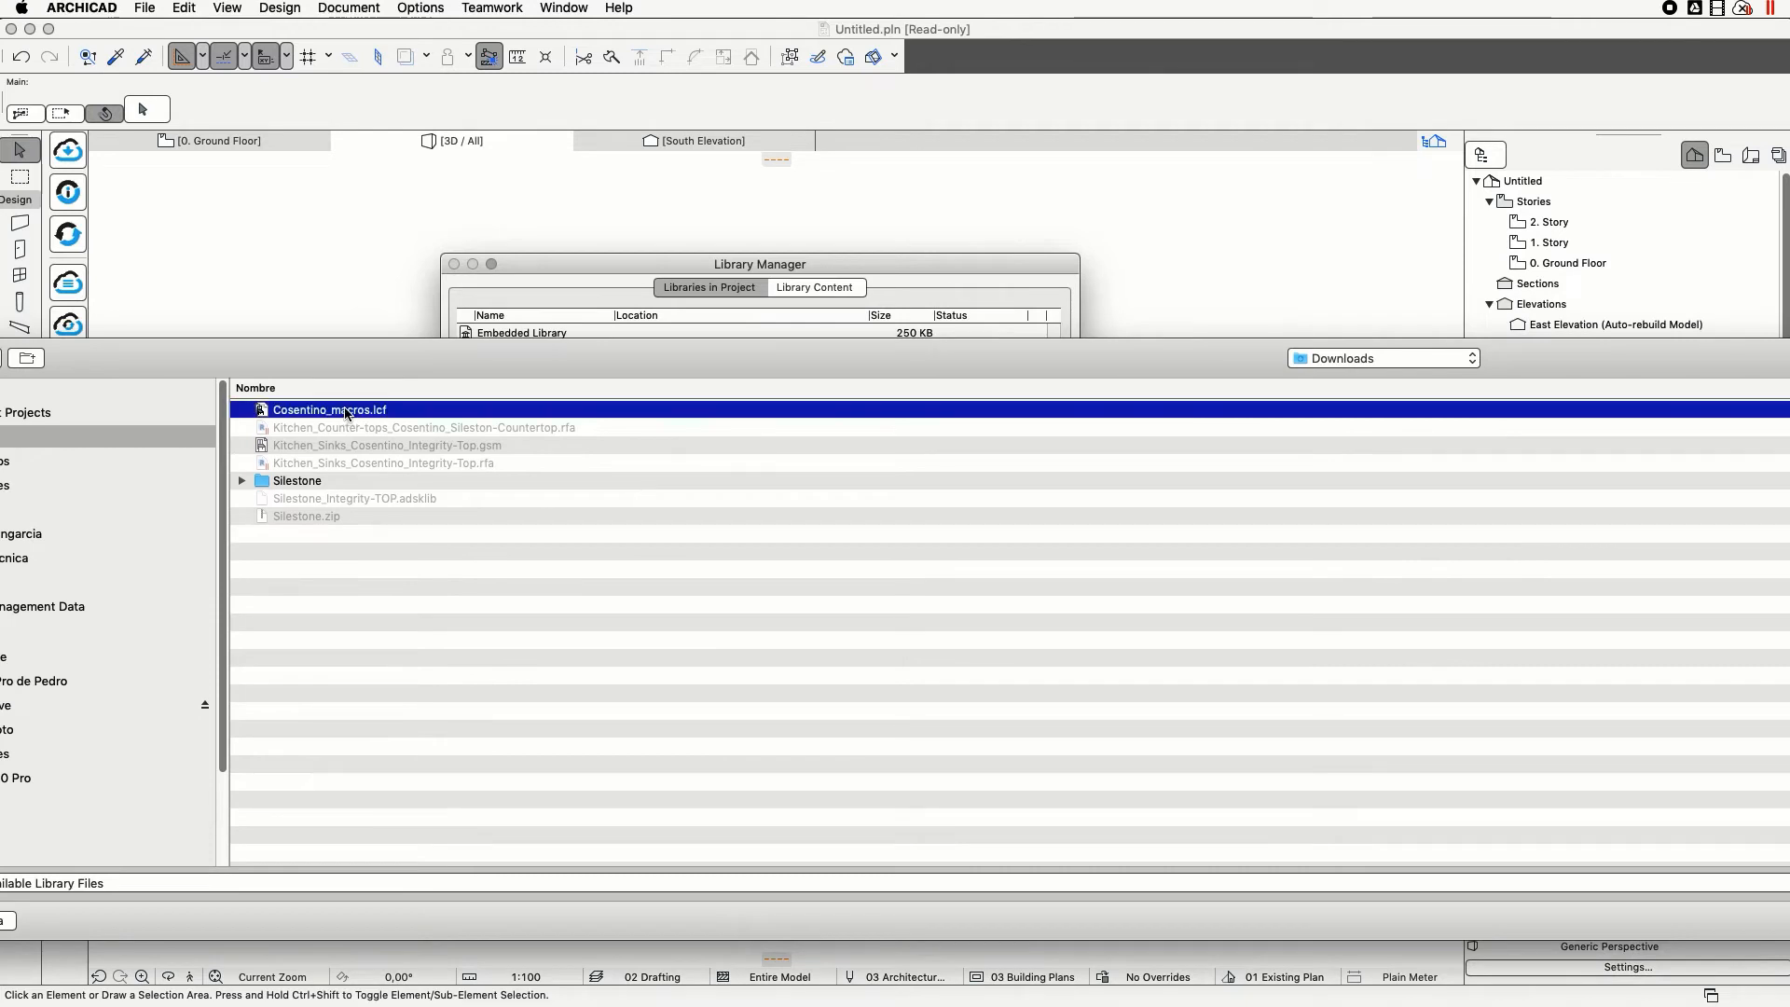
Step: Add the Kitchen_Sinks_Cosentino_Integrity-Top object to the Embedded Library and apply the library changes
{"action": "left_click", "coordinate": [783, 288]}
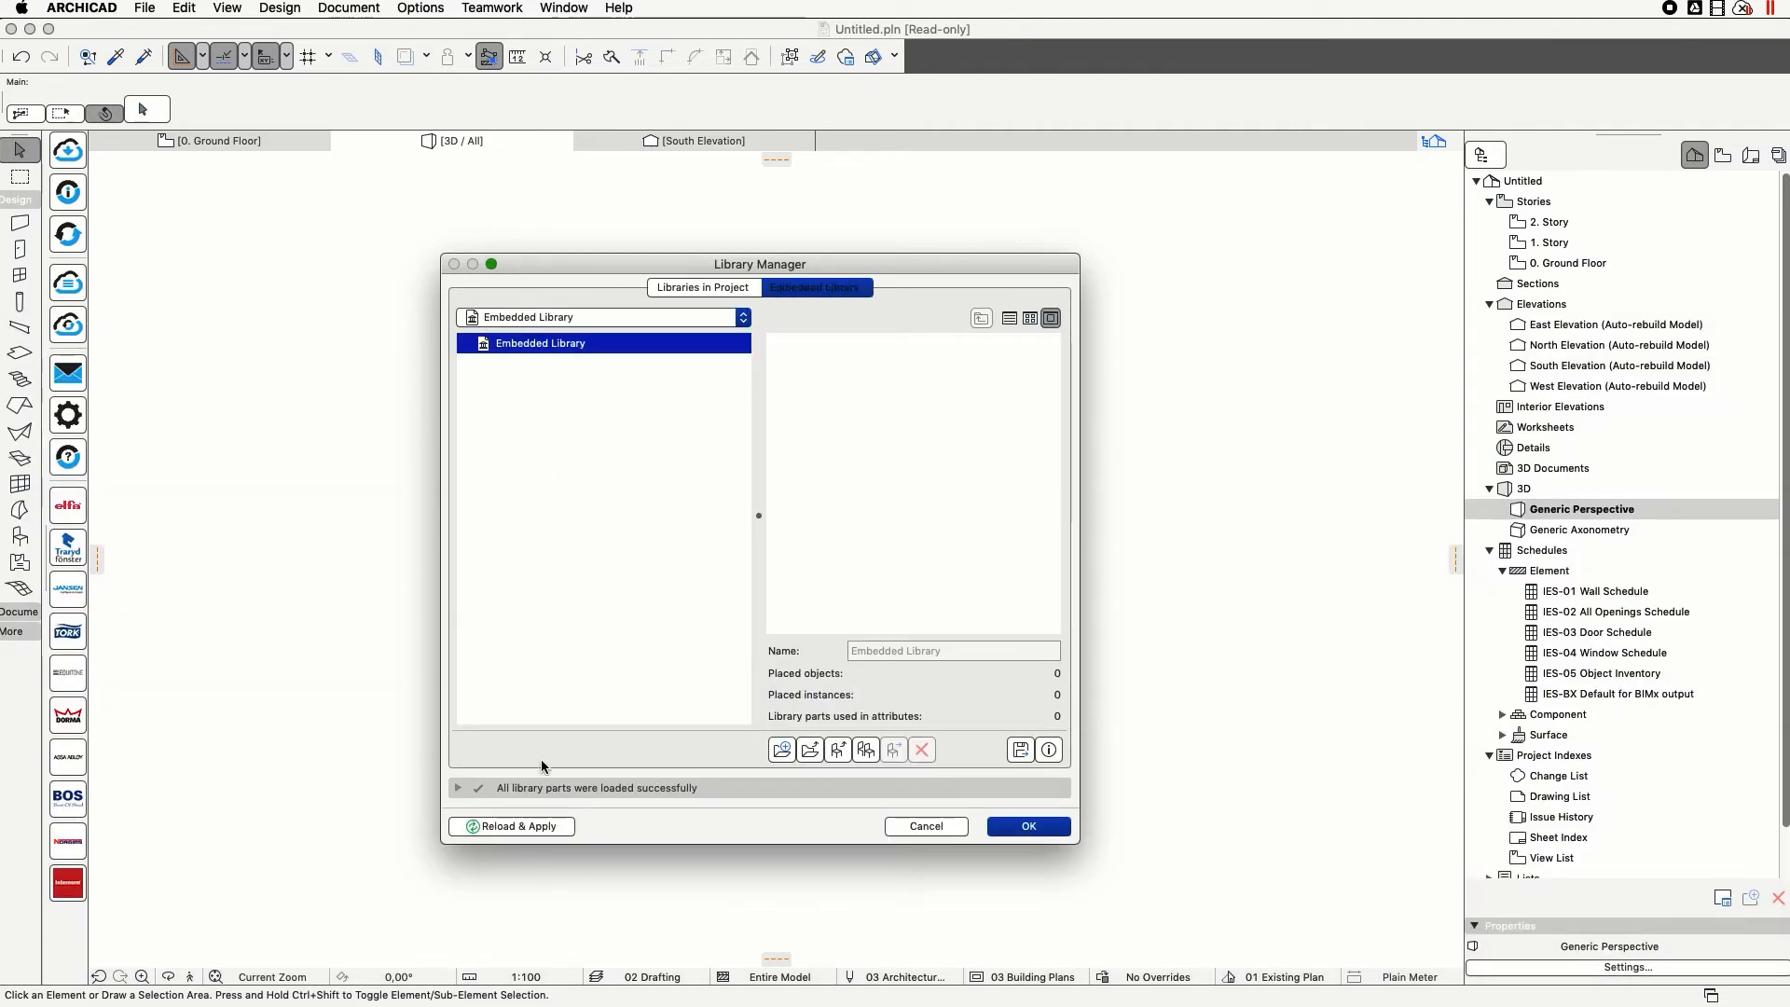
{"action": "left_click", "coordinate": [837, 751]}
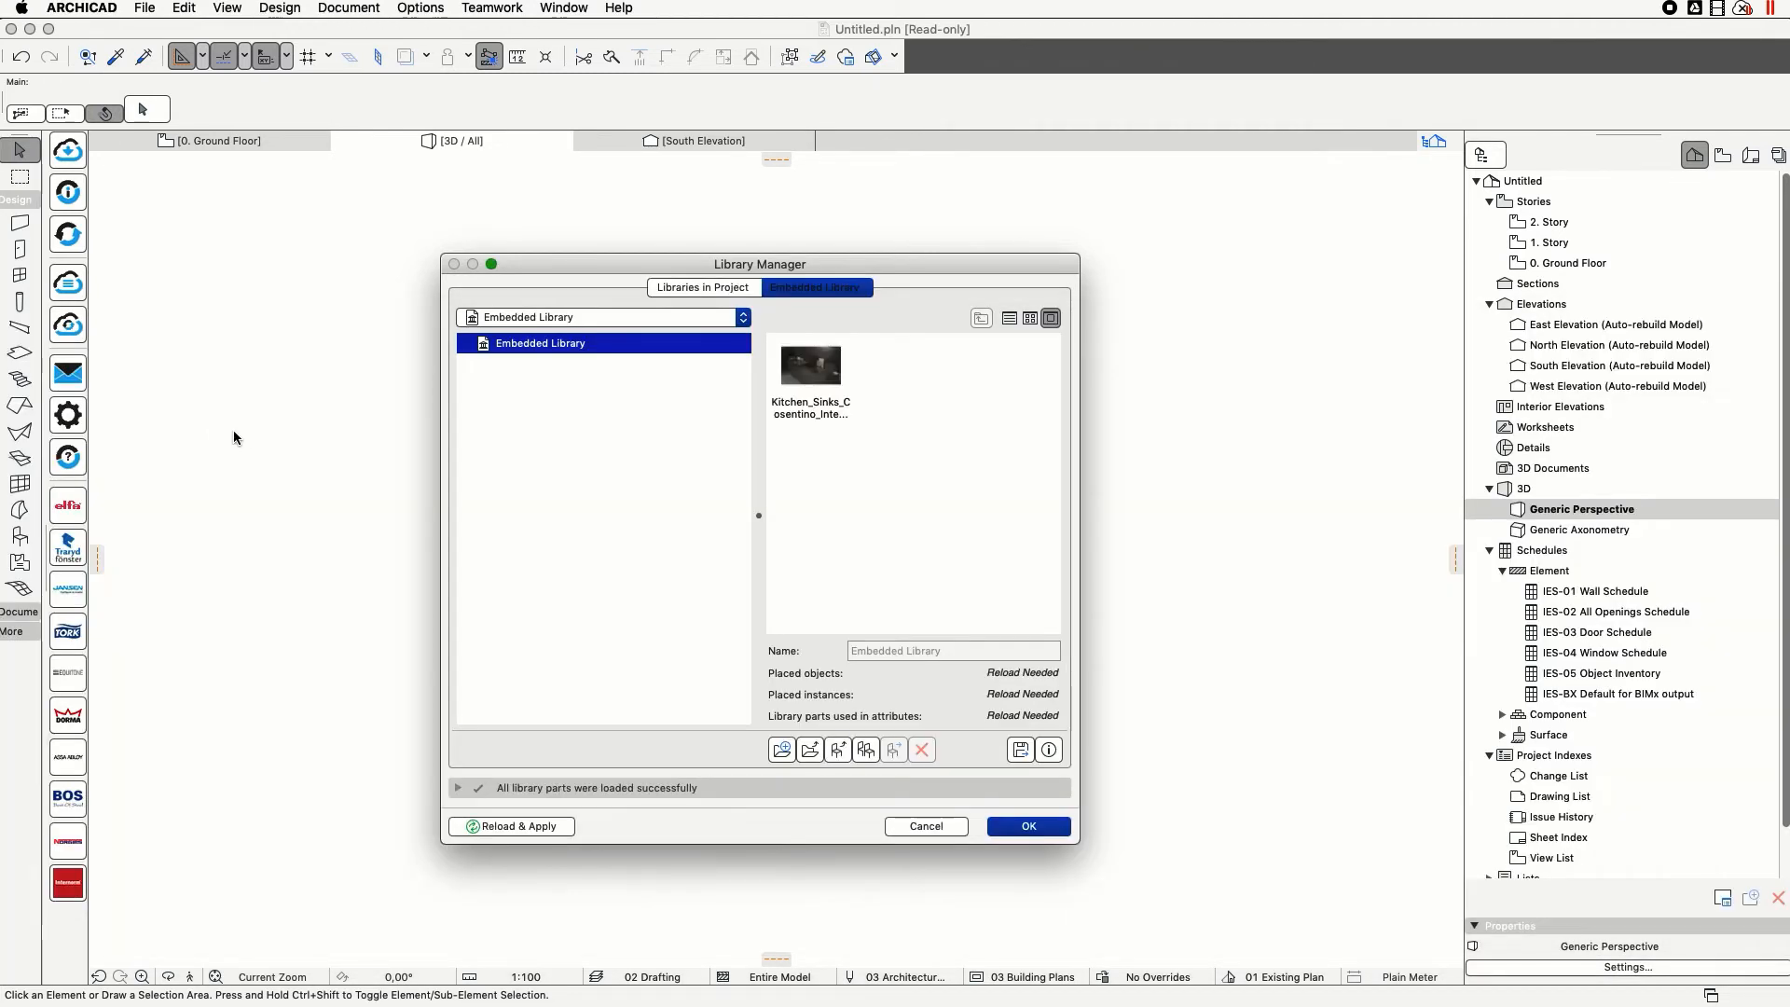
{"action": "left_click", "coordinate": [810, 366]}
{"action": "key", "text": "Return"}
Step: Choose Kitchen_Sinks_Cosentino_Integrity-Top as the default for the Object tool and place the sink on the ground floor plan
{"action": "left_click", "coordinate": [19, 537]}
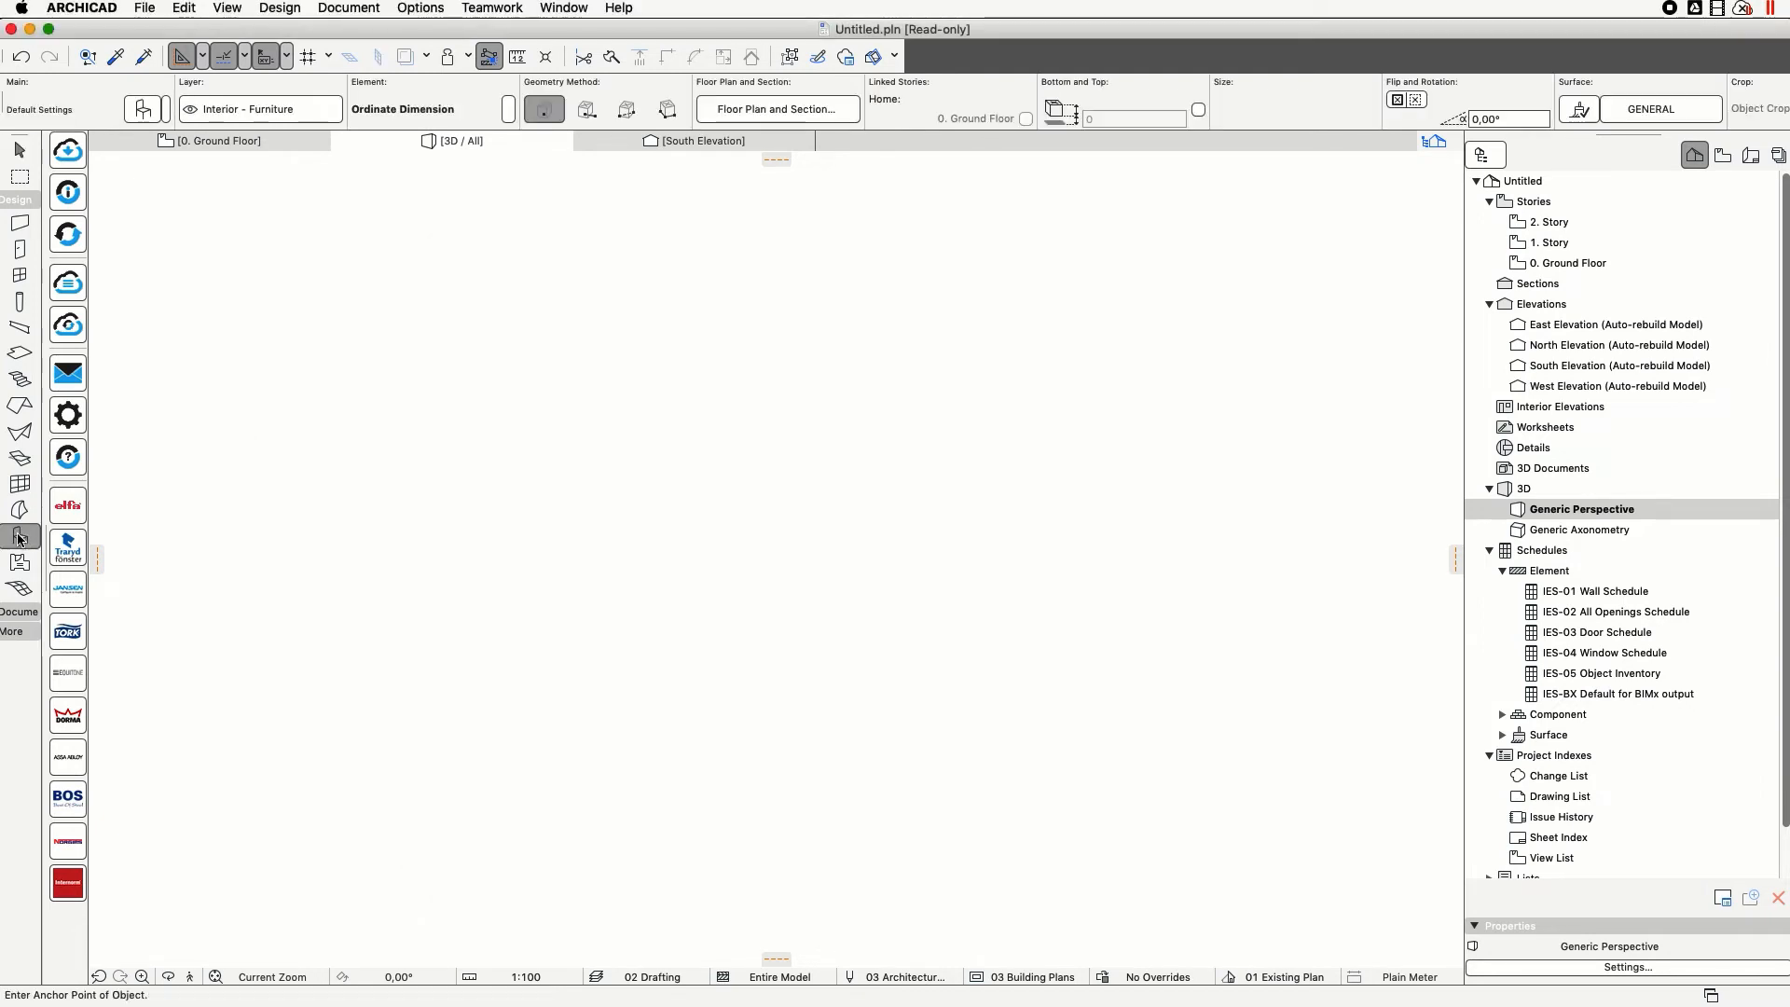
{"action": "left_click", "coordinate": [137, 112]}
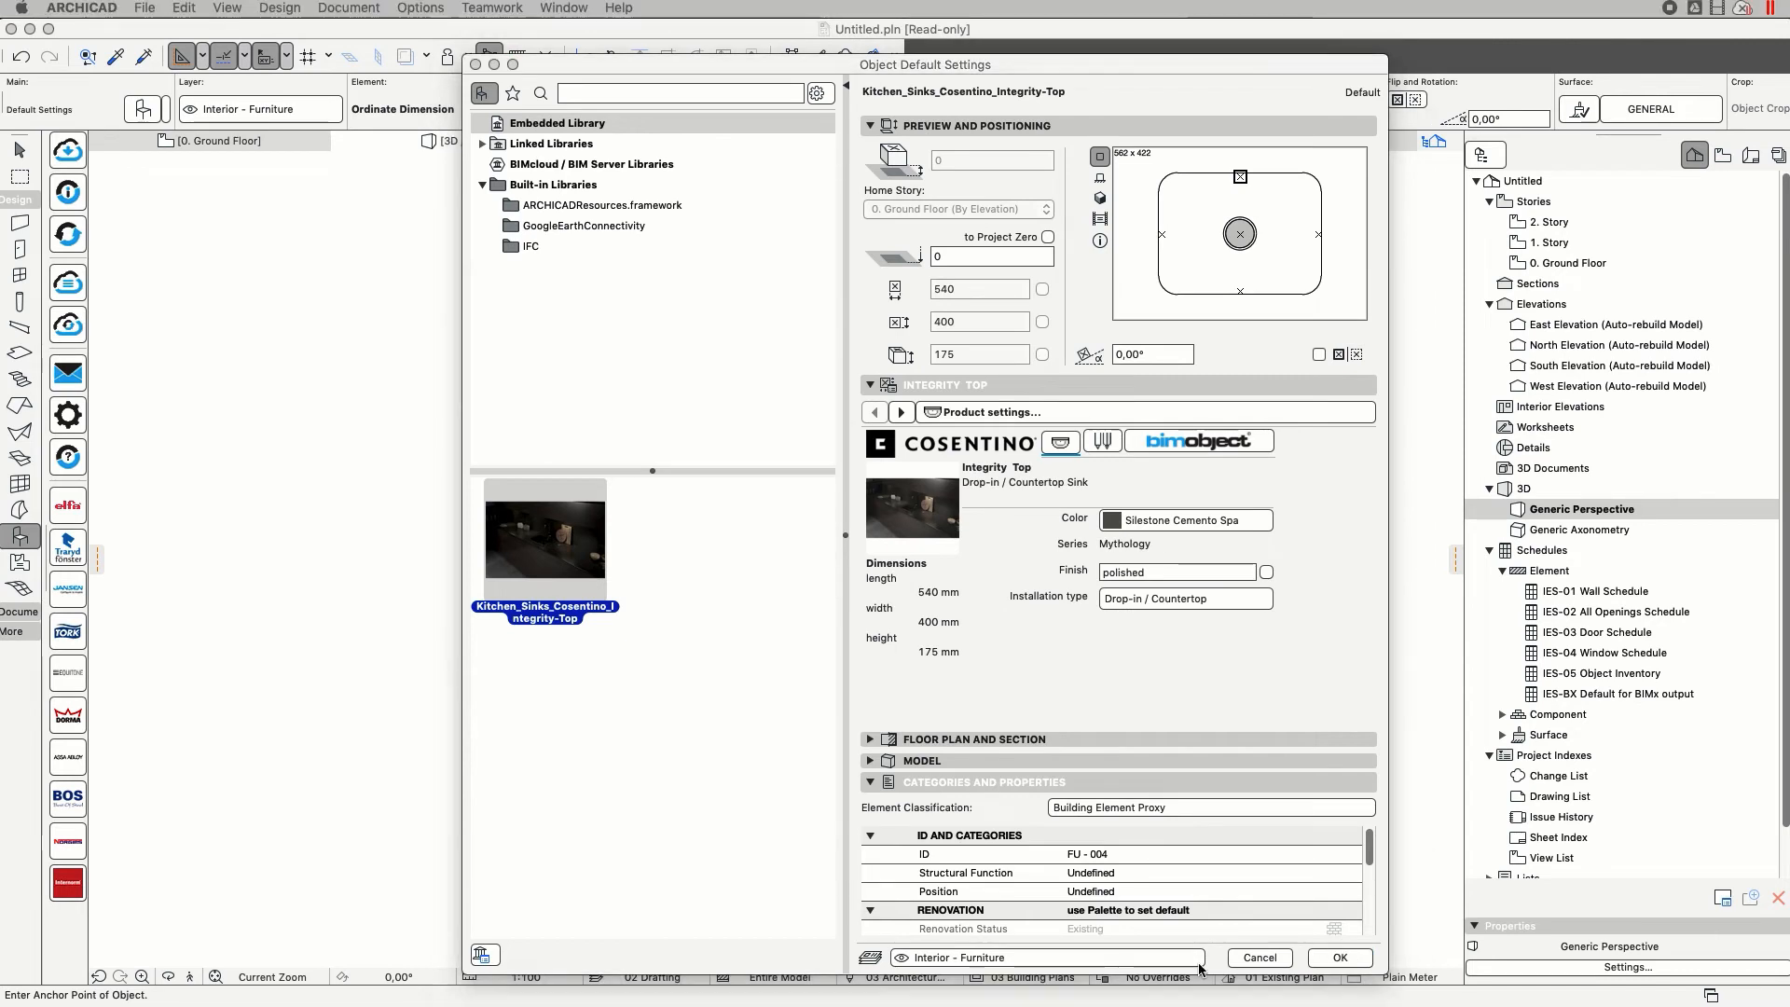
{"action": "left_click", "coordinate": [1350, 963]}
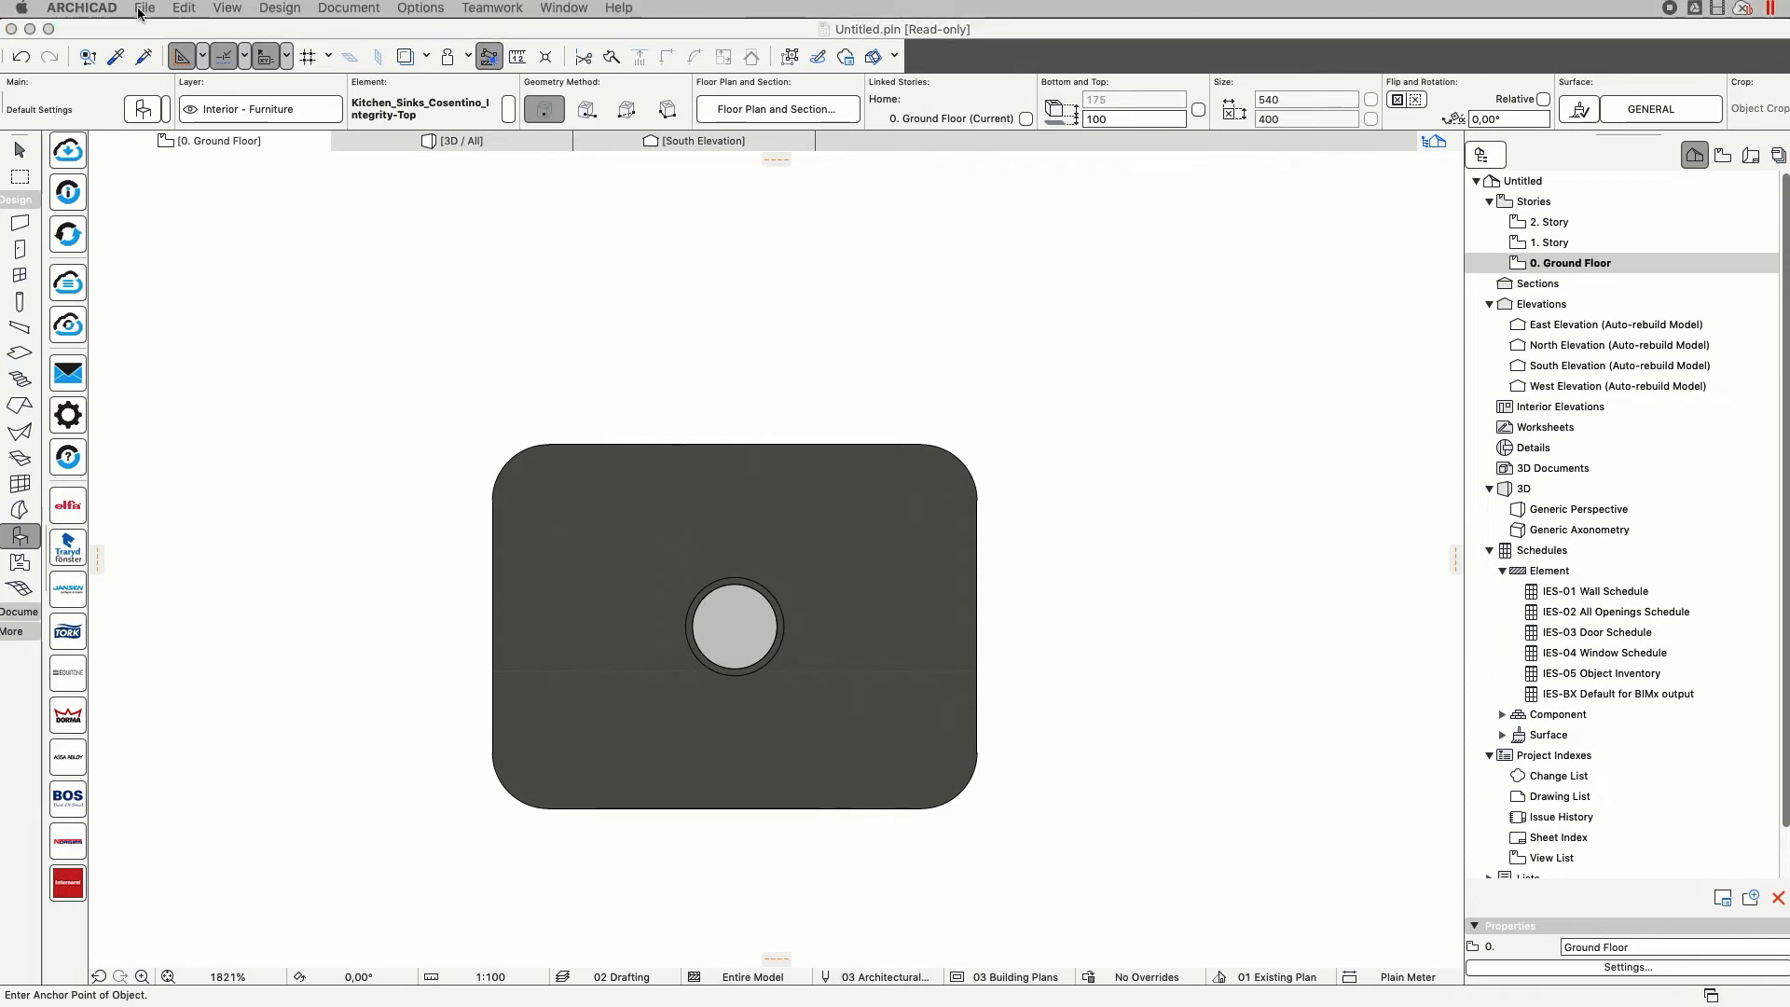
Step: Open the placed sink's object settings and change its color to Silestone Blanco Zeus
{"action": "left_click", "coordinate": [22, 151]}
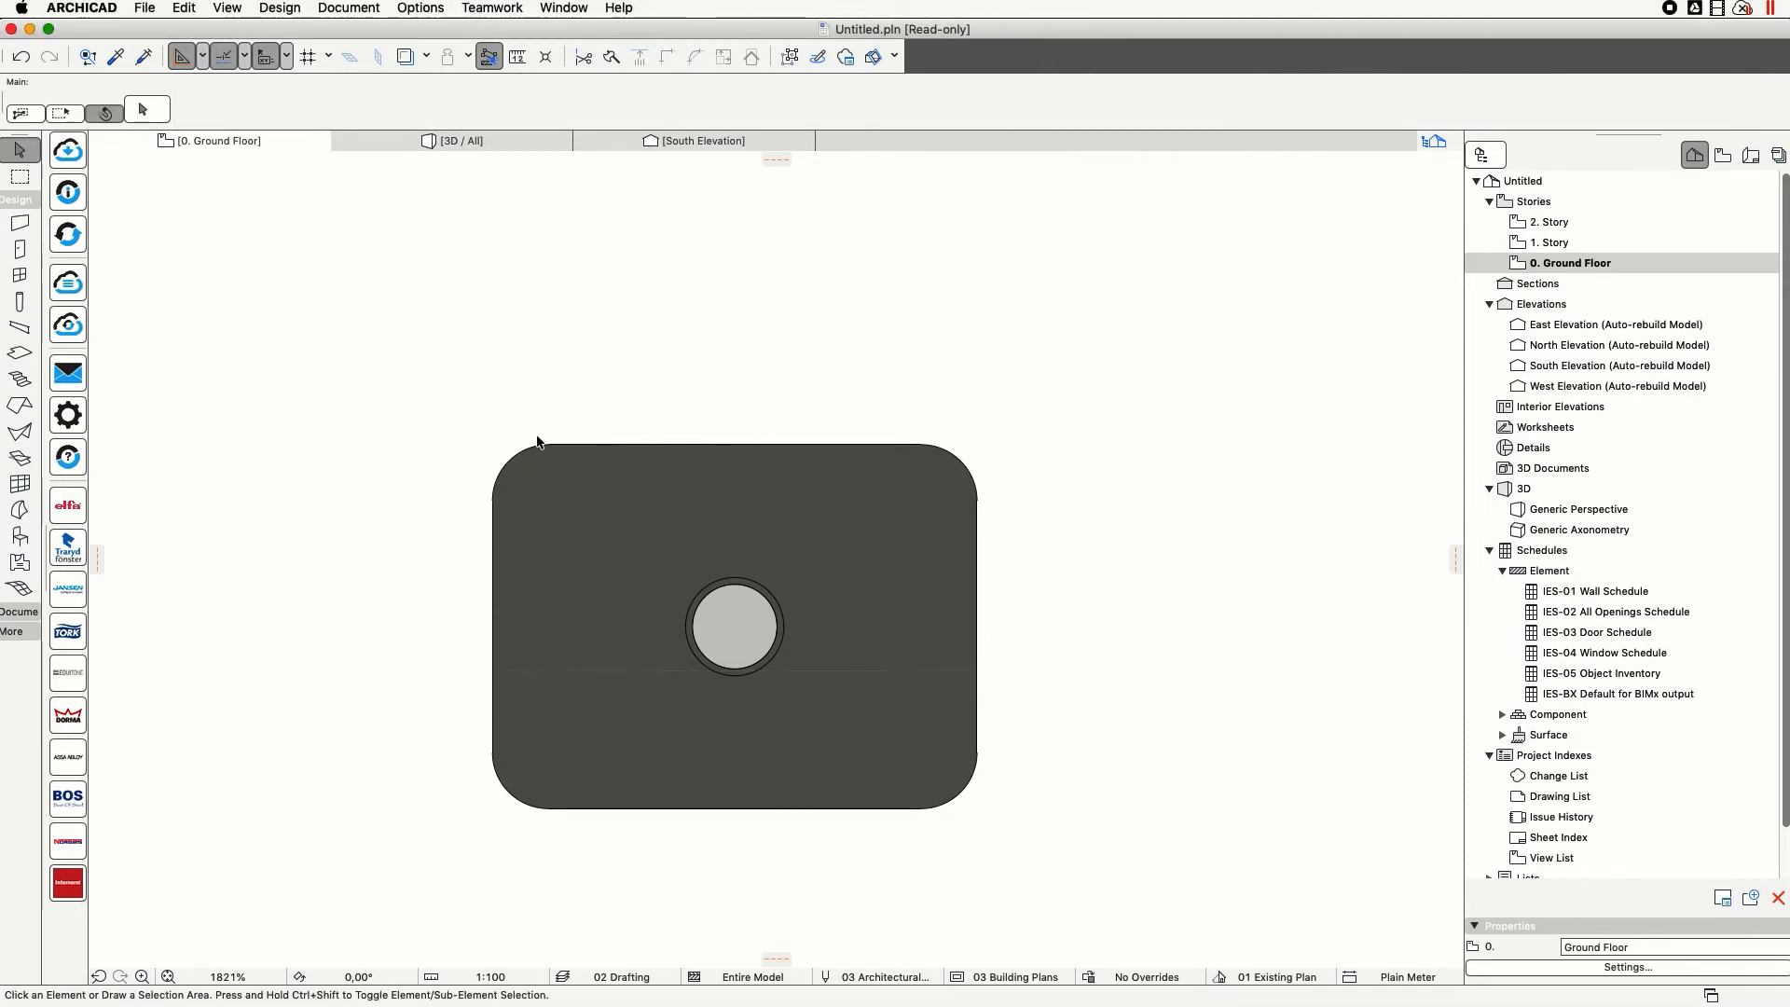
{"action": "left_click", "coordinate": [584, 495]}
{"action": "right_click", "coordinate": [732, 565]}
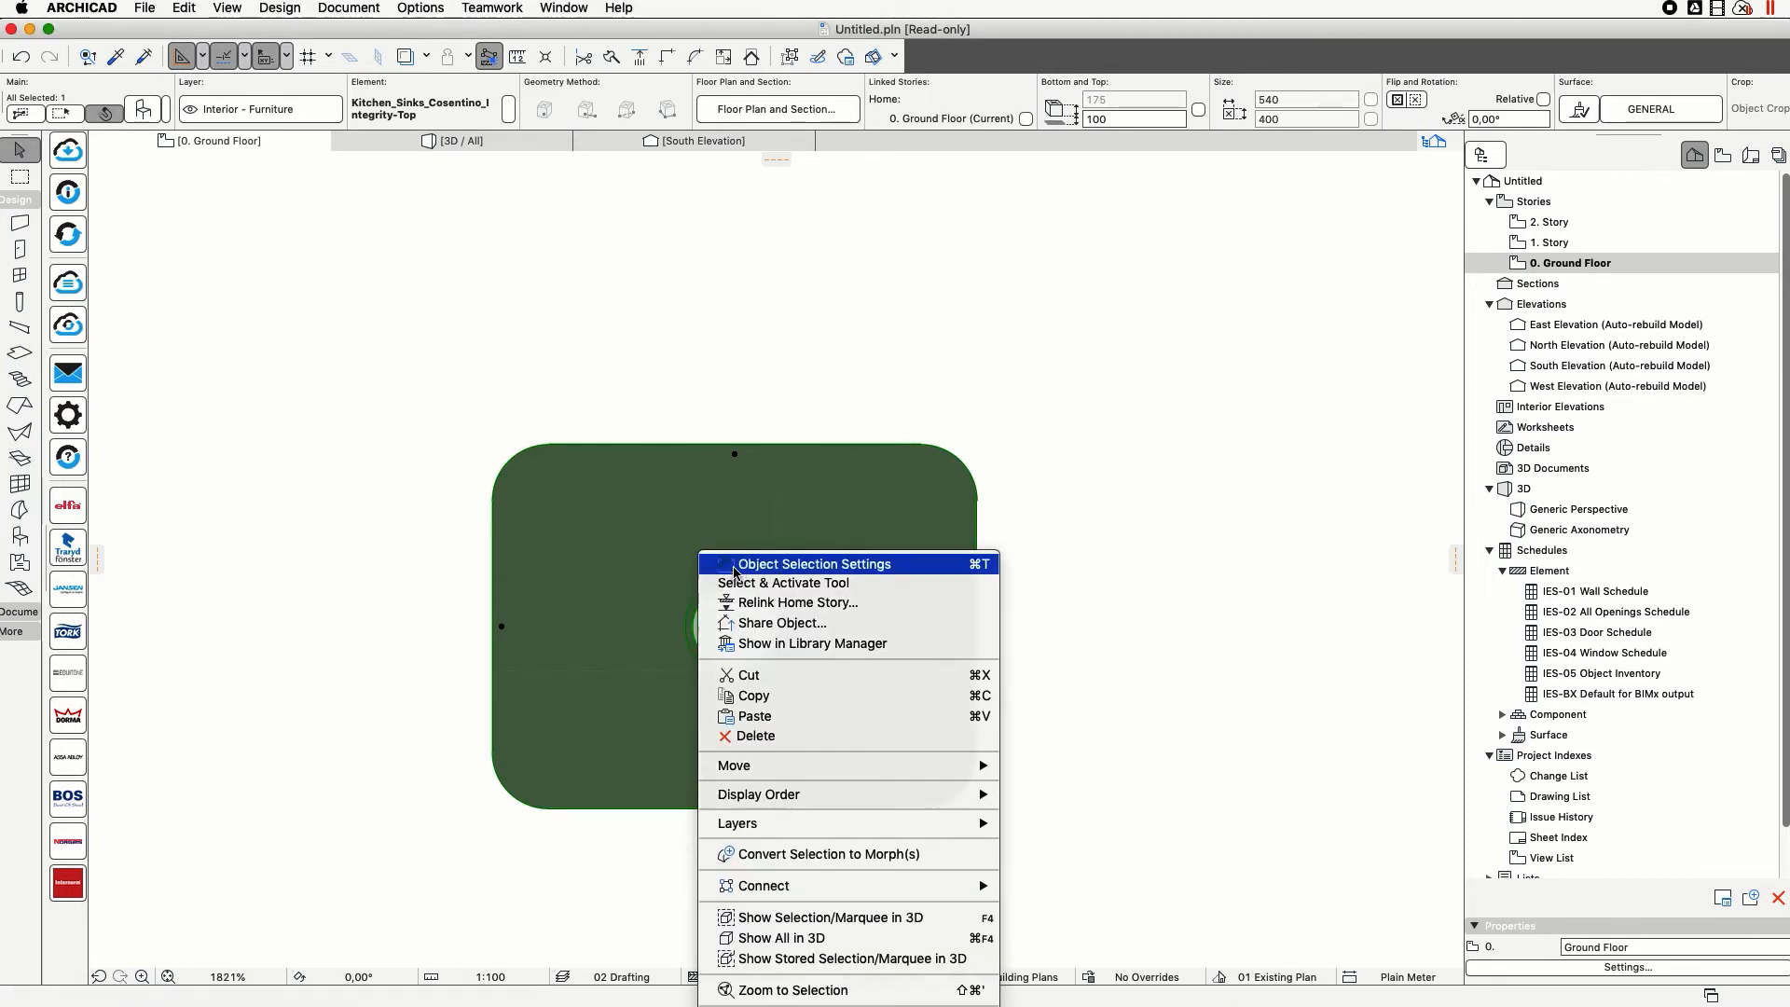
{"action": "left_click", "coordinate": [736, 564]}
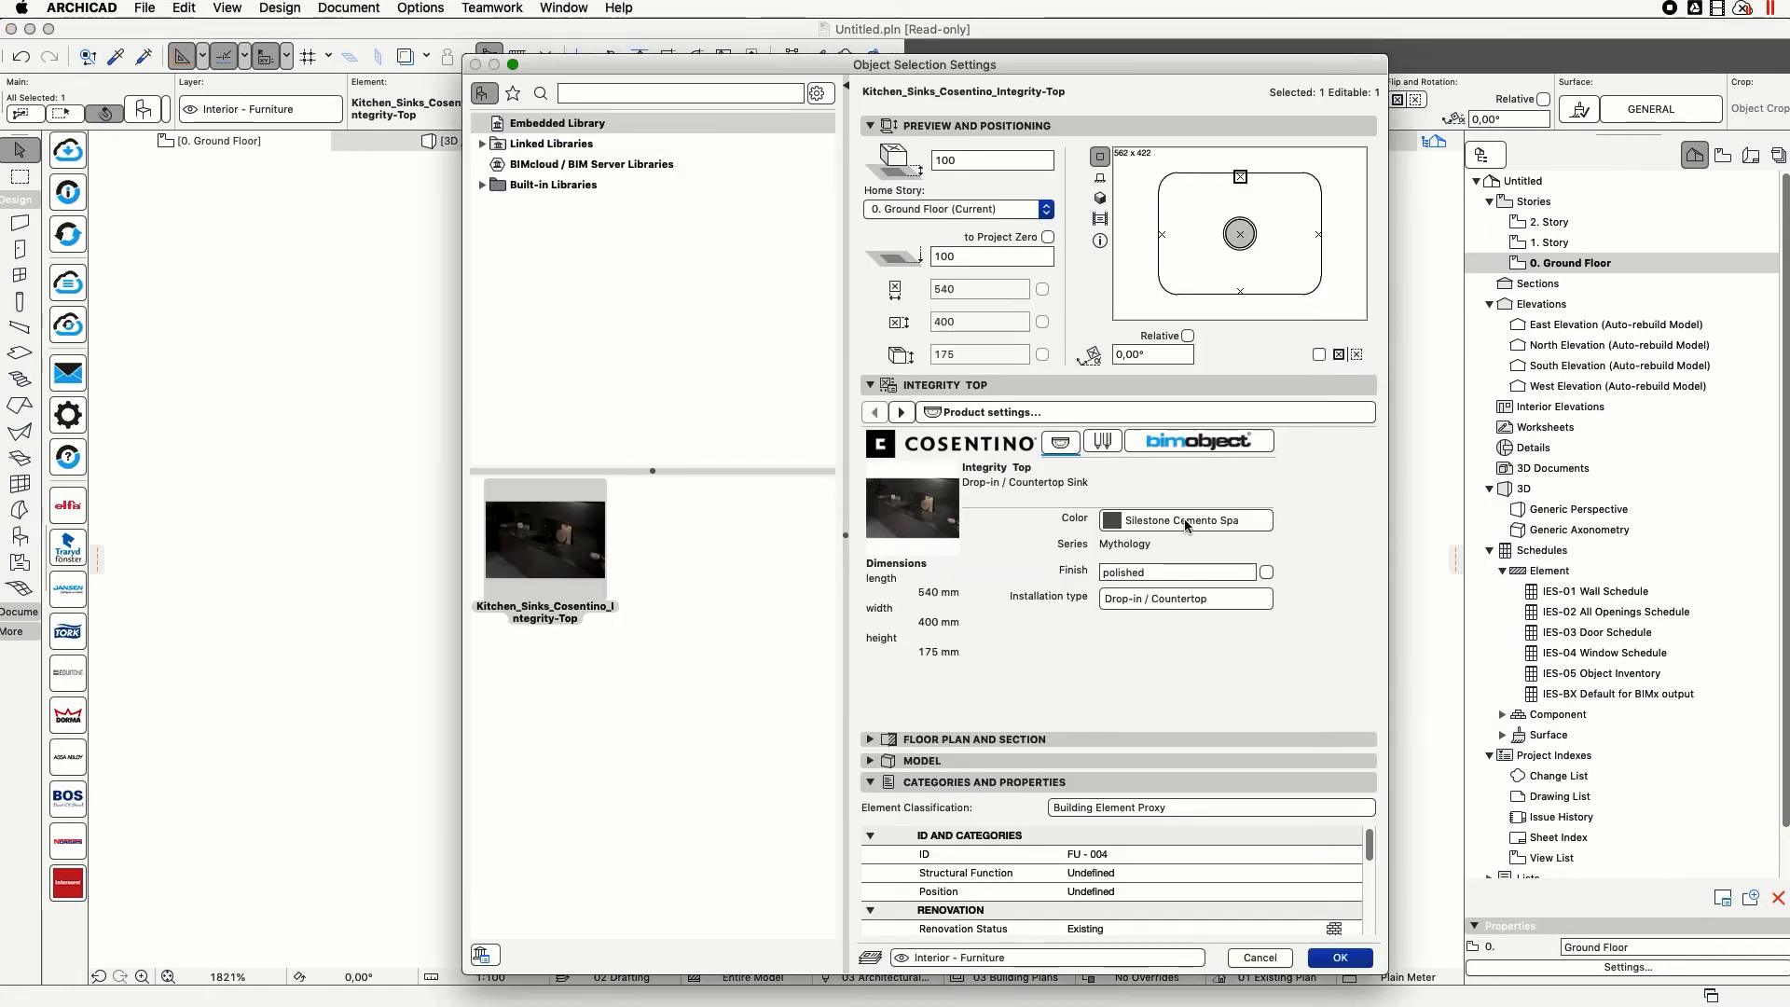
{"action": "left_click", "coordinate": [1186, 525]}
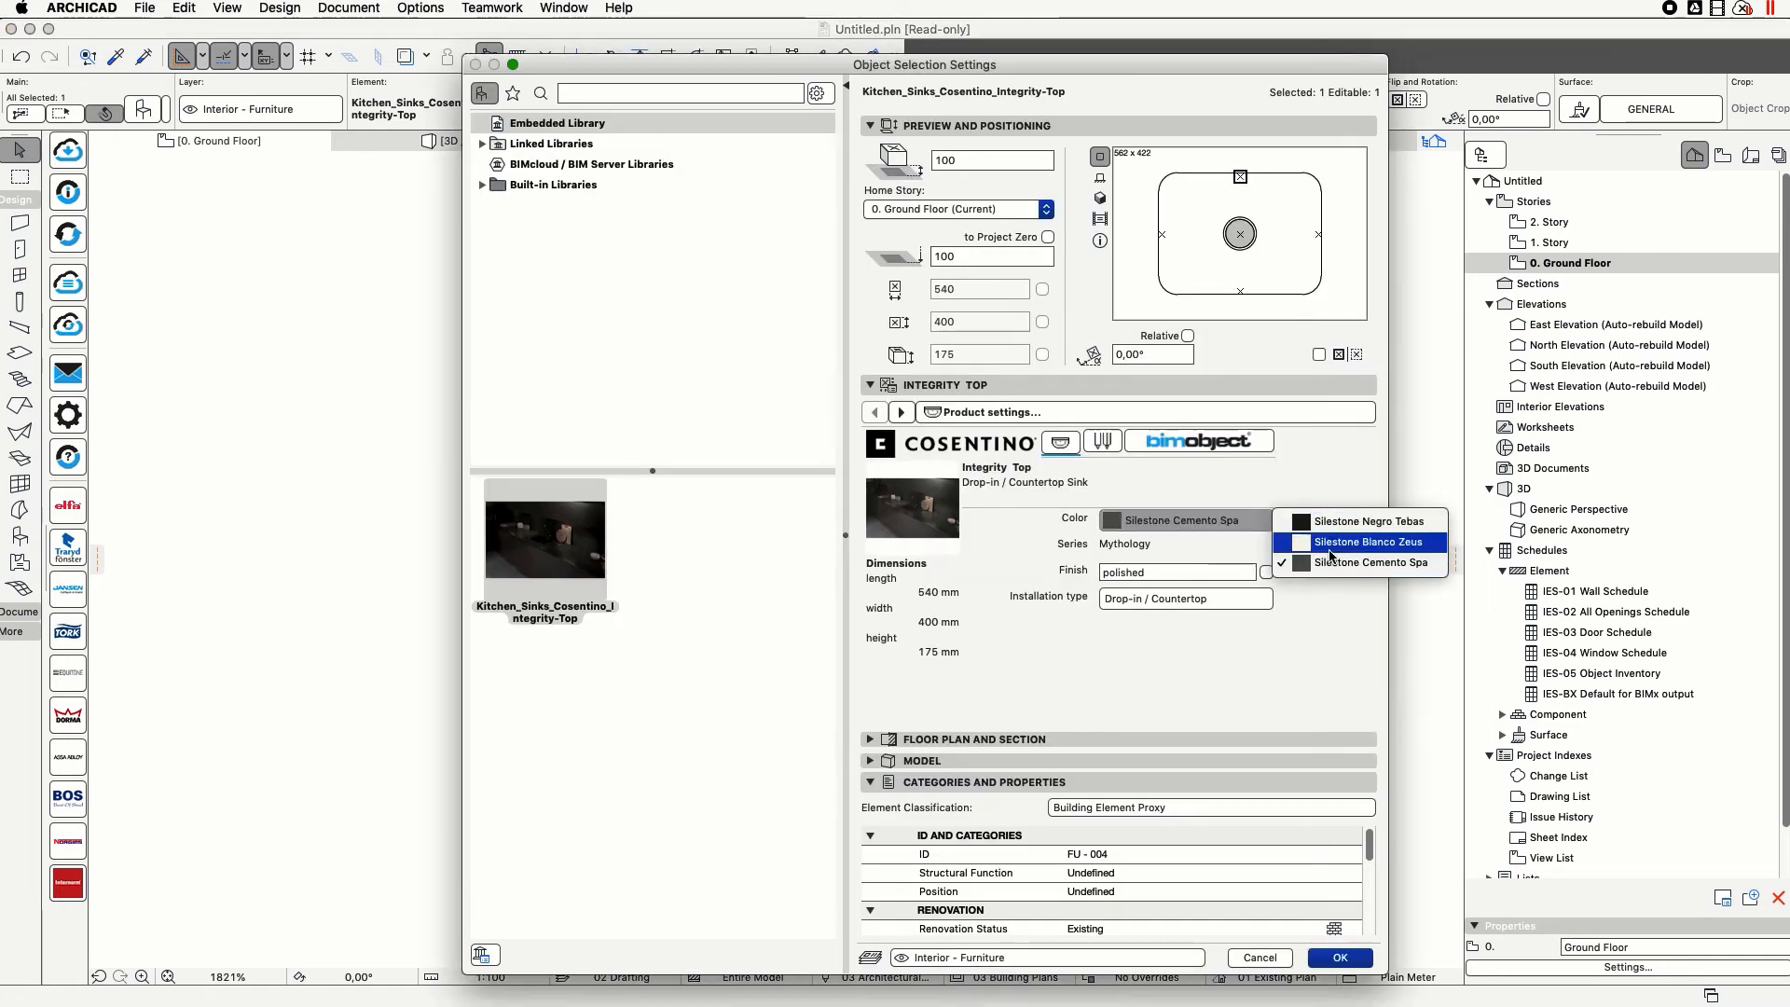
{"action": "left_click", "coordinate": [1329, 549]}
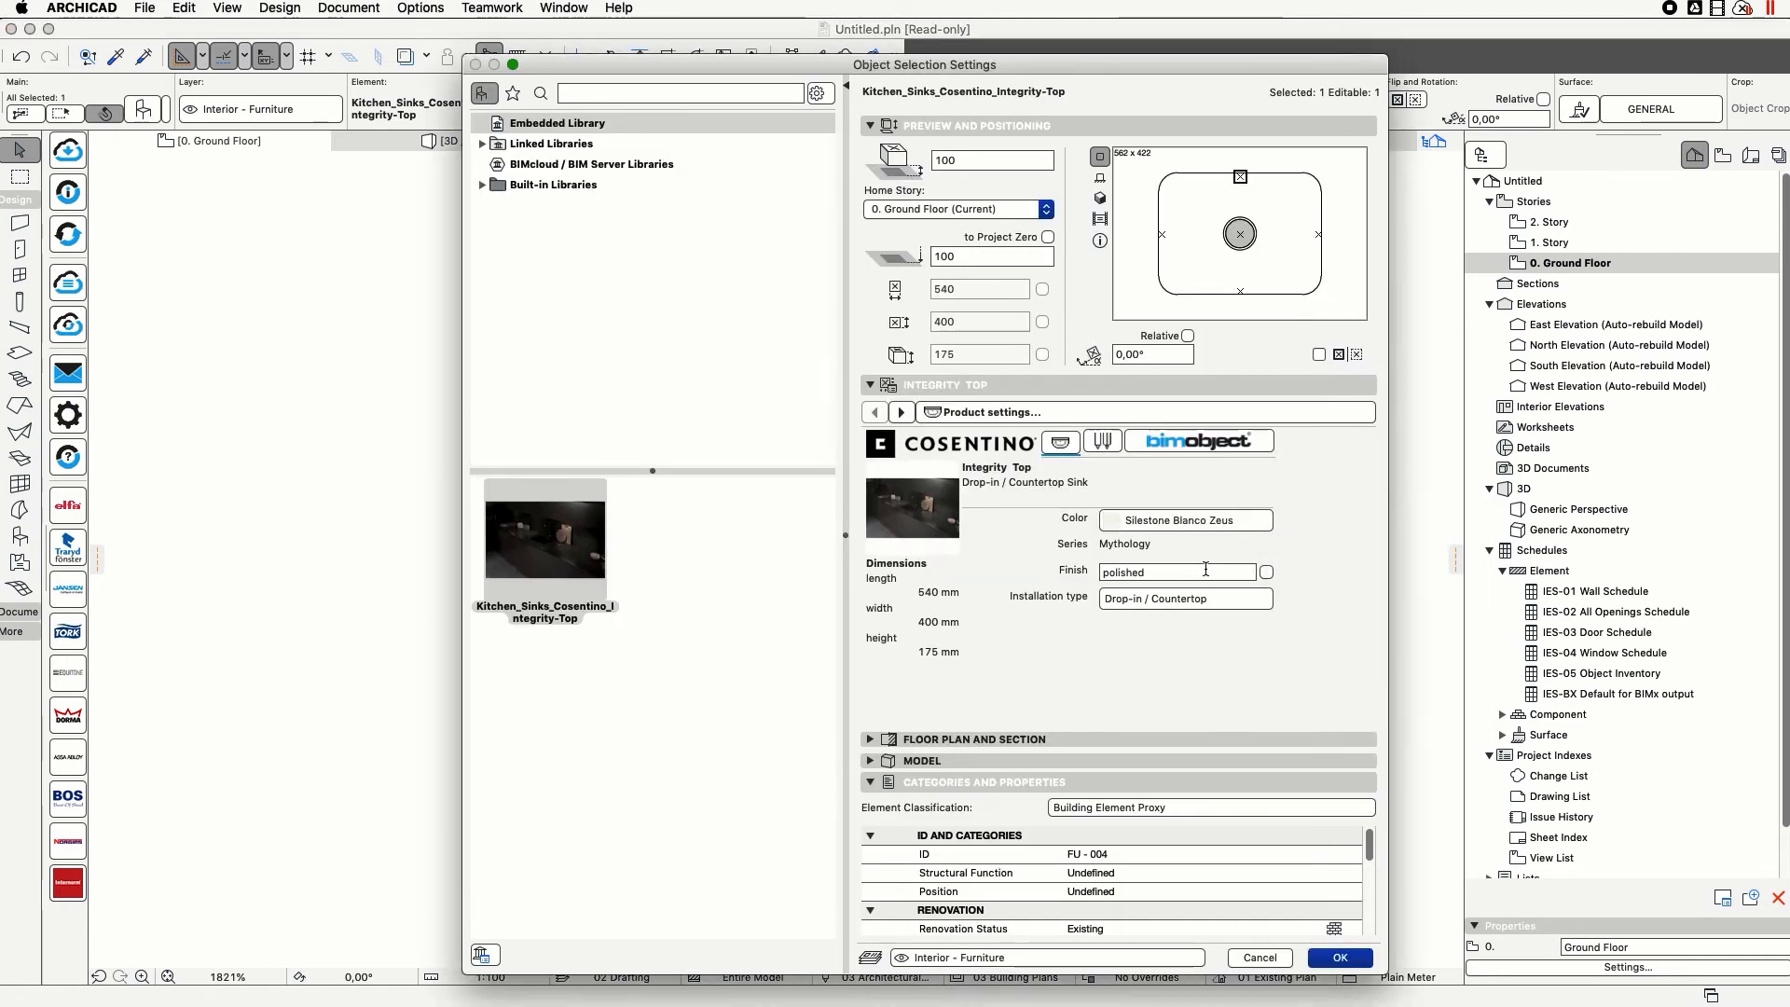
Step: Check the sink's finish, installation type options and product information page, and accept the settings to show the model in 3D
{"action": "left_click", "coordinate": [1270, 574]}
{"action": "left_click", "coordinate": [1215, 604]}
{"action": "left_click", "coordinate": [1219, 602]}
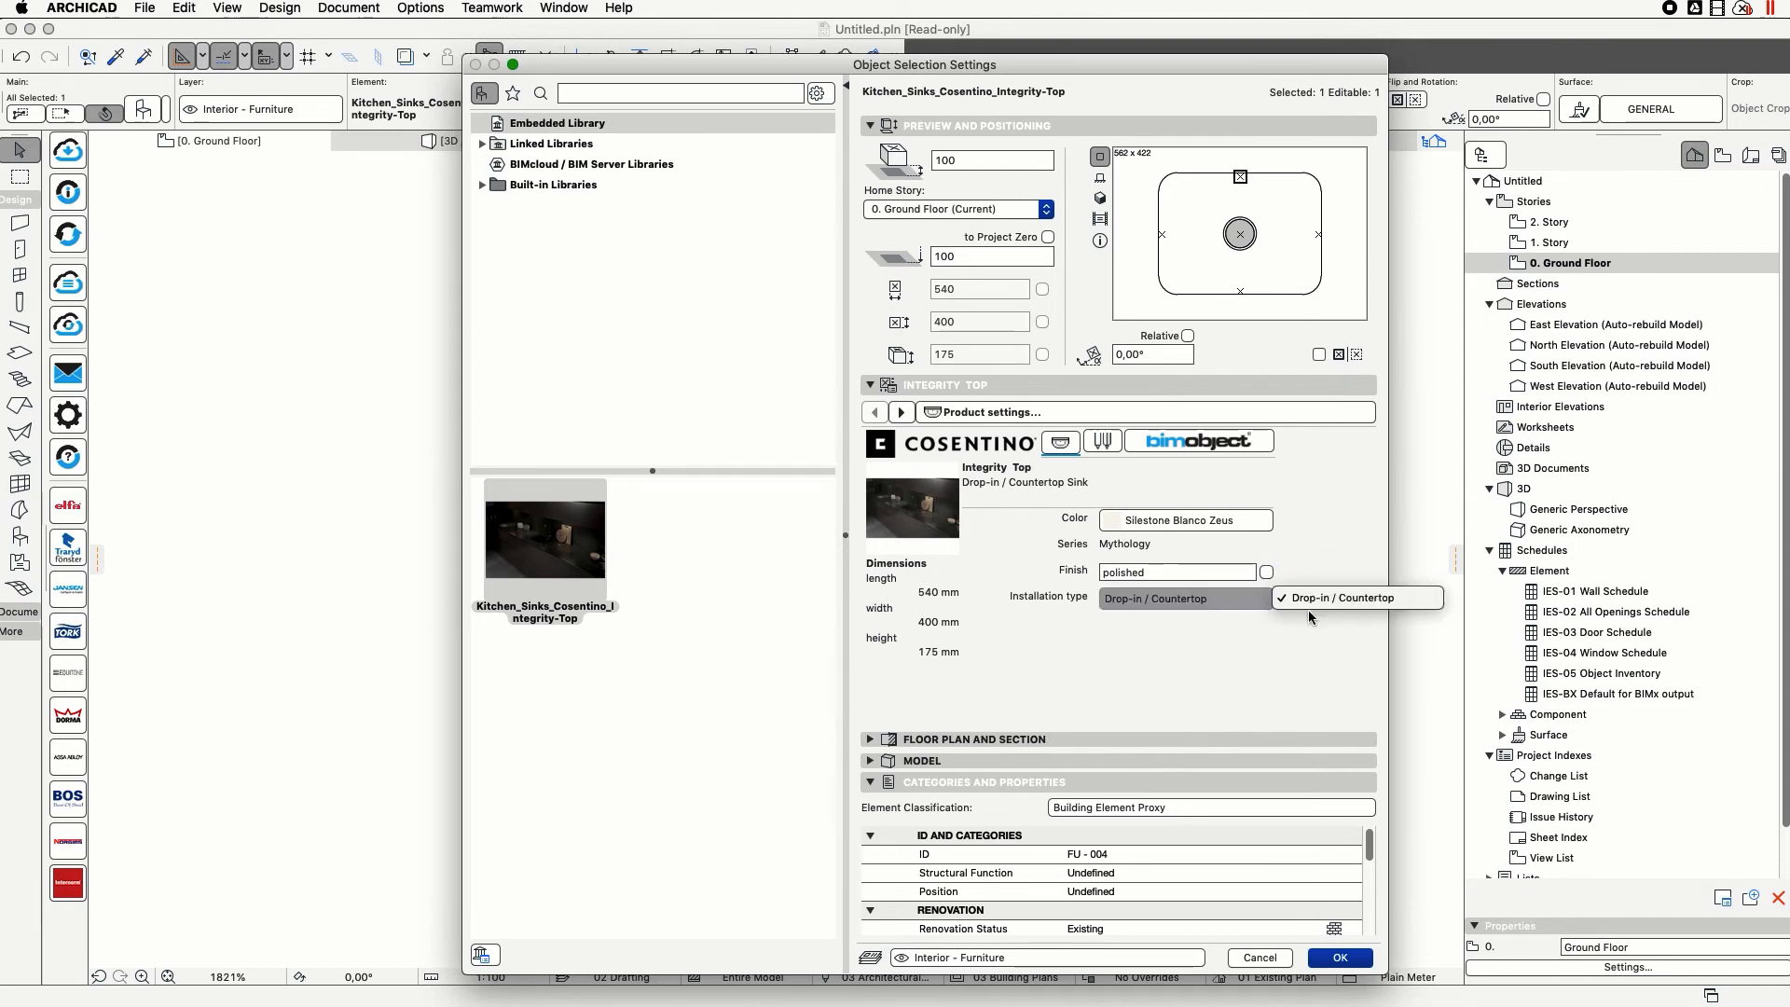
{"action": "left_click", "coordinate": [900, 412]}
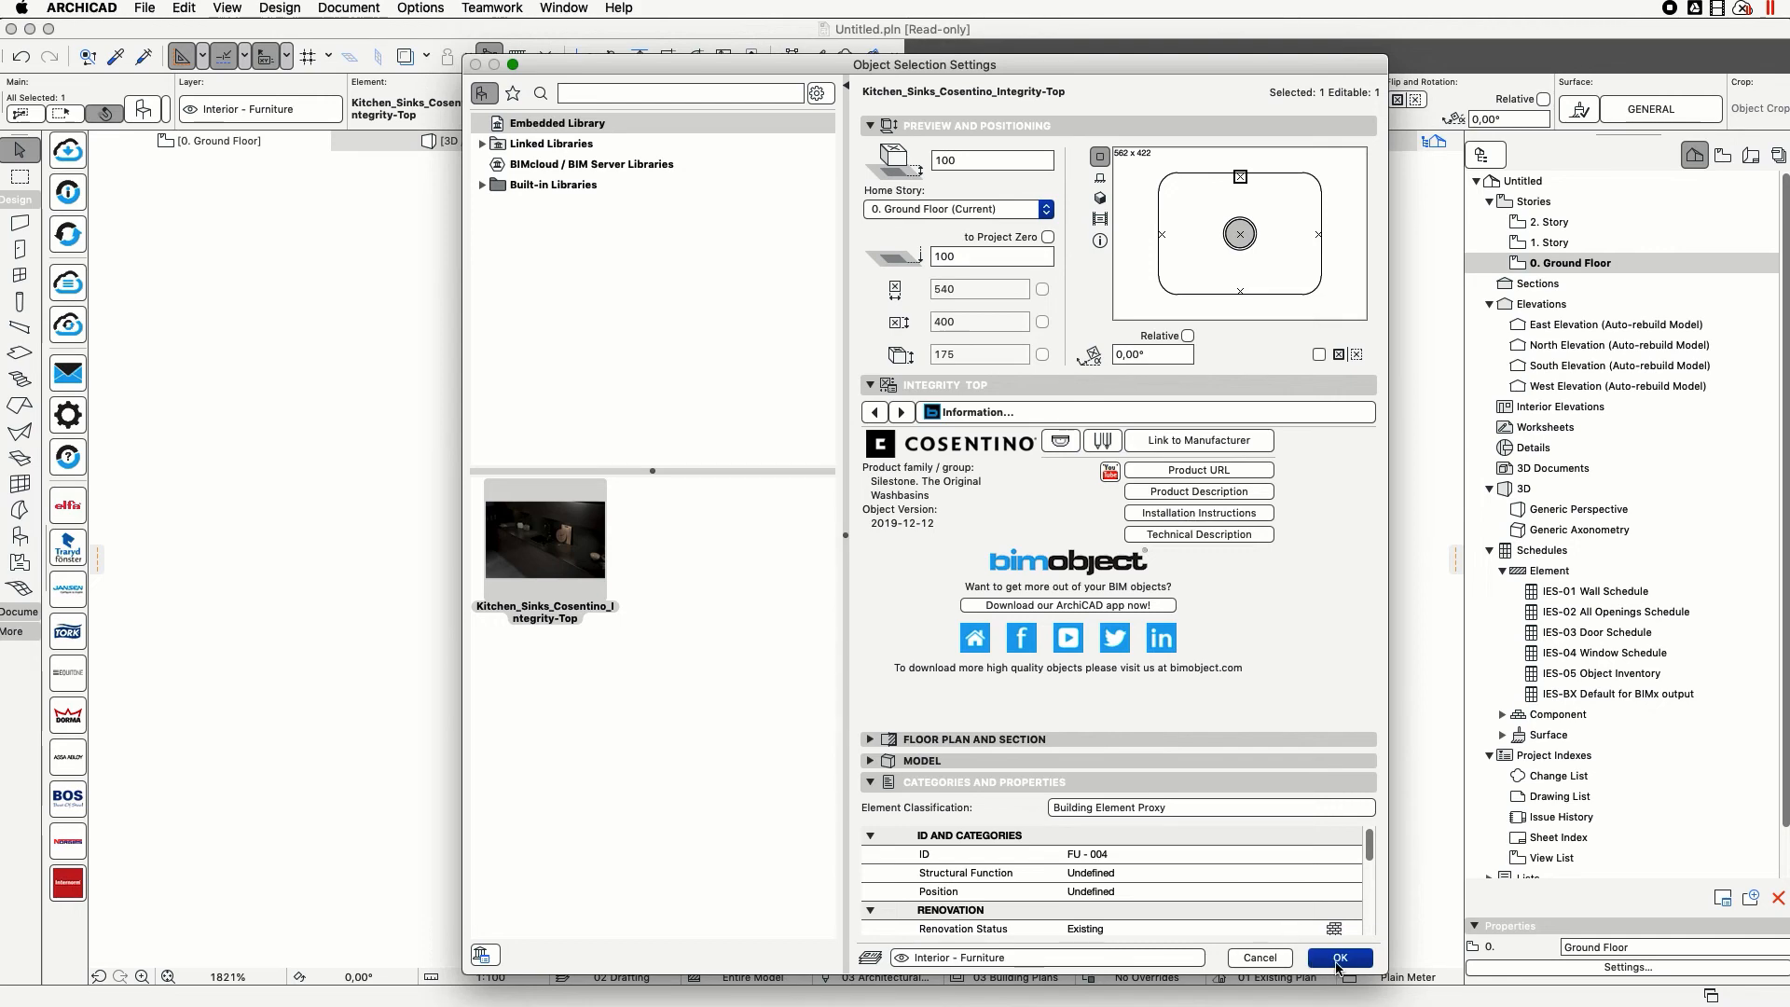
{"action": "key", "text": "F3"}
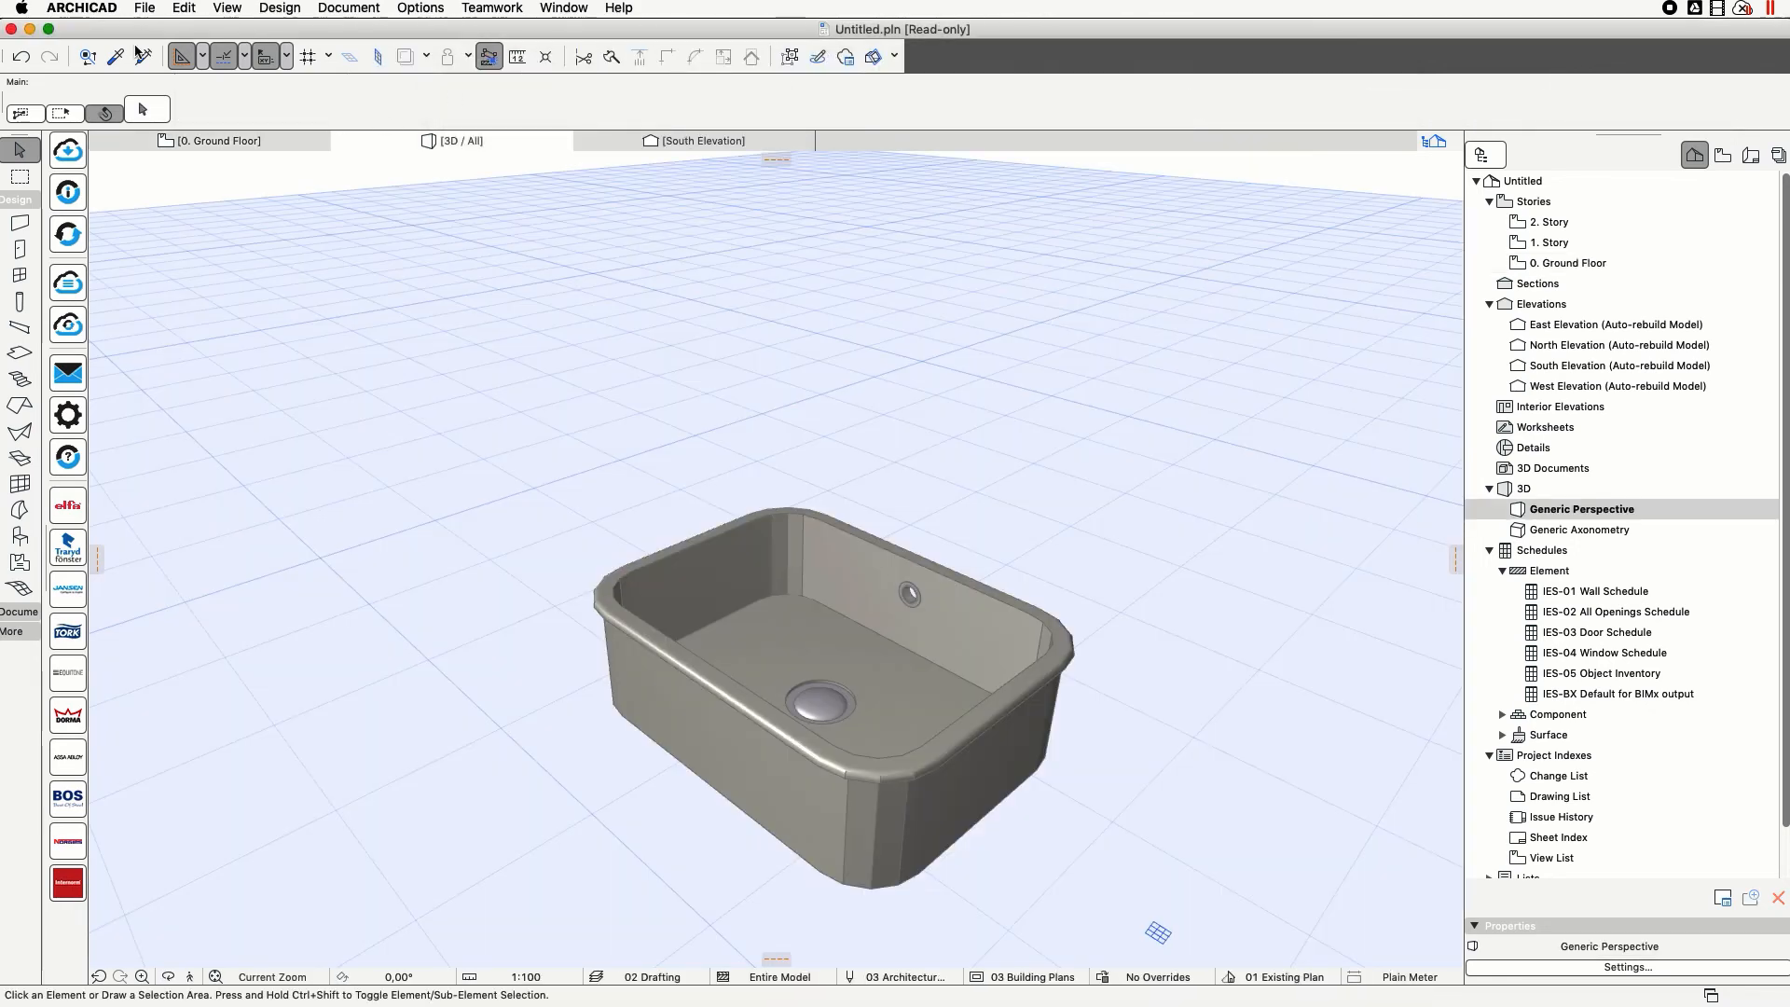
Step: Search the BIMobject catalogue from within the project for "cosentino sink" and browse the product results down to Integrity Top
{"action": "left_click", "coordinate": [78, 164]}
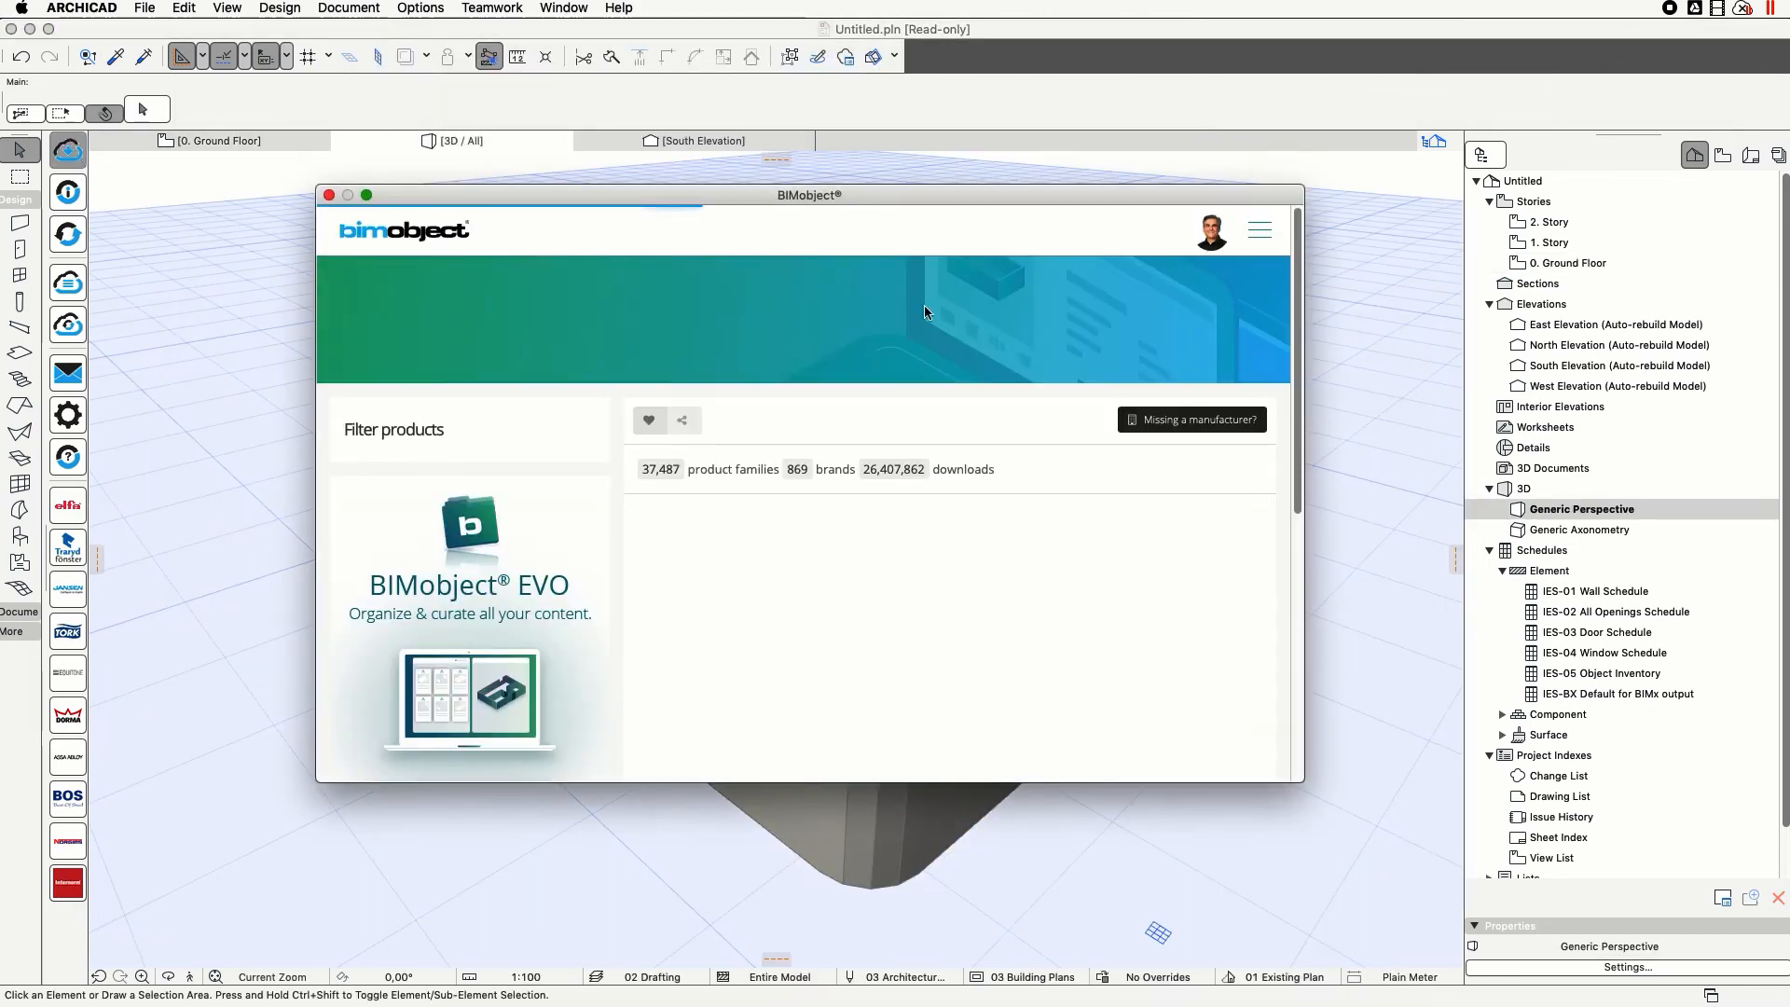
{"action": "type", "text": "cos"}
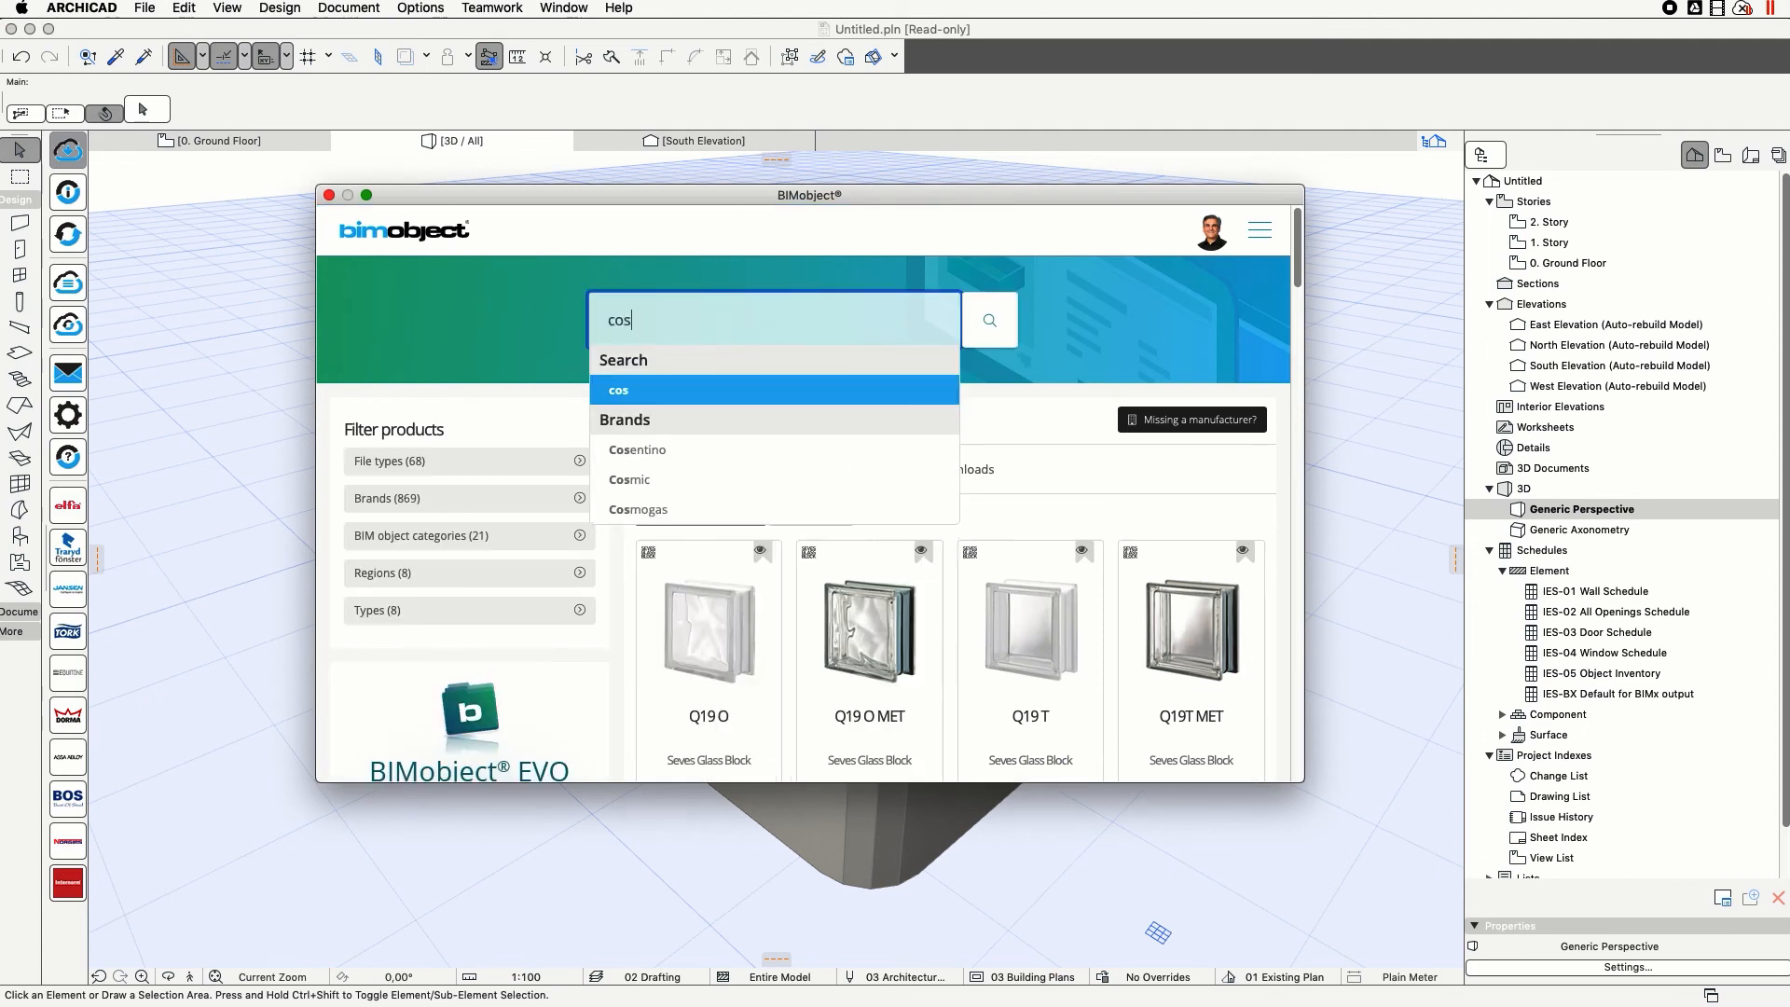
{"action": "type", "text": "entino sin"}
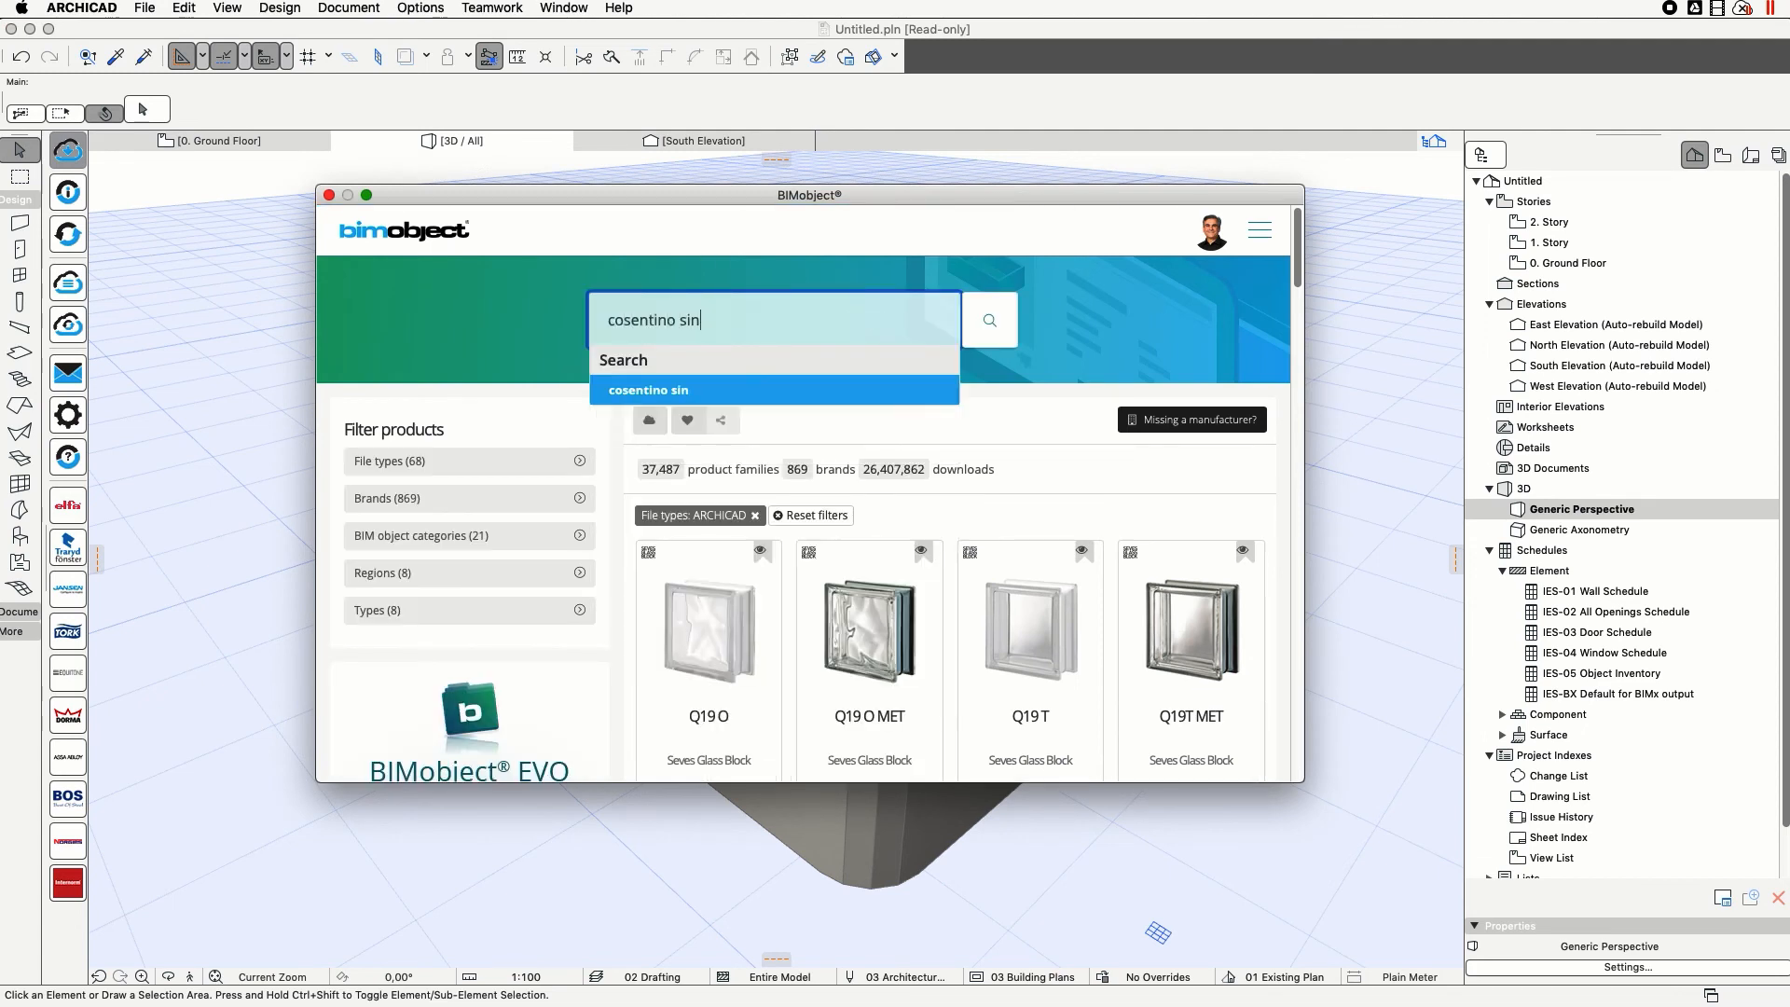
{"action": "type", "text": "k"}
{"action": "left_click", "coordinate": [990, 327]}
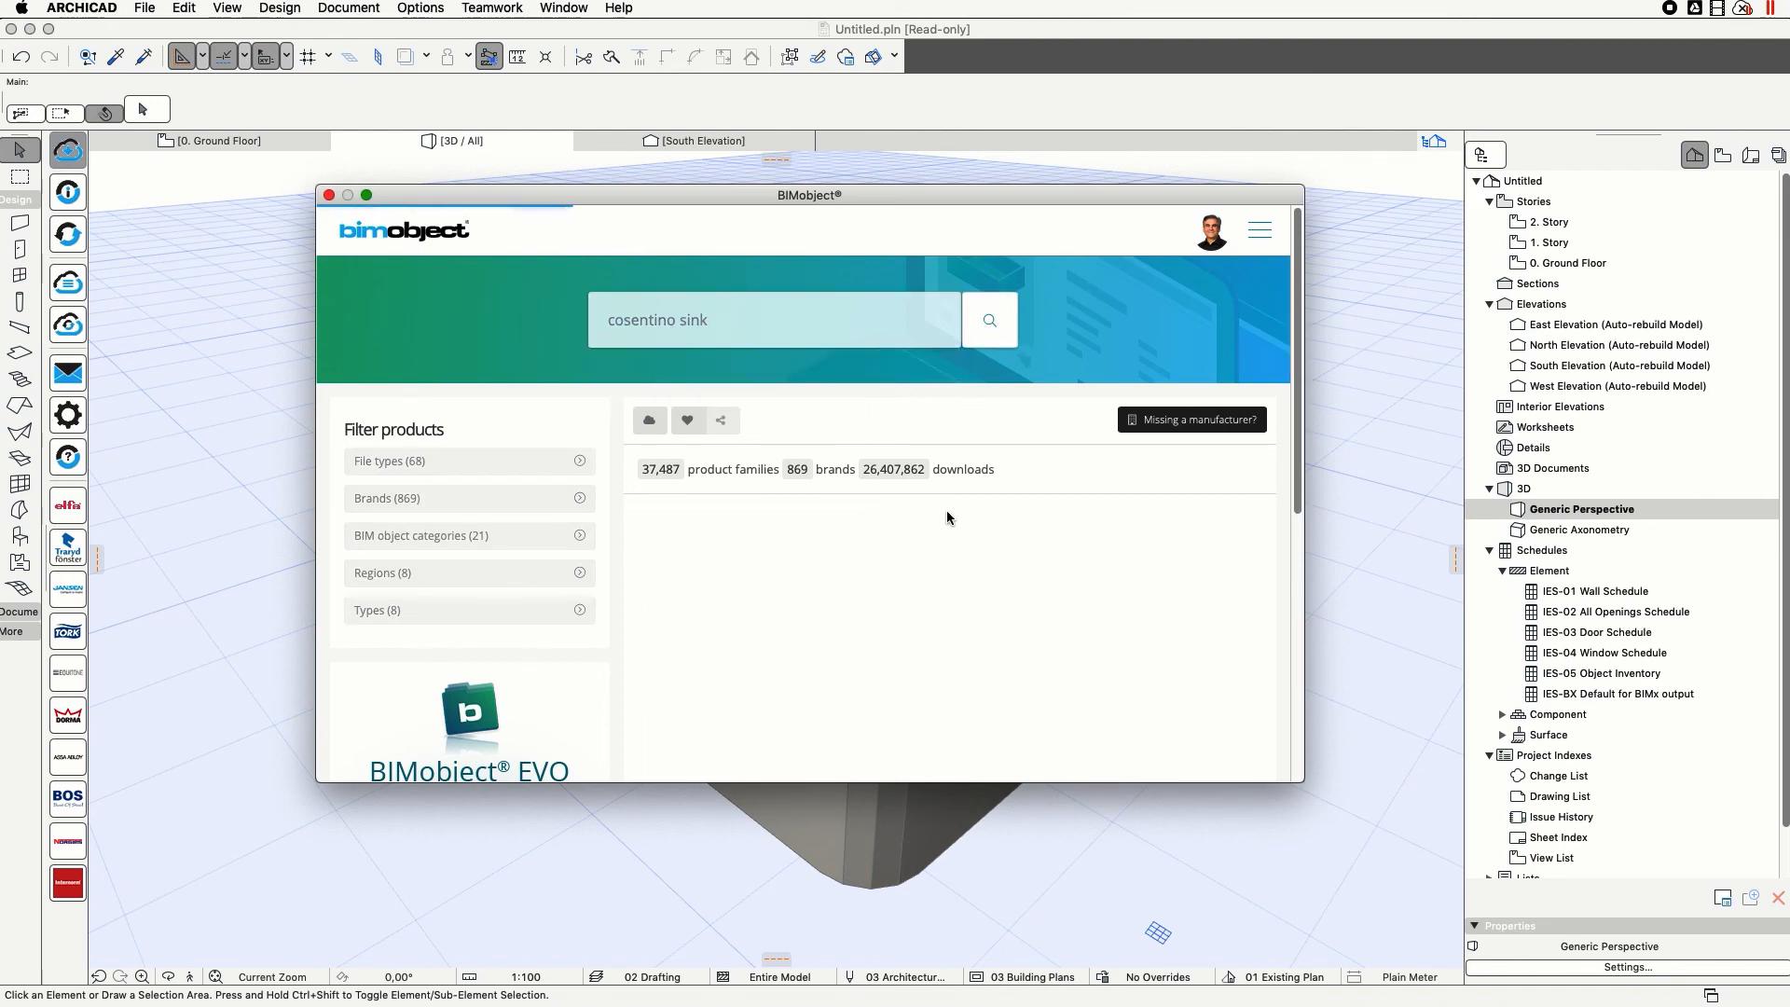
{"action": "scroll", "coordinate": [947, 511], "scroll_direction": "down", "scroll_amount": 2}
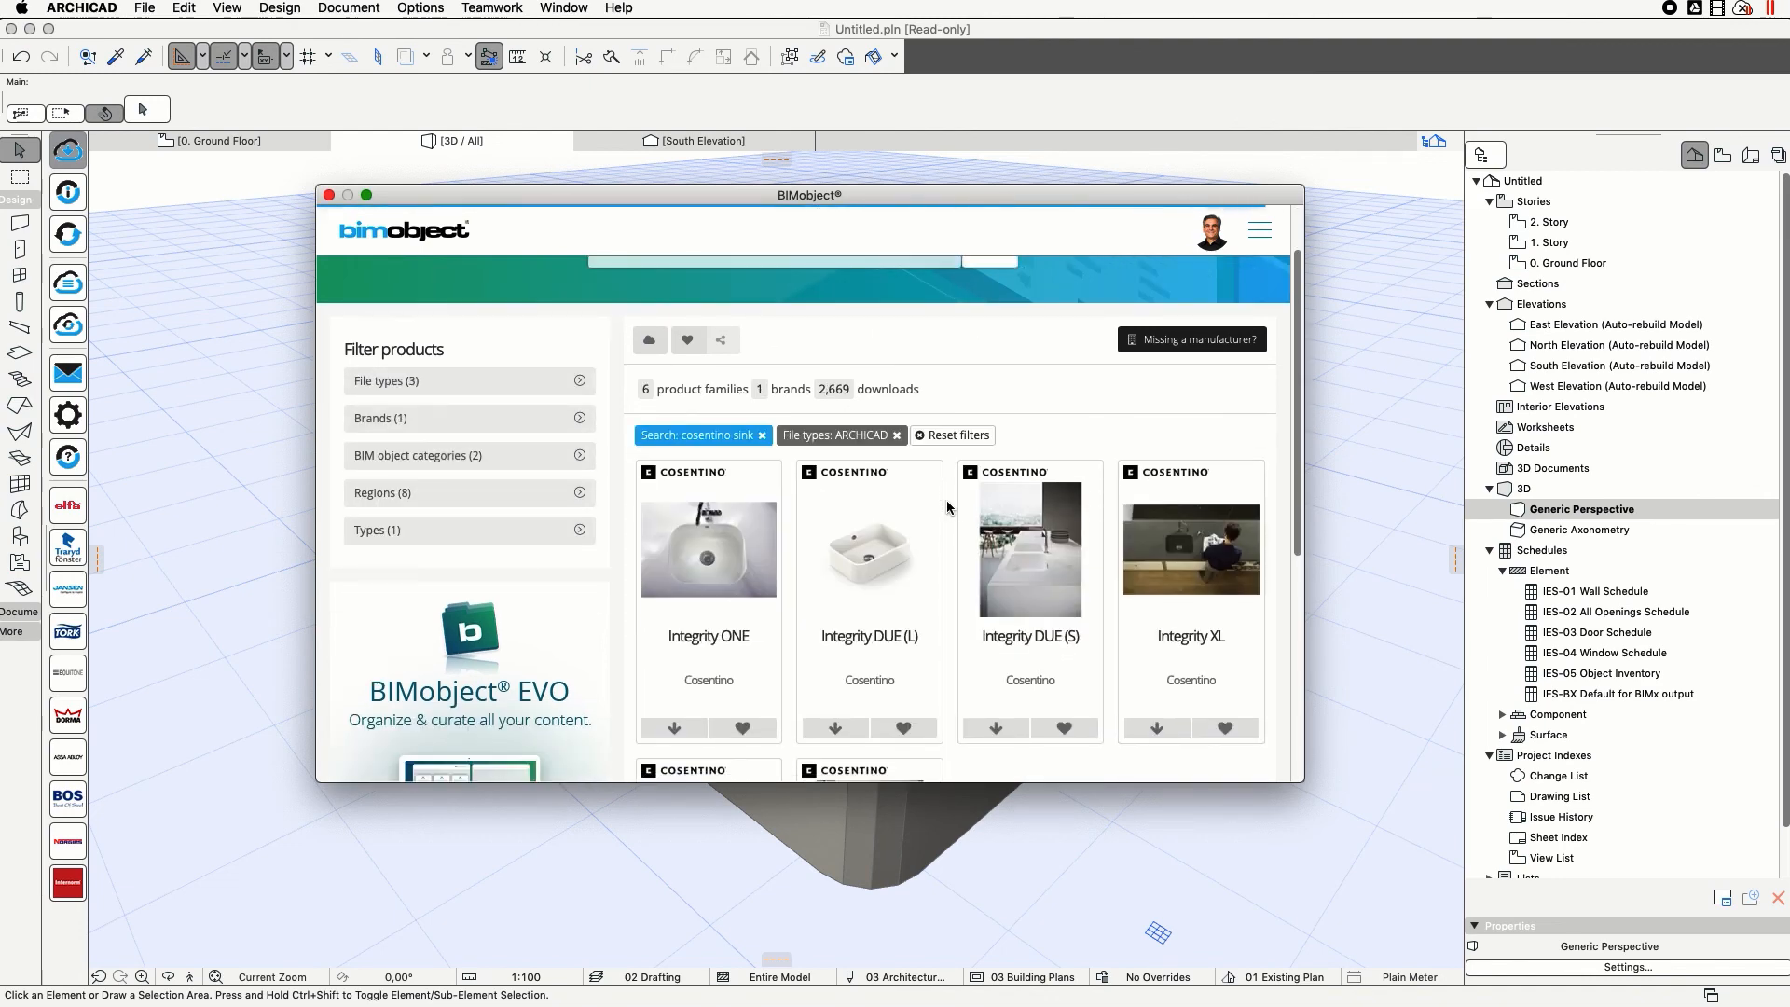
{"action": "scroll", "coordinate": [947, 507], "scroll_direction": "down", "scroll_amount": 5}
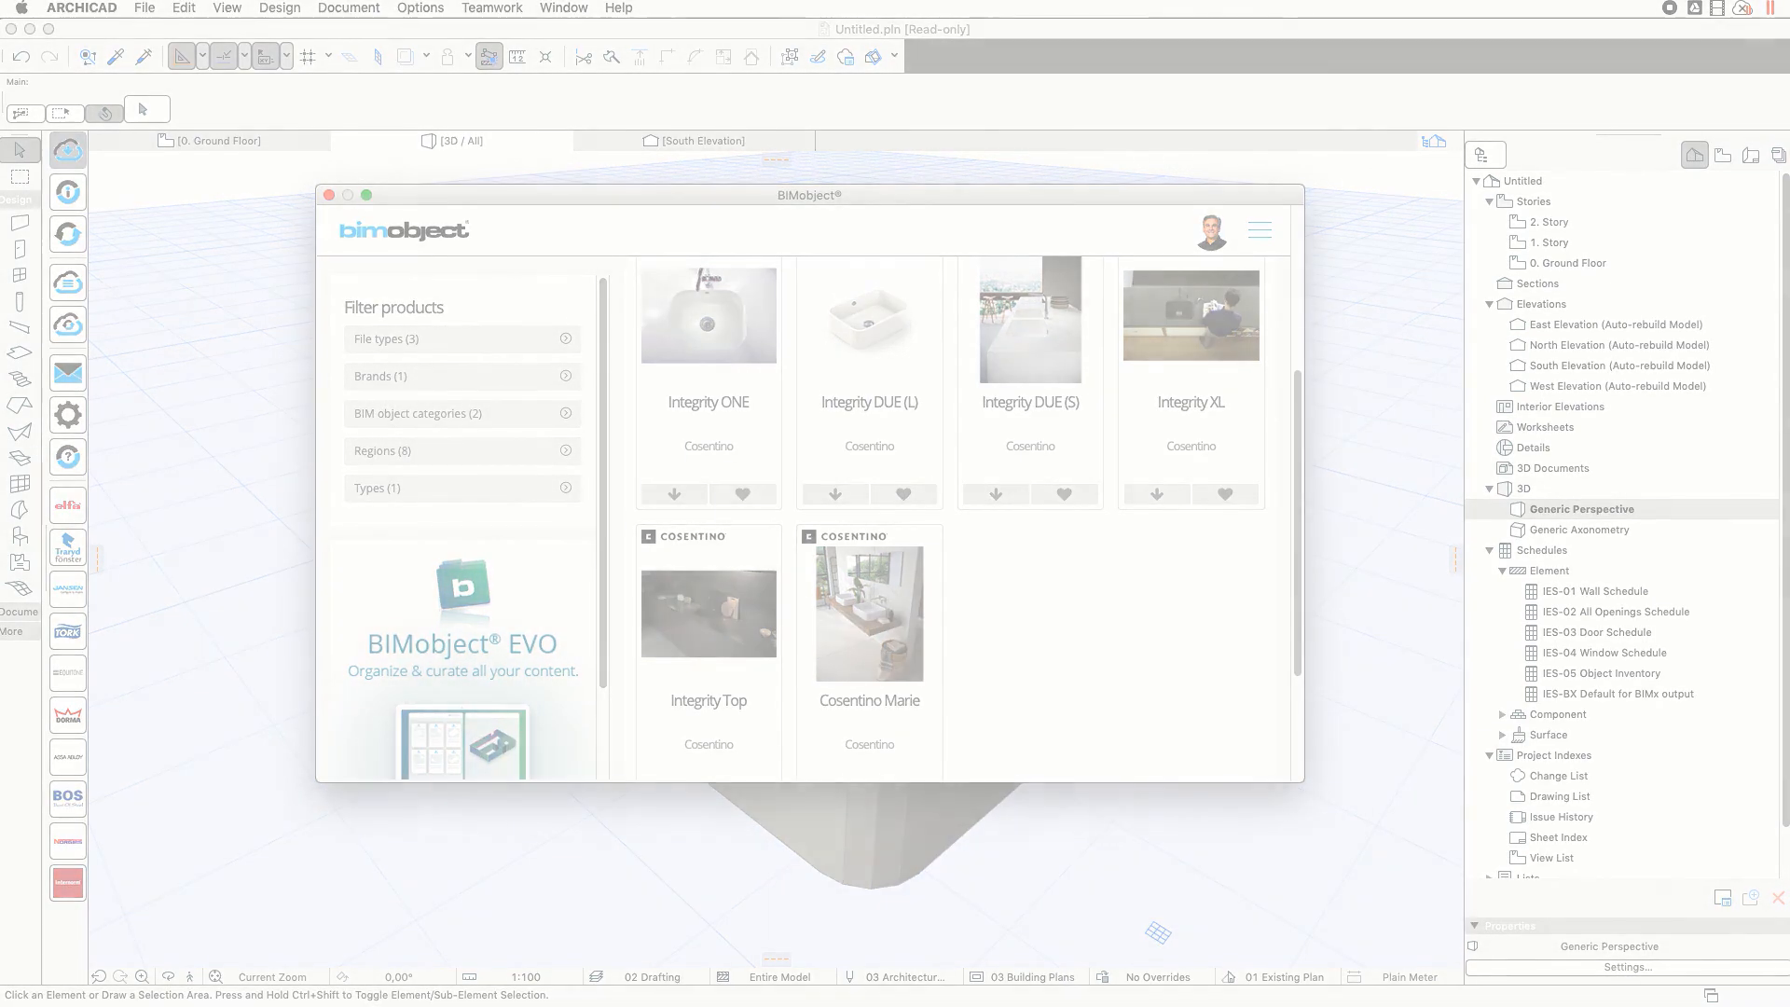